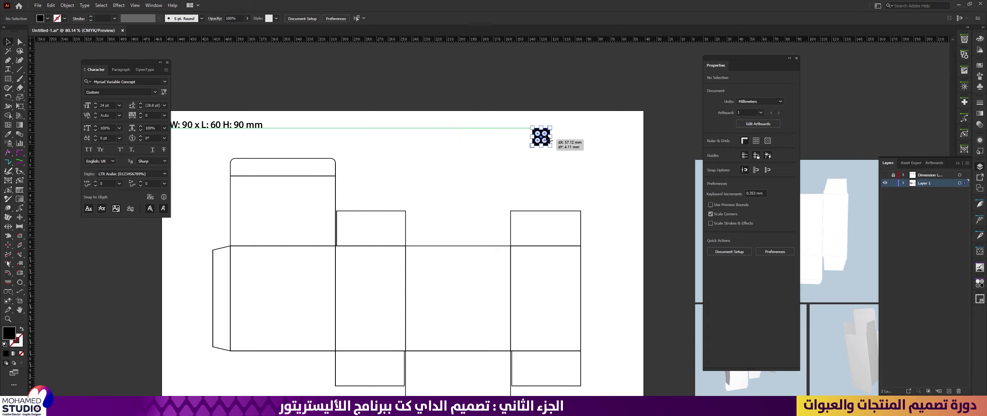
Step: Duplicate the small black square directly below itself and fill the copy with red
click(556, 138)
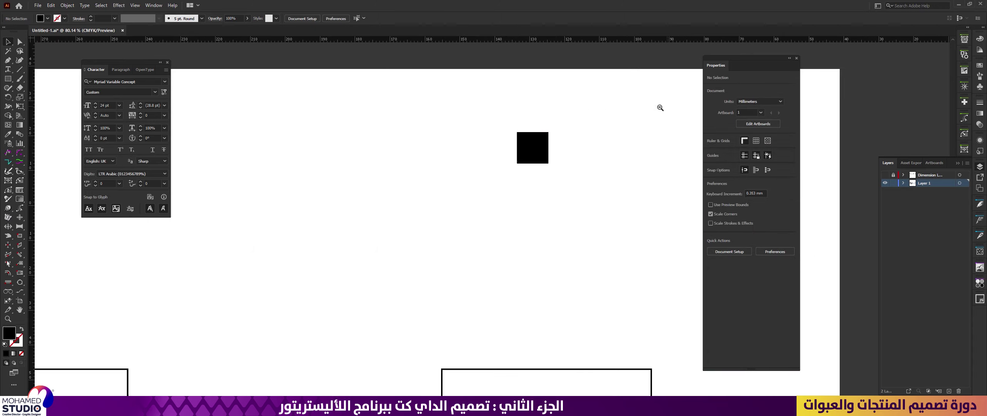
drag(534, 148, 535, 188)
click(47, 19)
click(27, 31)
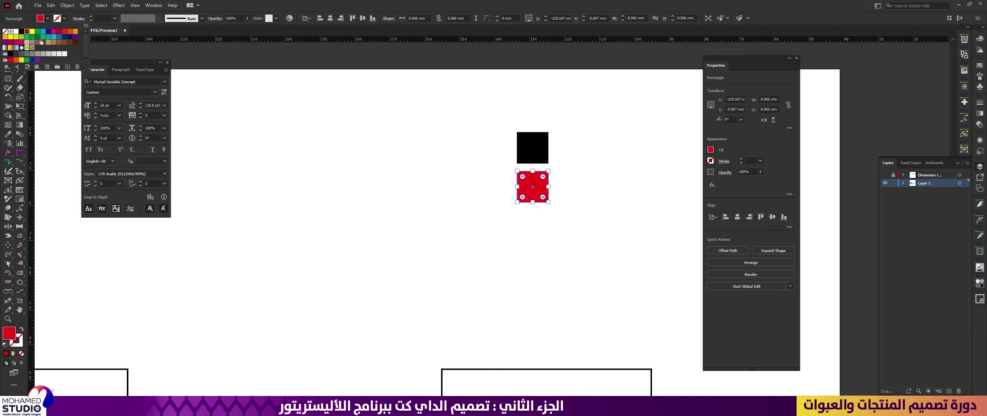
click(462, 170)
click(497, 179)
drag(502, 192, 402, 179)
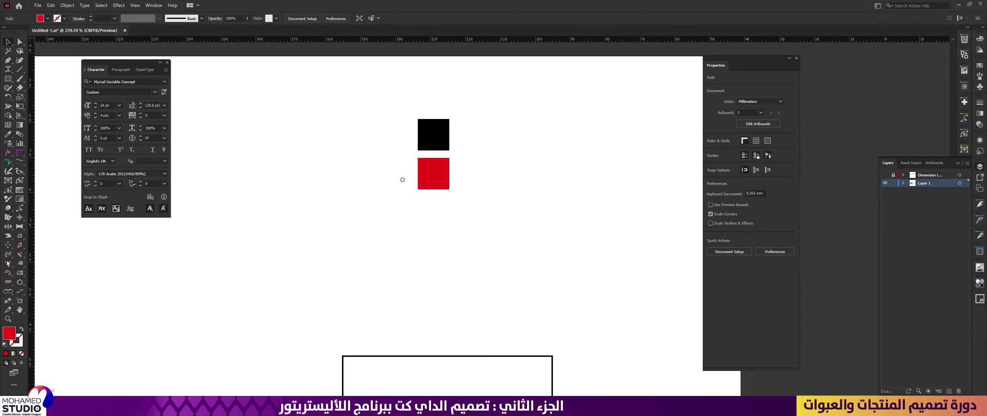
scroll(328, 125, down, 5)
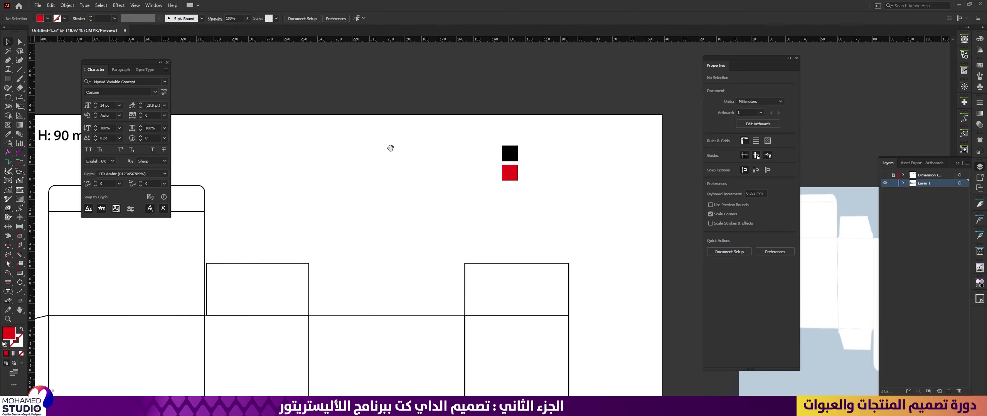
Step: Move the box dimensions text beside the black swatch and scale it down to about 9.8 pt
drag(236, 150, 663, 150)
drag(619, 174, 494, 202)
scroll(524, 203, up, 4)
Step: Replace the text beside the black swatch with "Cut" and add a matching "Flod" label beside the red swatch
double_click(491, 203)
triple_click(488, 202)
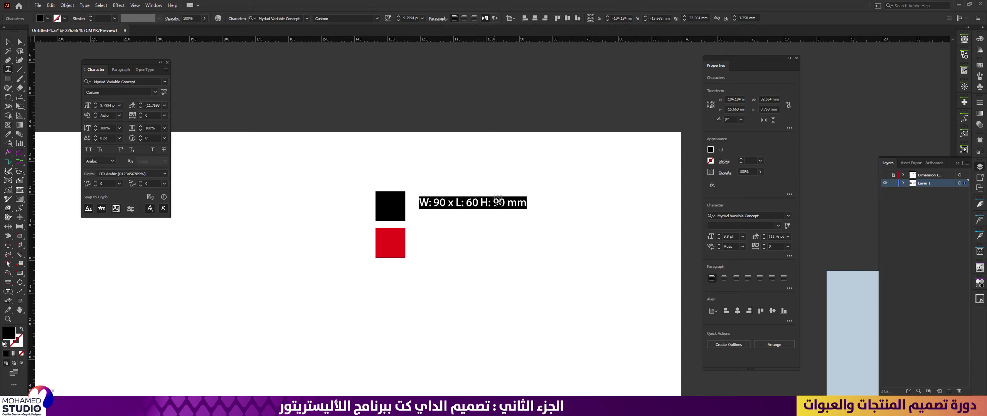
key(BackSpace)
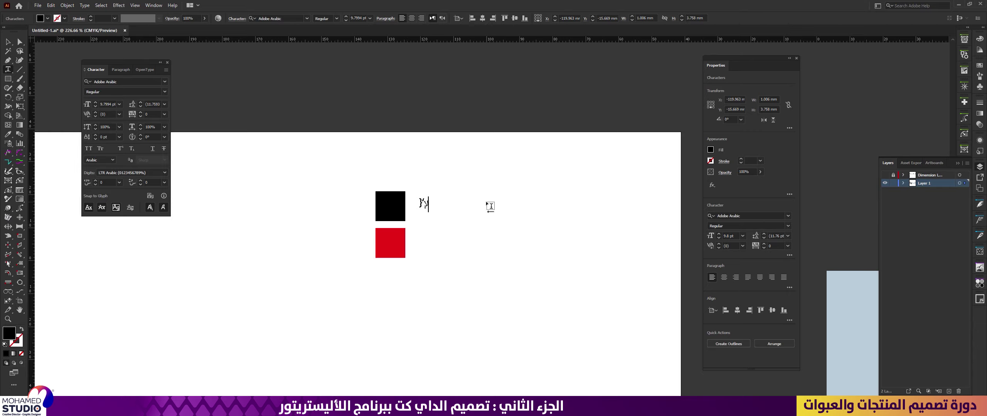
key(ctrl+z)
key(BackSpace)
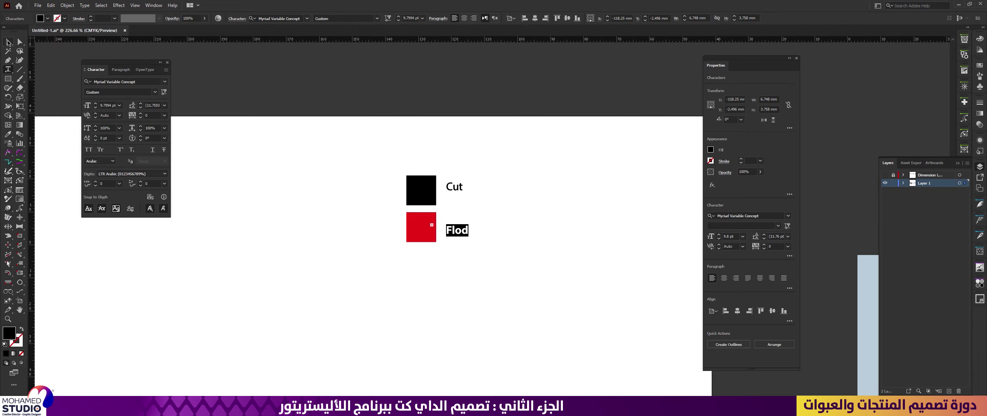
click(7, 41)
click(474, 264)
drag(539, 193, 491, 164)
drag(539, 148, 496, 199)
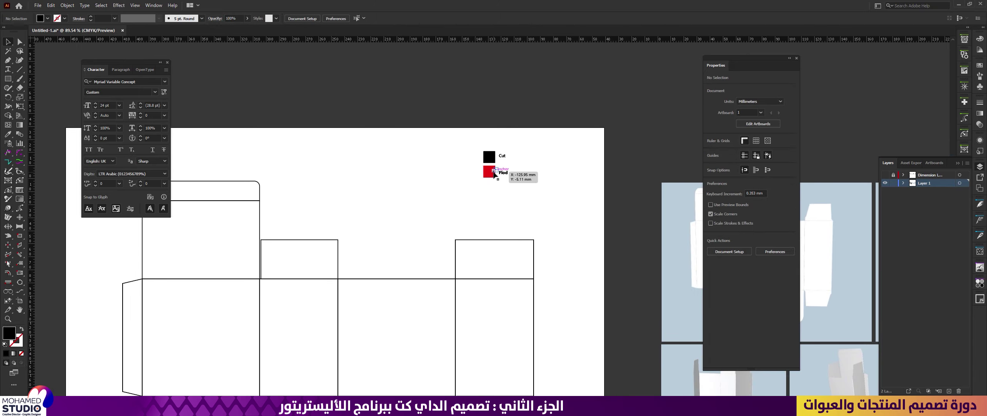
Step: Delete the leftover 24 pt text object beside the colour swatches
click(433, 187)
key(Delete)
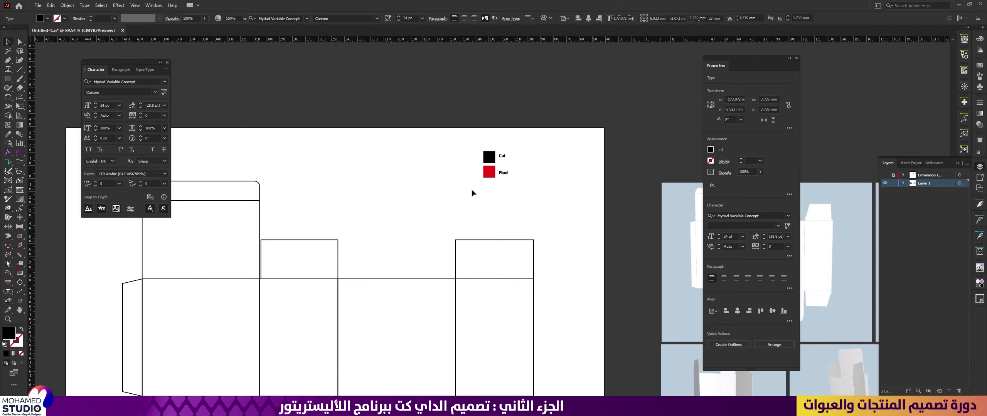
drag(437, 211, 490, 182)
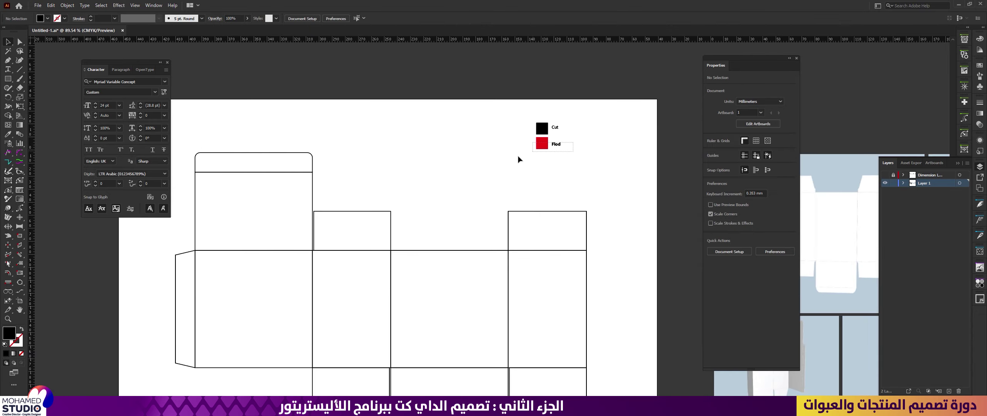
Step: Move the red swatch and its Flod label up into one row with the black swatch and Cut label
drag(518, 157, 576, 131)
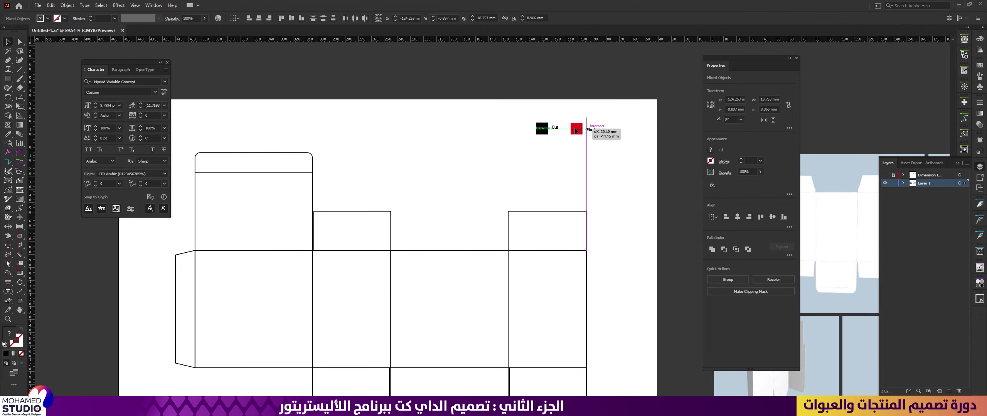
click(540, 185)
drag(460, 199, 507, 134)
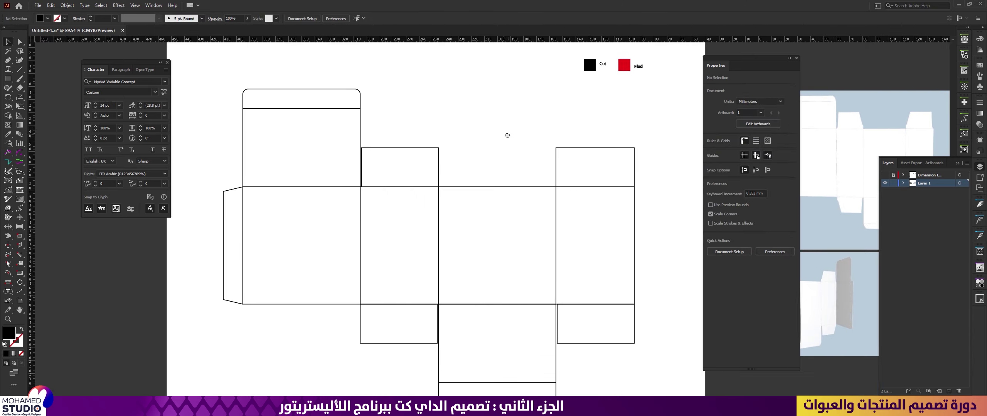
scroll(592, 98, up, 8)
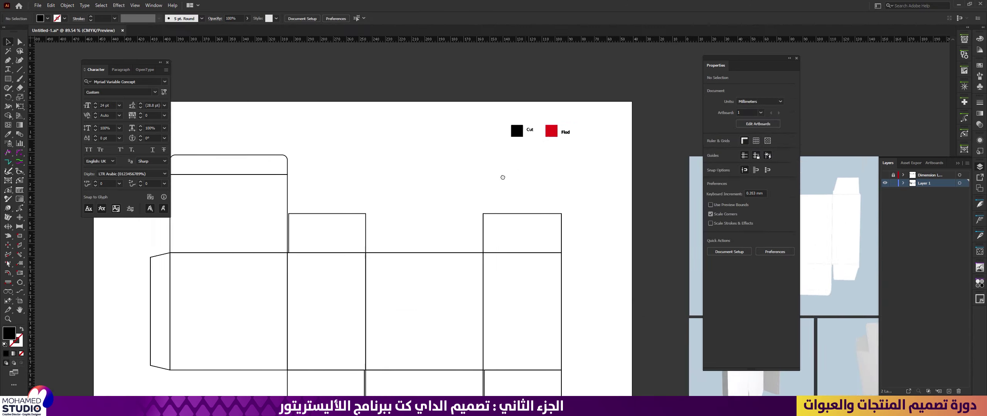
Step: Try to copy the Cut label's text style onto the Flod label with the Eyedropper
click(538, 205)
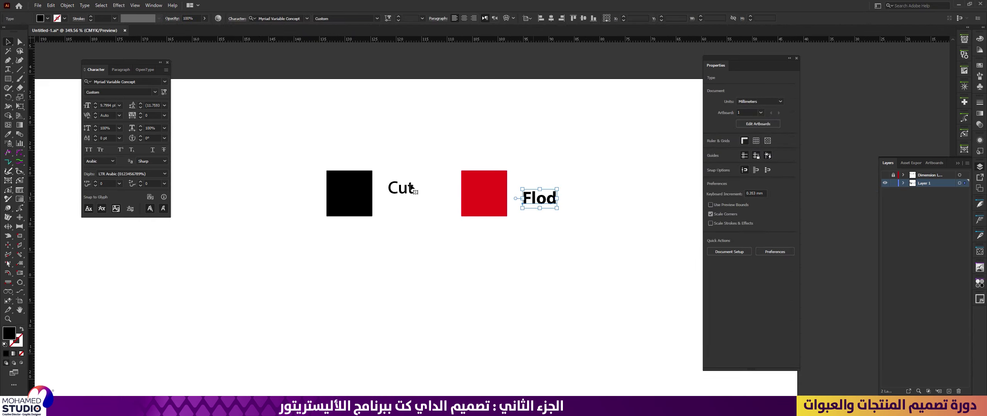
click(8, 134)
click(410, 189)
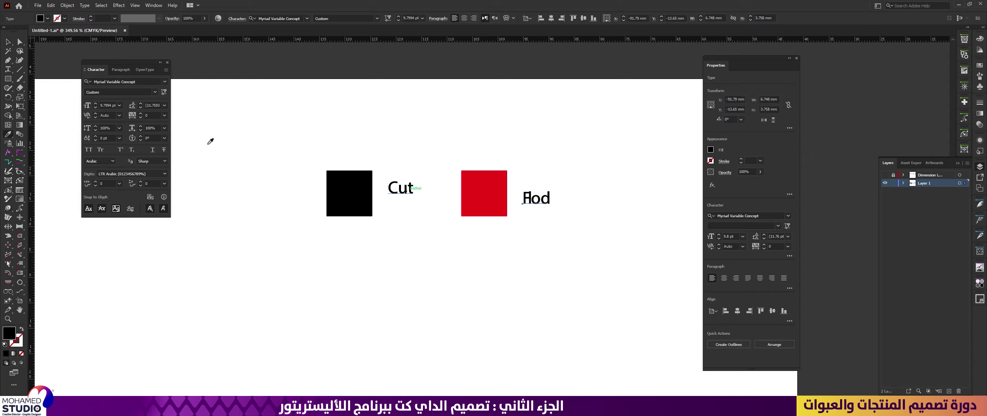
key(ctrl+z)
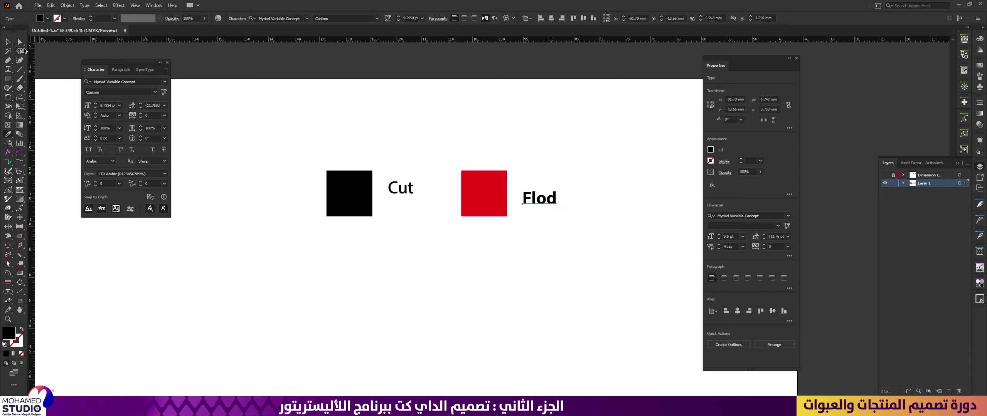
click(12, 45)
click(472, 244)
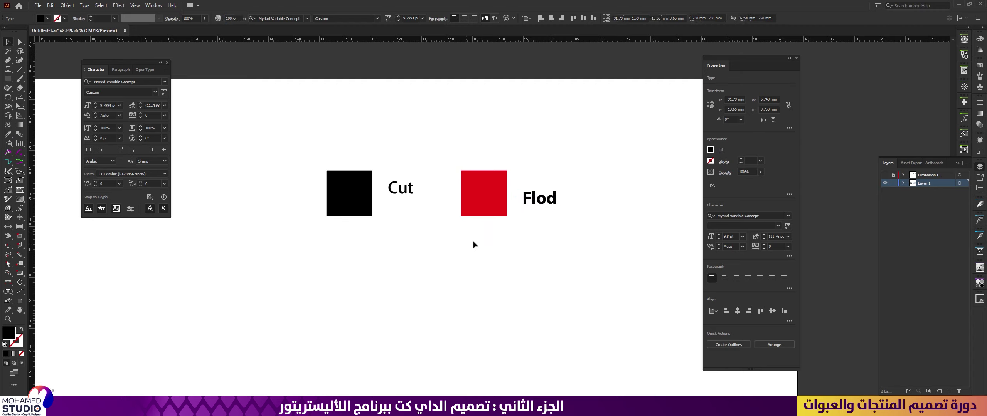
Step: Align the Cut and Flod labels vertically by their centres, with each other and with both colour swatches
drag(547, 199, 548, 198)
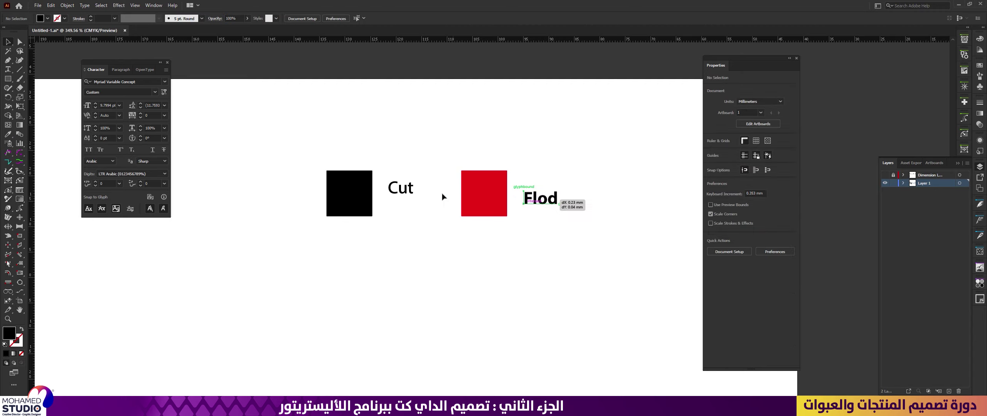
shift+click(408, 191)
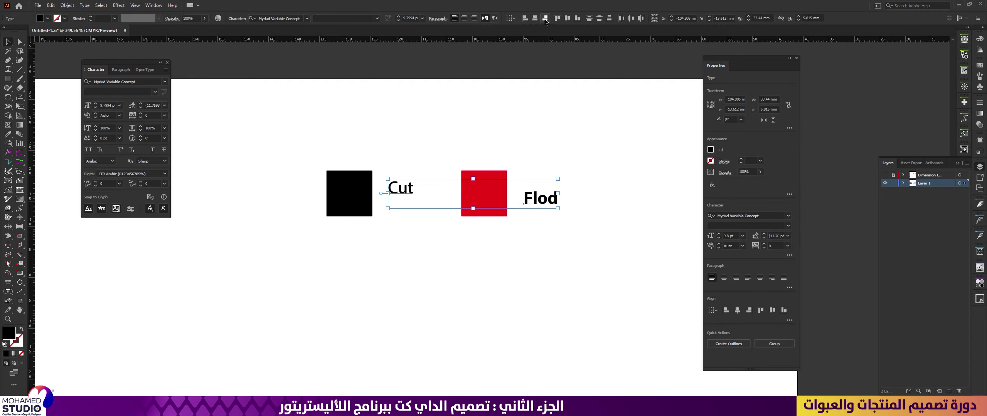
click(566, 18)
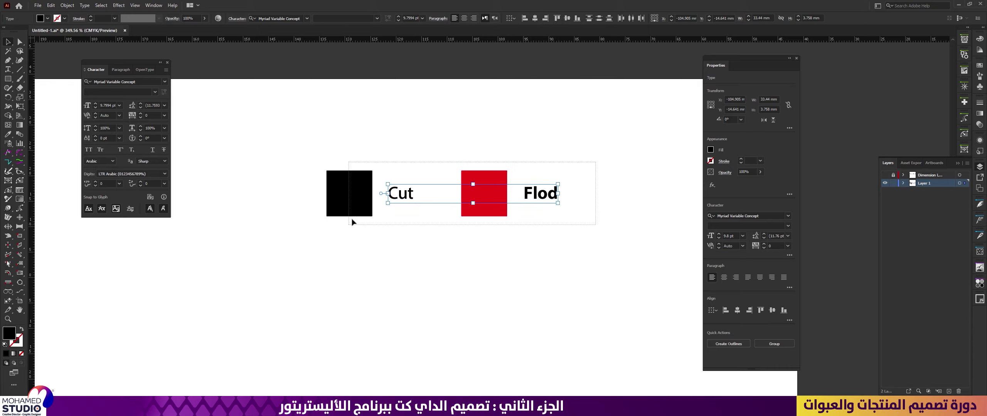
key(ctrl+a)
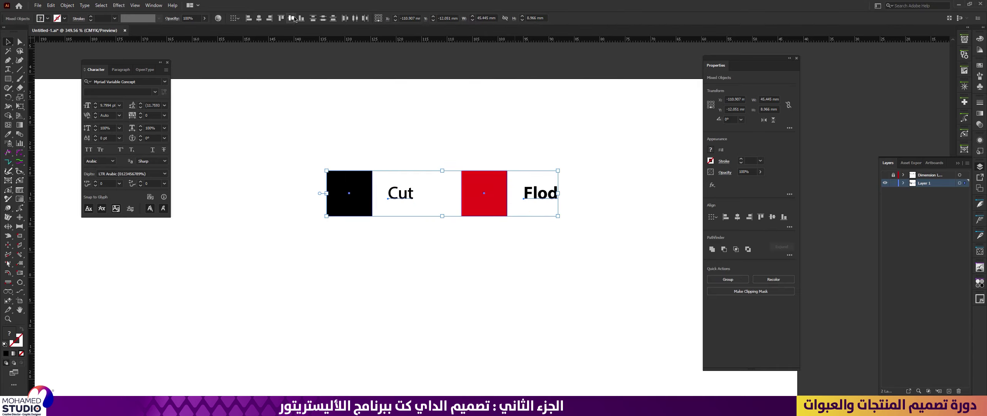
click(291, 18)
Step: Move the complete Cut and Flod colour key closer to the artboard's upper-right corner
drag(490, 211, 630, 159)
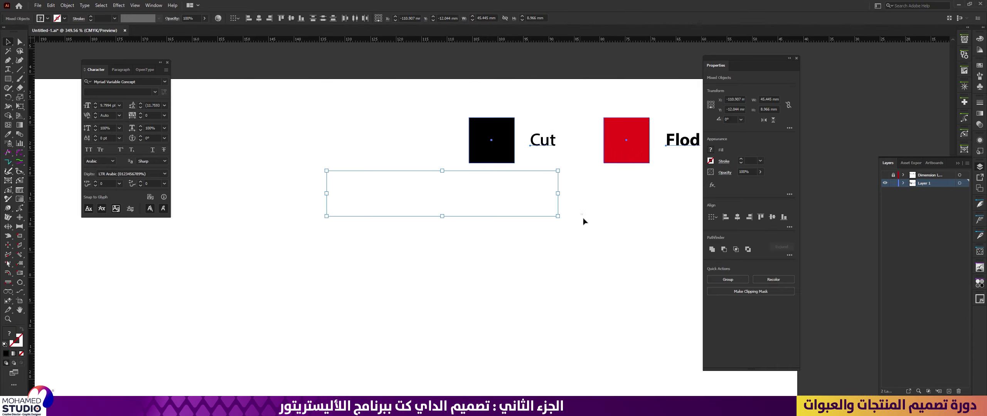
click(583, 220)
drag(623, 196, 481, 222)
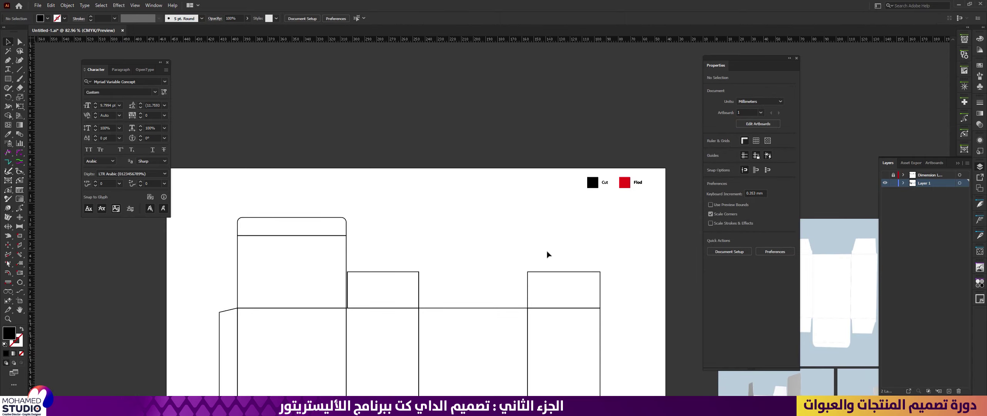
drag(509, 287, 537, 150)
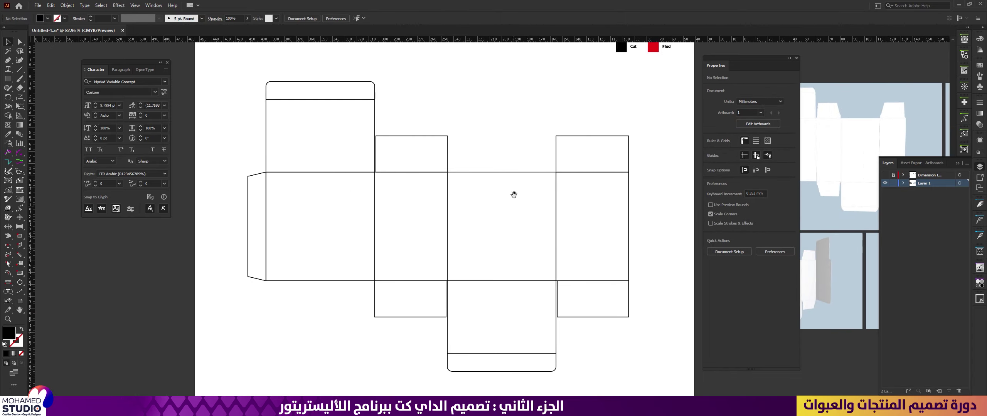
click(507, 173)
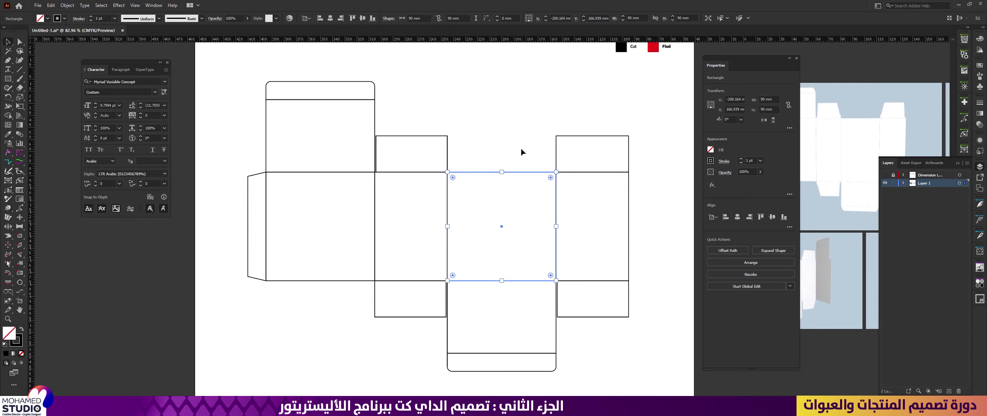
click(462, 211)
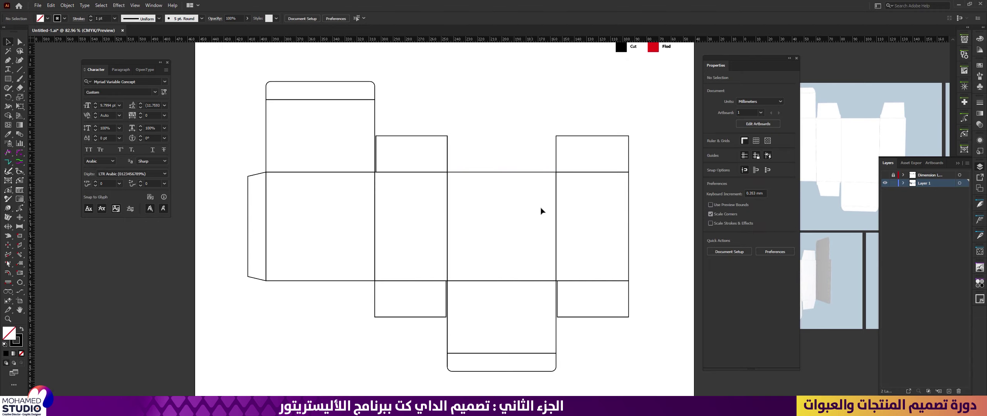
scroll(564, 215, right, 10)
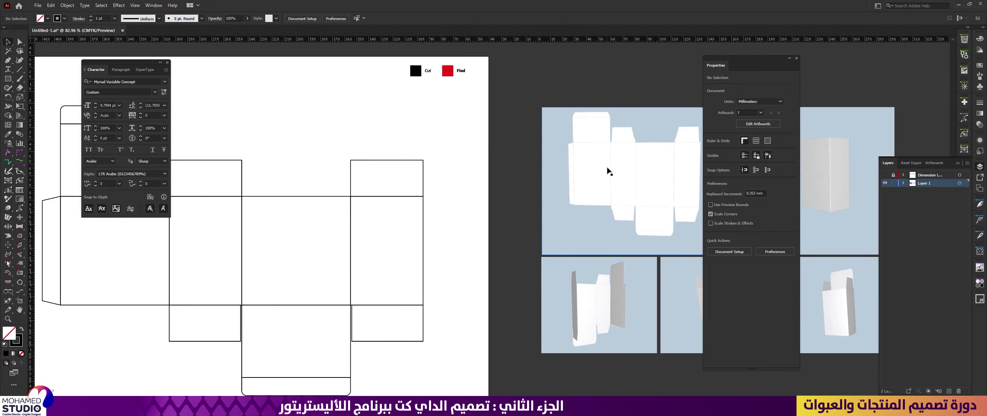
drag(369, 230, 495, 199)
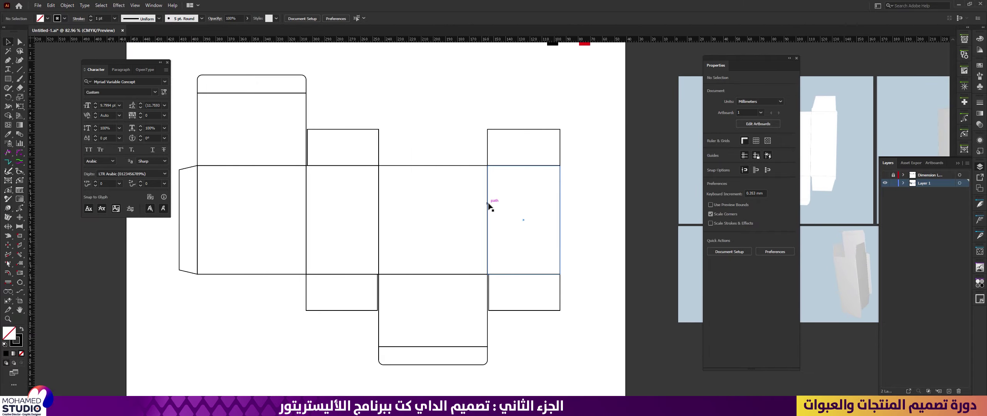
Step: Try to colour the stroke of the rightmost 60 × 90 mm panel red by sampling the Flod swatch with the Eyedropper
click(487, 208)
scroll(505, 165, up, 2)
scroll(504, 166, right, 2)
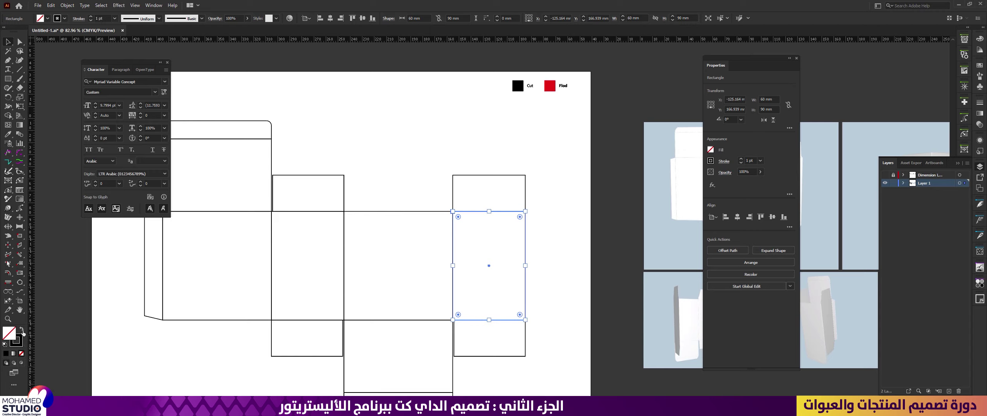
click(20, 339)
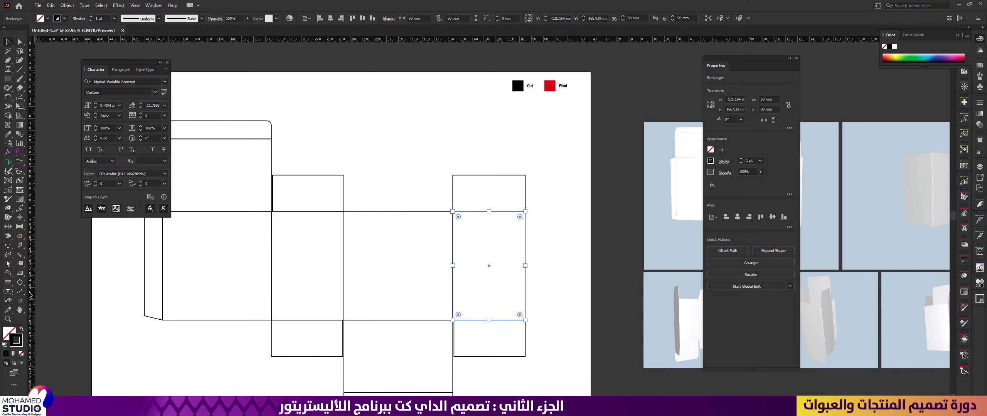
click(8, 136)
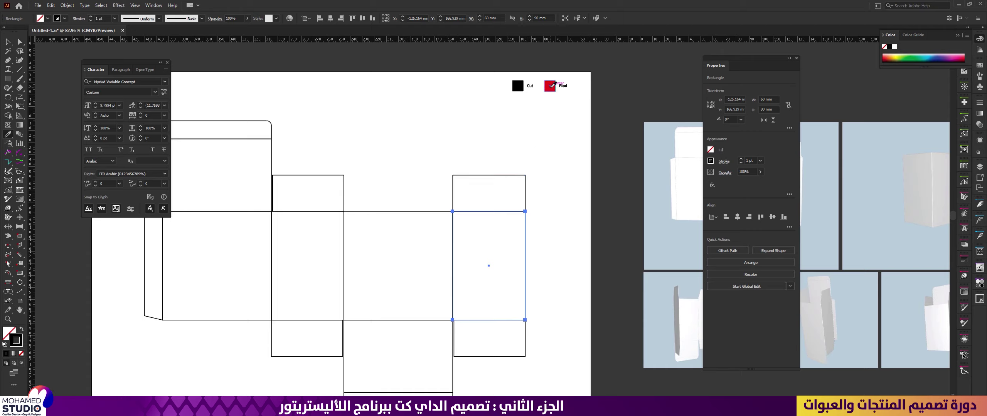
click(551, 86)
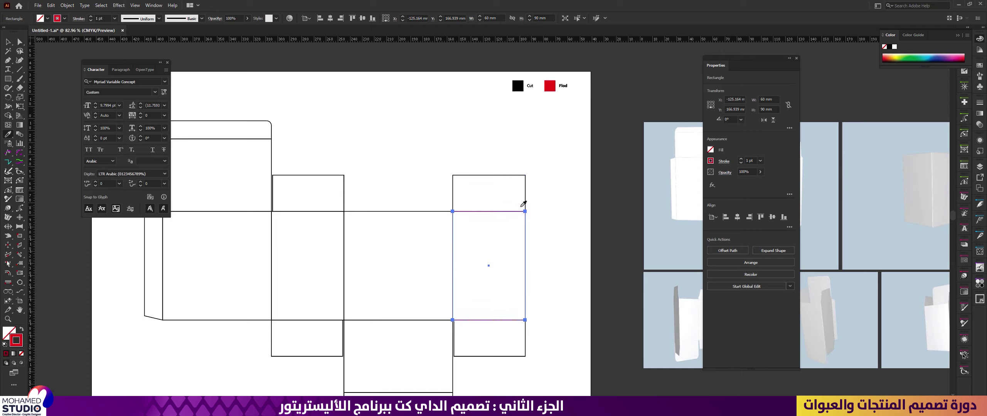
click(8, 42)
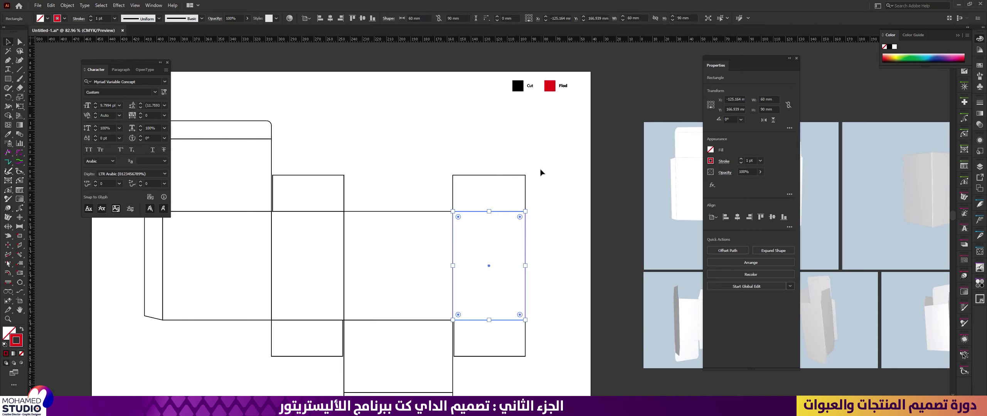
click(512, 225)
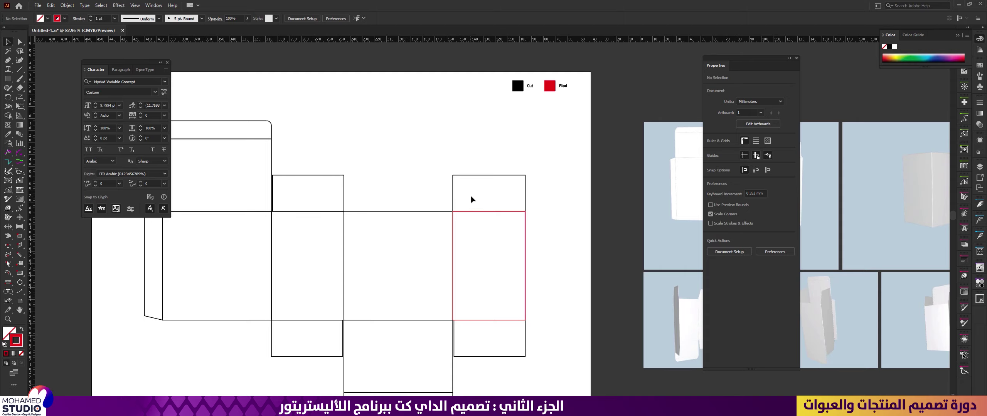
Step: Undo the red stroke on the rightmost 60 × 90 mm panel and deselect it
key(ctrl+z)
click(448, 140)
drag(397, 230, 424, 210)
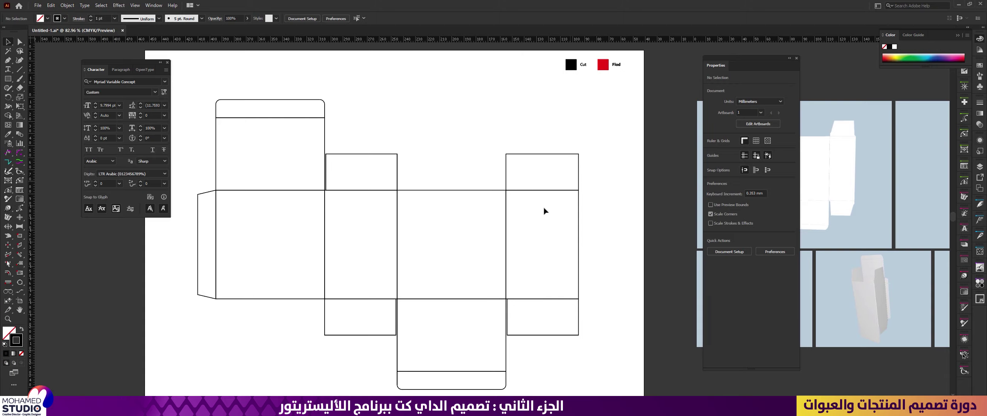
Step: Split the rightmost 60 × 90 mm panel's outline at its two upper corners with the Scissors tool
drag(511, 193, 617, 161)
drag(556, 221, 438, 214)
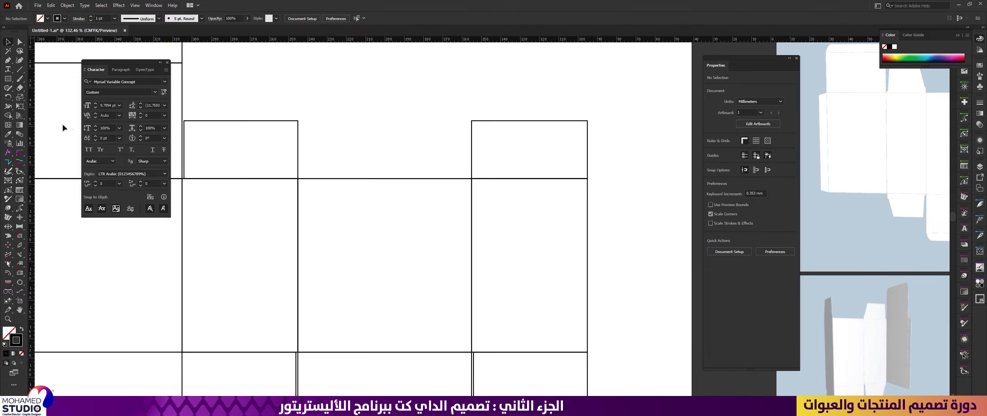
click(18, 88)
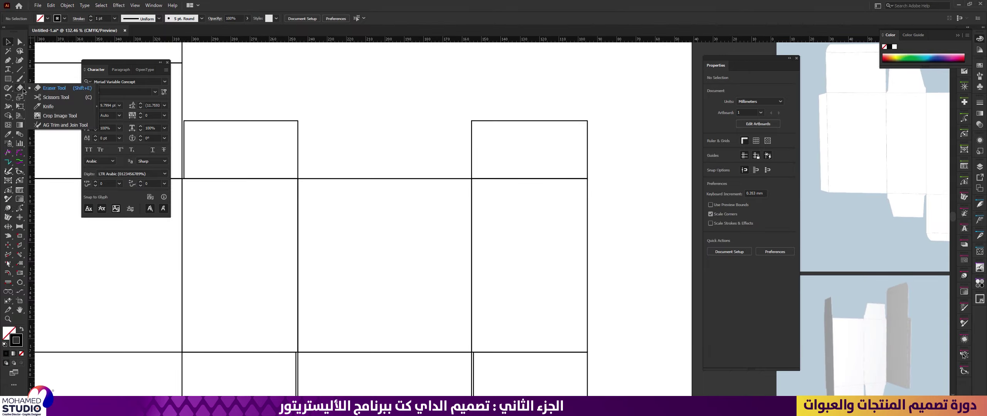
click(60, 102)
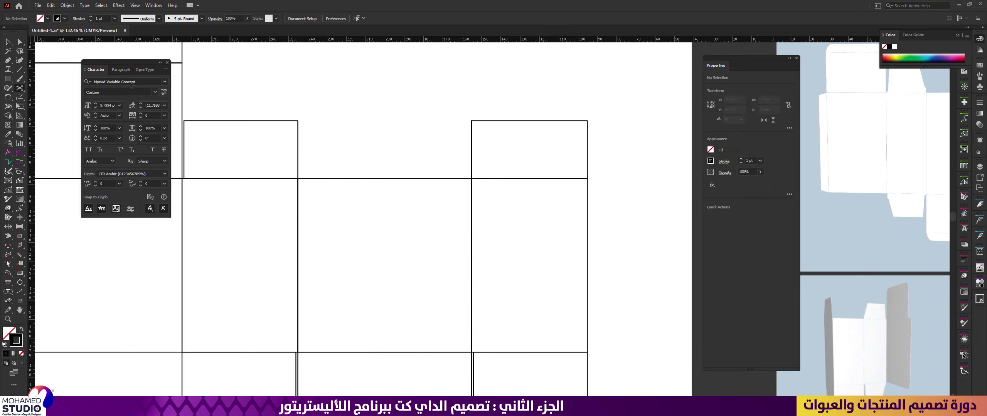
click(7, 42)
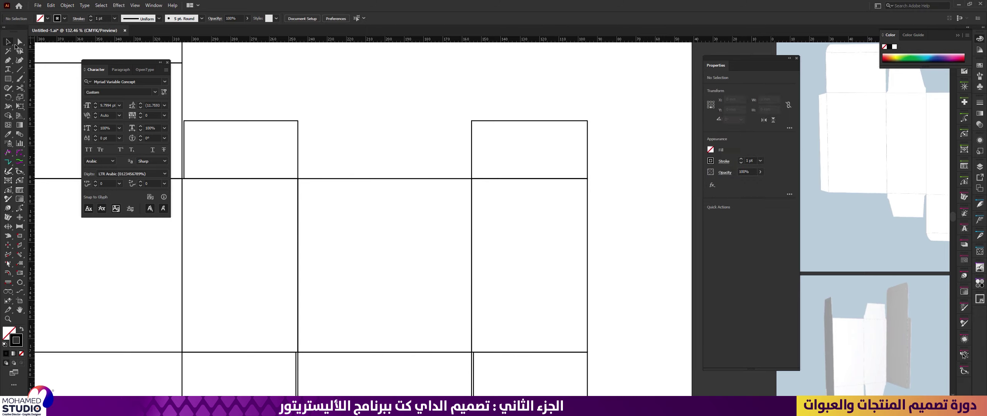
click(544, 179)
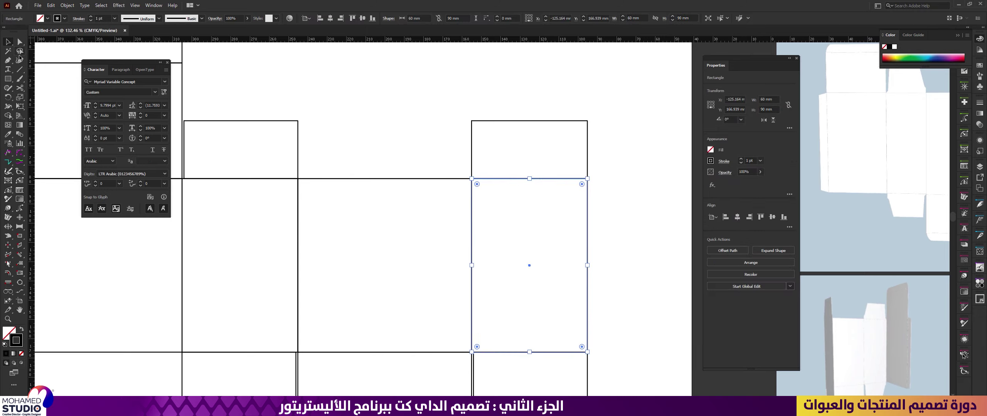
click(21, 91)
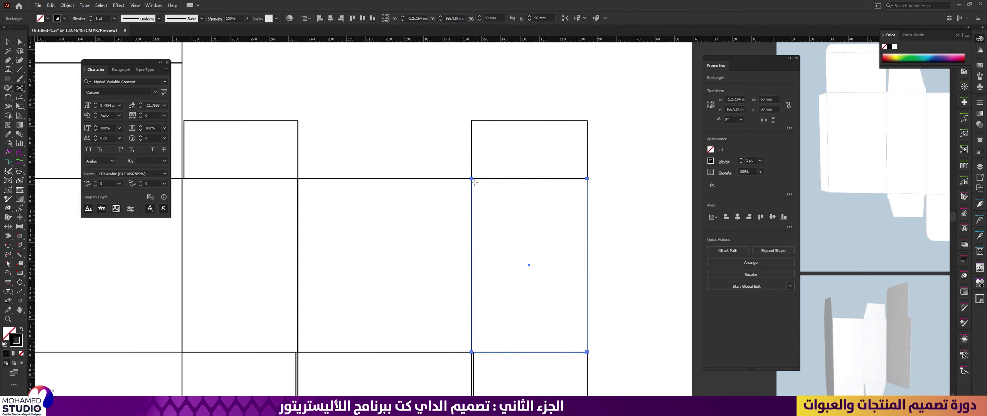
click(471, 178)
click(587, 178)
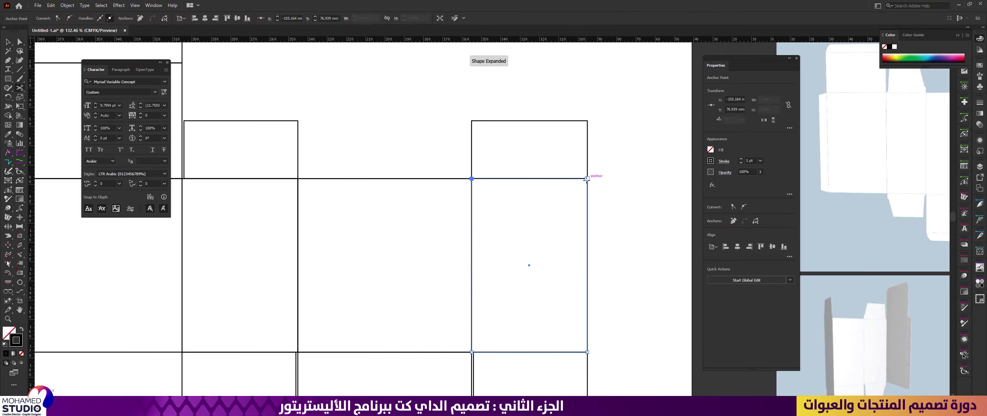
Step: Try to separate the rightmost panel's left edge and delete it from the line shared with the 90 × 90 mm panel
key(Delete)
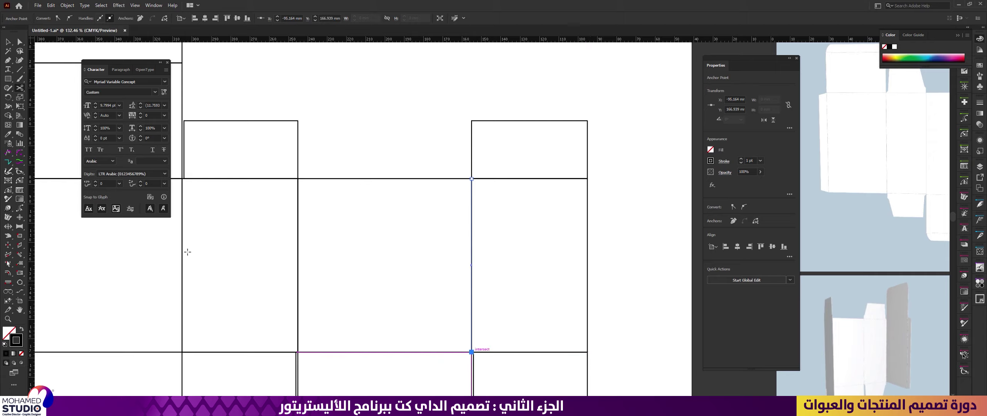
click(7, 41)
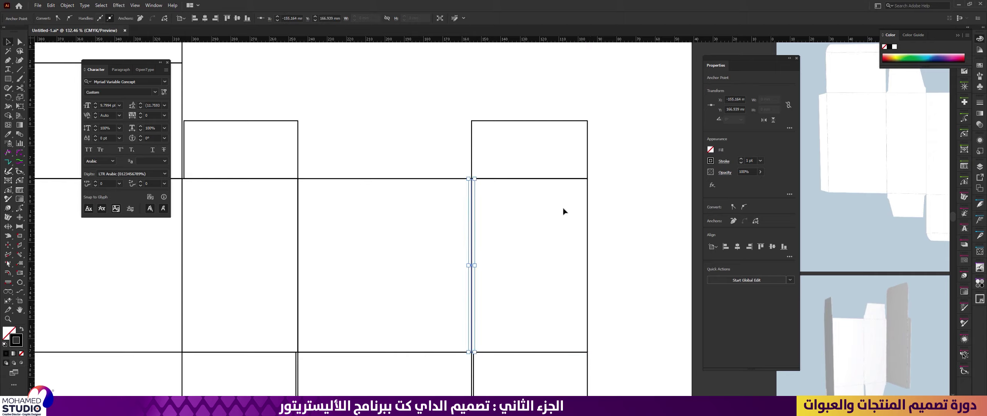
click(613, 233)
mouse_move(473, 246)
mouse_down()
mouse_move(498, 247)
mouse_move(471, 252)
mouse_up()
key(Delete)
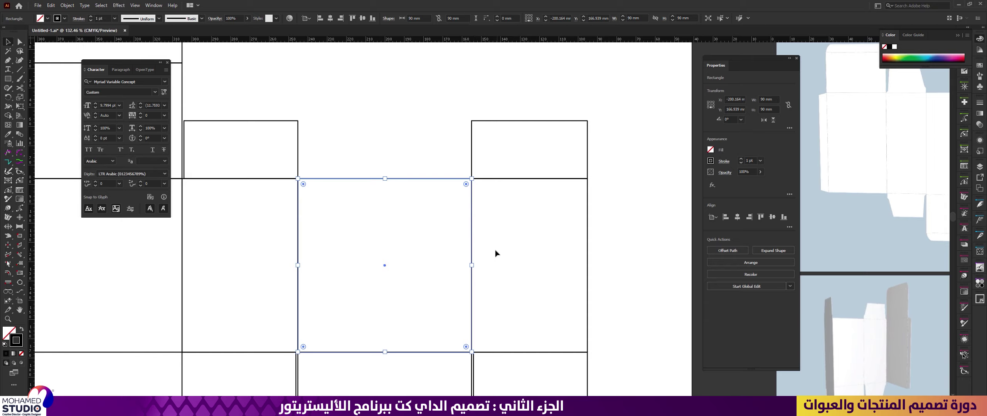
Step: Try to split the adjacent 90 × 90 mm panel into separate edges by cutting its corners with the Scissors tool
key(ctrl+shift+a)
click(471, 247)
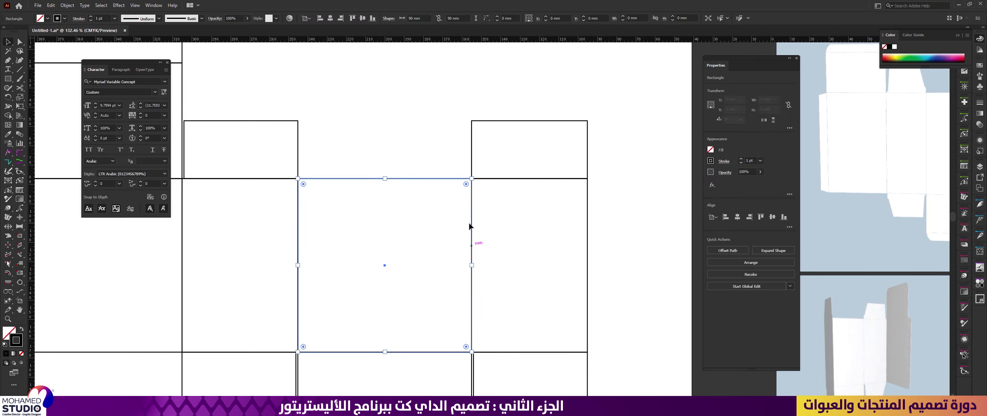
click(20, 88)
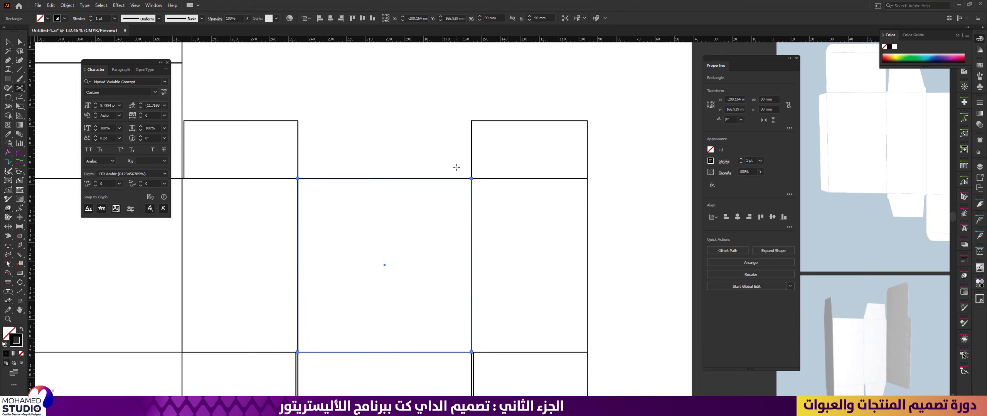
click(472, 179)
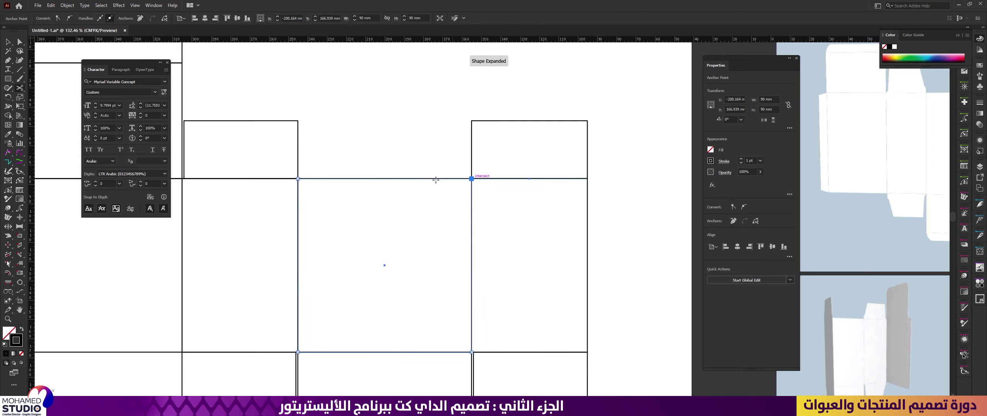
click(298, 179)
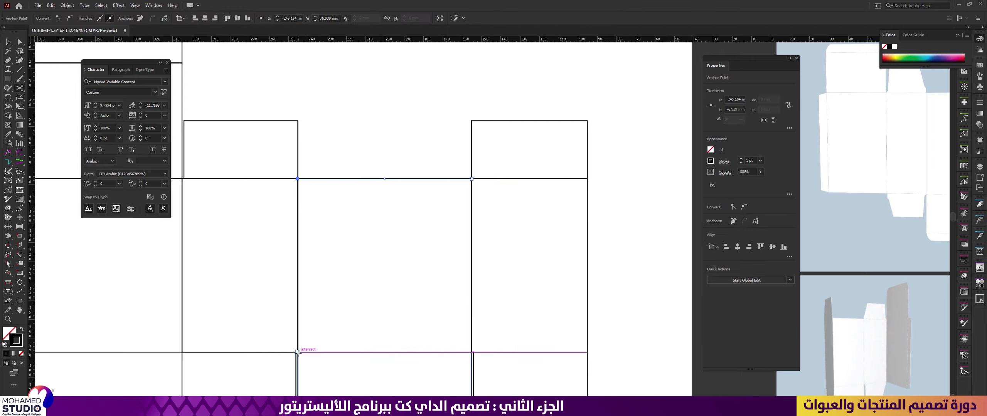
click(298, 352)
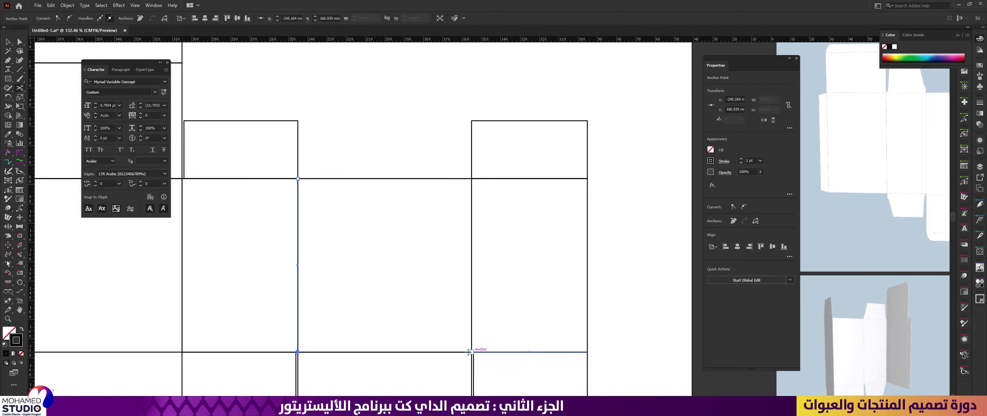
click(471, 352)
click(561, 215)
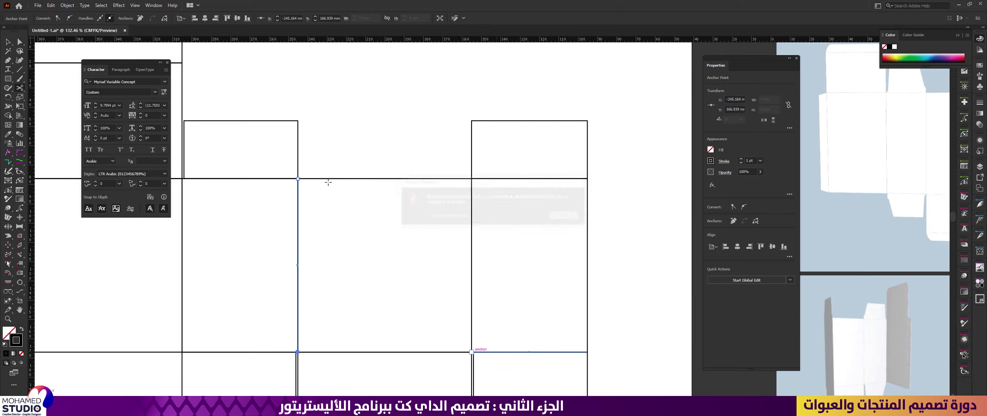
Step: Shift the 90 × 90 mm panel's joined right and bottom edges aside and back into place, and cut them at their shared corner
key(v)
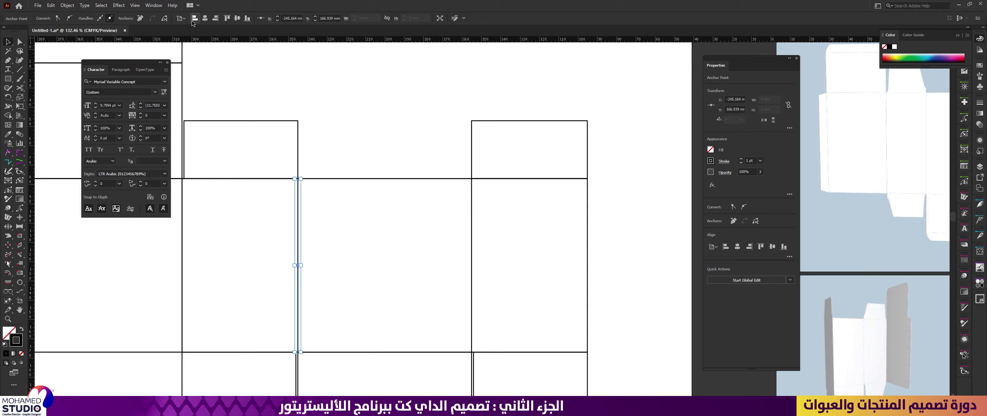
click(251, 83)
mouse_move(472, 266)
mouse_down()
mouse_move(489, 258)
mouse_move(477, 265)
mouse_up()
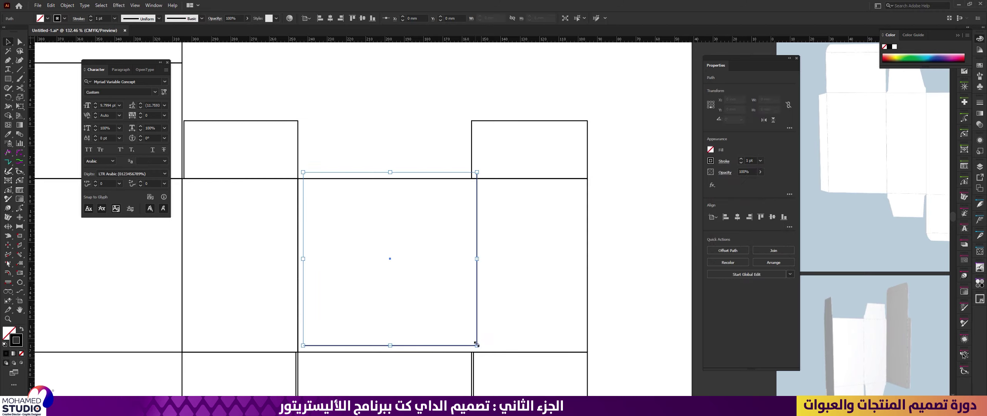
drag(476, 346, 471, 352)
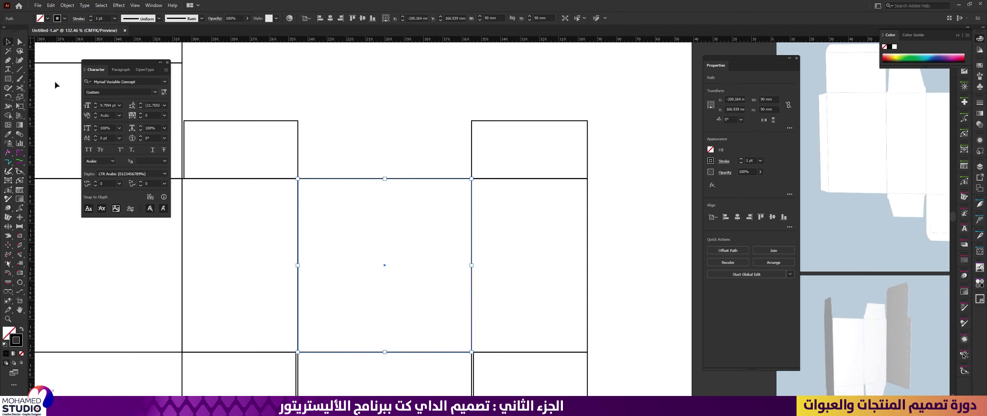
click(20, 88)
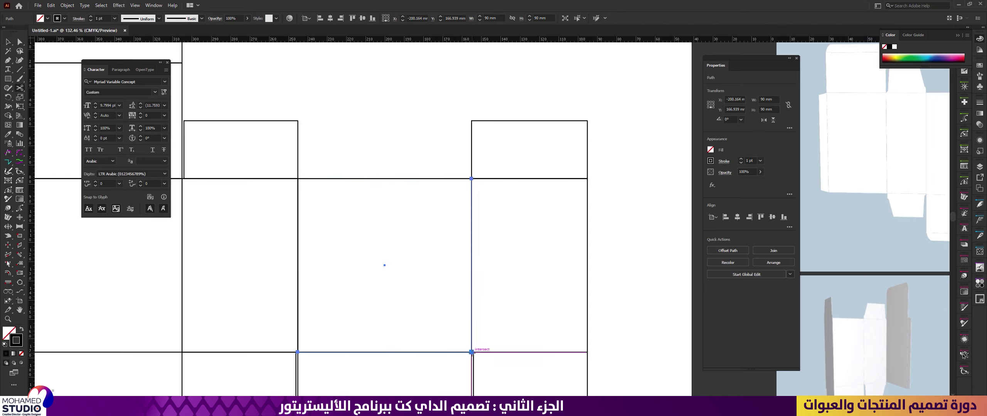
click(472, 352)
Step: Try moving the separated right edge of the 90 × 90 mm panel away, and undo the move
click(8, 42)
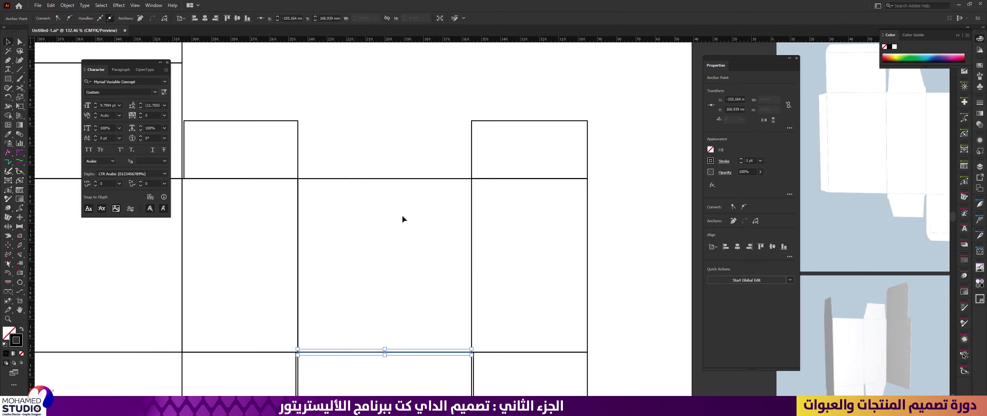
click(479, 273)
drag(471, 274, 444, 189)
key(ctrl+z)
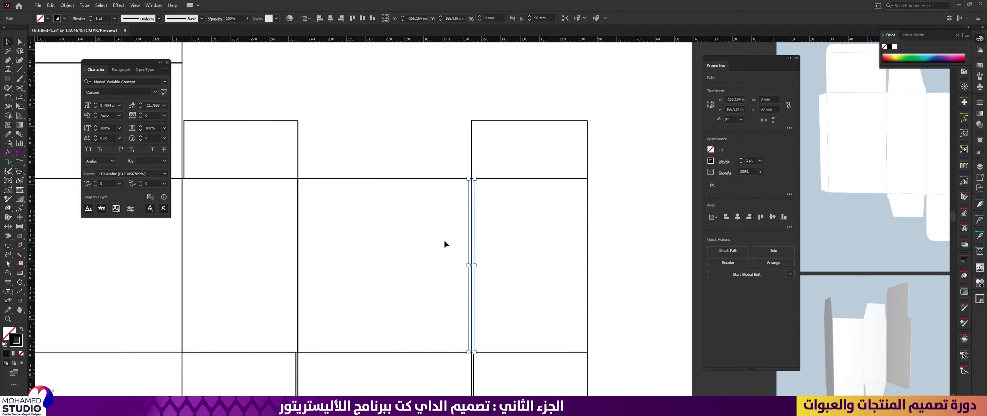
Step: Colour the 90 × 90 mm panel's right edge red by sampling the Flod swatch with the Eyedropper, and deselect it
drag(557, 122, 462, 208)
drag(521, 164, 492, 169)
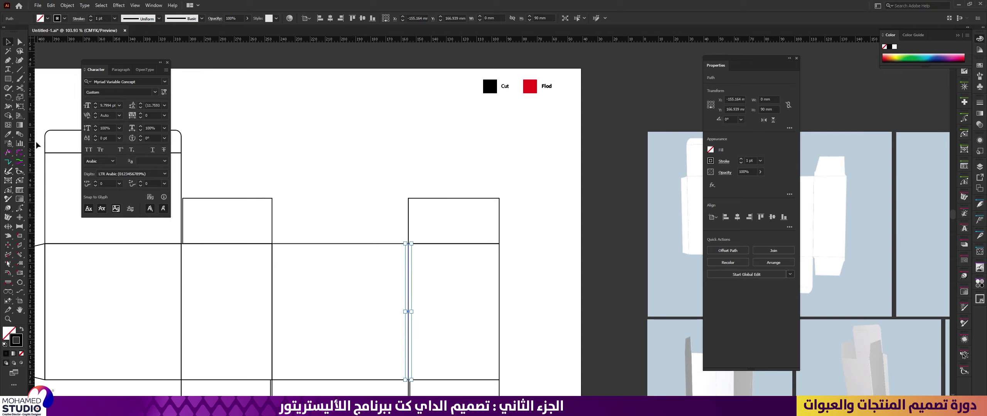
click(9, 135)
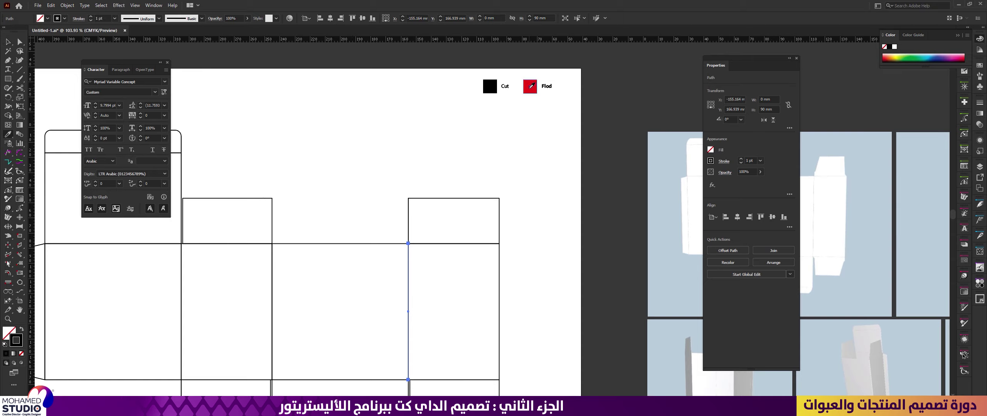
click(529, 87)
click(8, 42)
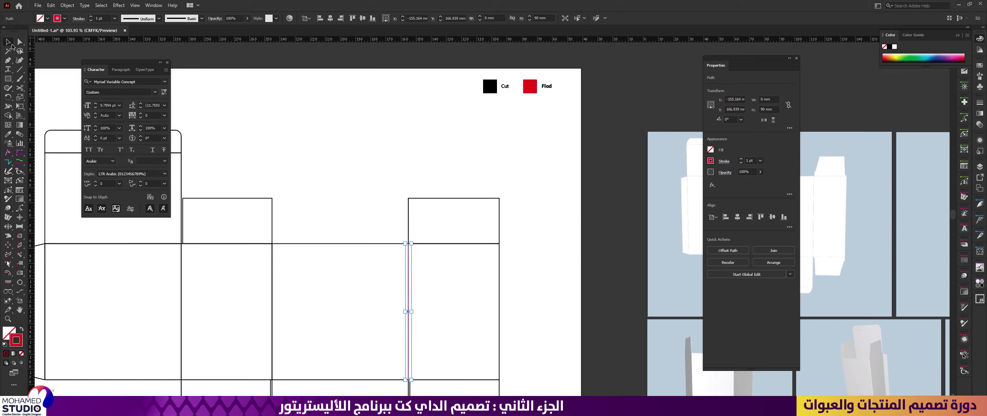
click(402, 177)
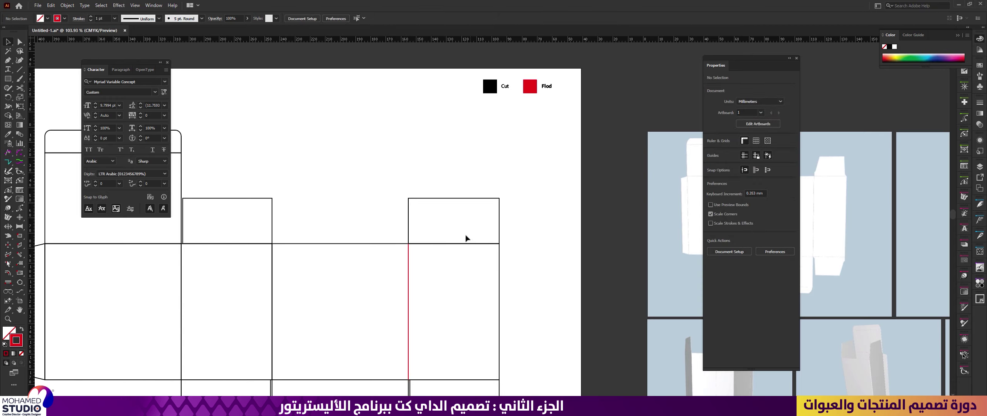
Step: Try moving the top and bottom edges of the 90 × 90 mm panel upward, undoing each move
drag(383, 329, 442, 277)
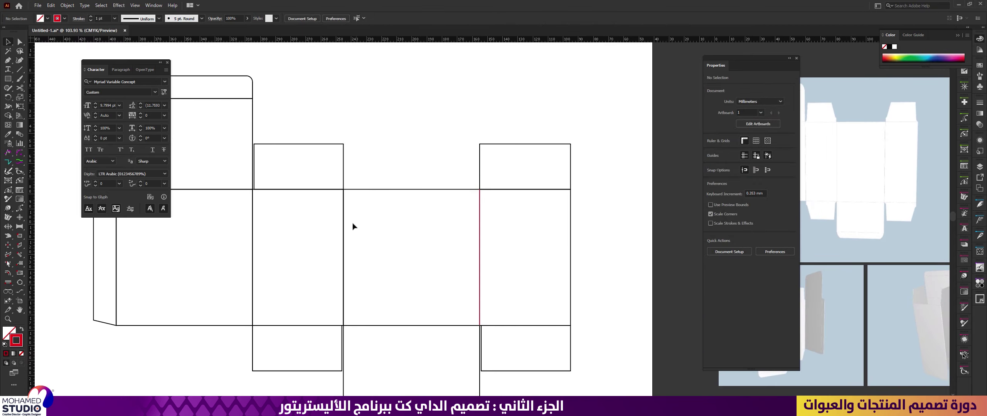
drag(393, 190, 390, 165)
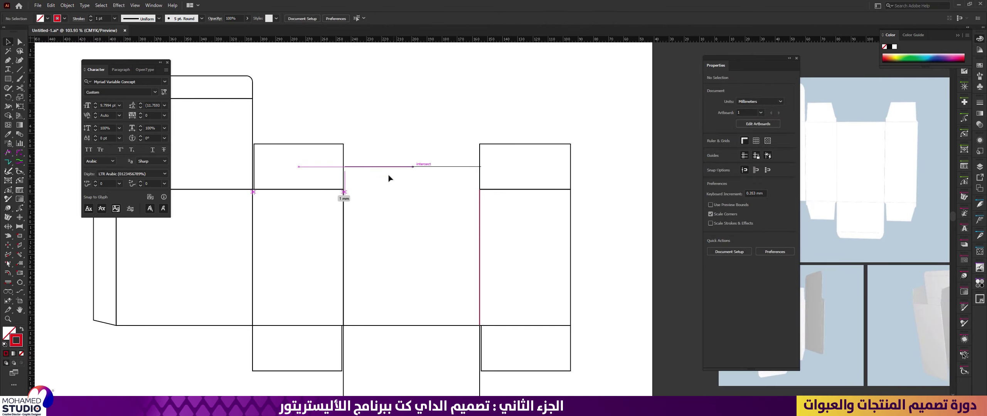
key(ctrl+z)
drag(416, 328, 408, 309)
key(ctrl+z)
Step: Undo the red stroke, the 90 × 90 mm panel's cuts and the left-edge changes, keeping the rightmost panel's upper-corner cuts, and deselect
key(ctrl+z)
key(ctrl+z)
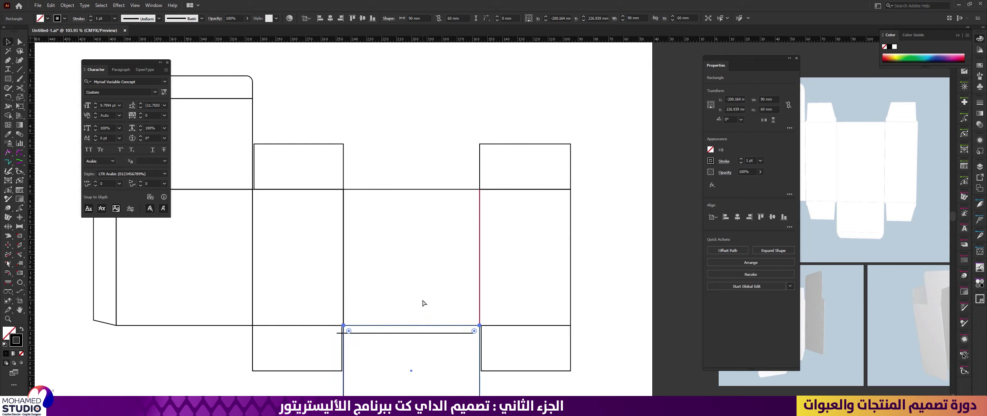
key(ctrl+z)
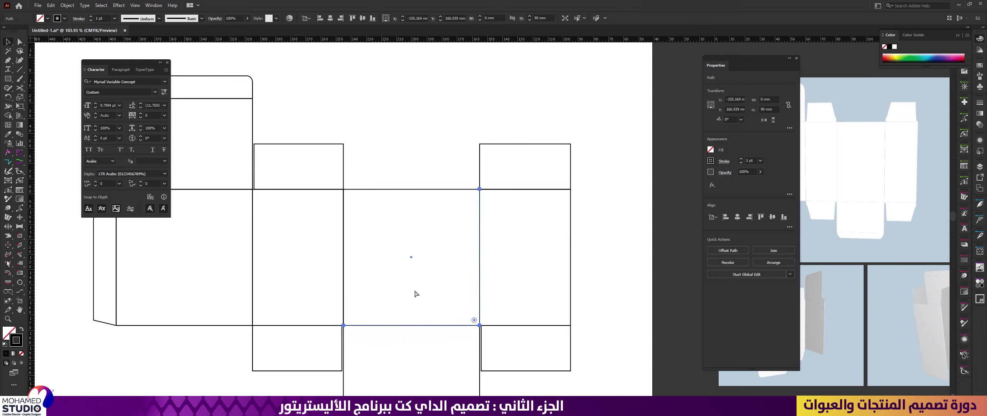
key(ctrl+z)
key(ctrl+z)
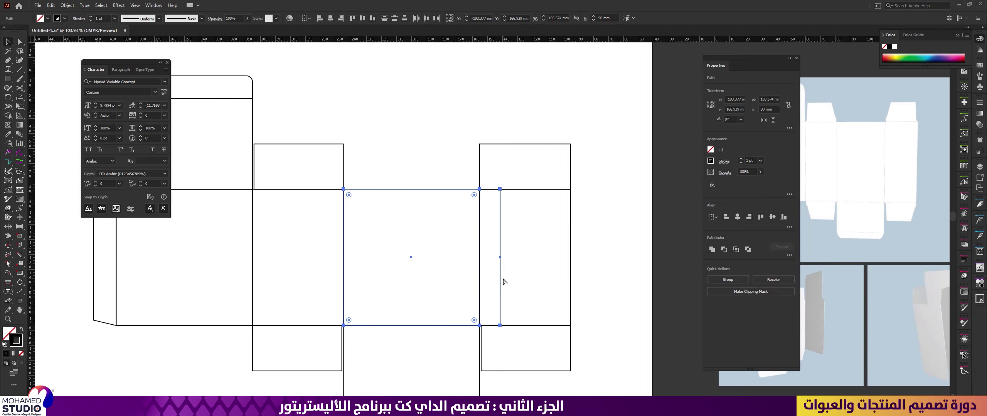
key(ctrl+z)
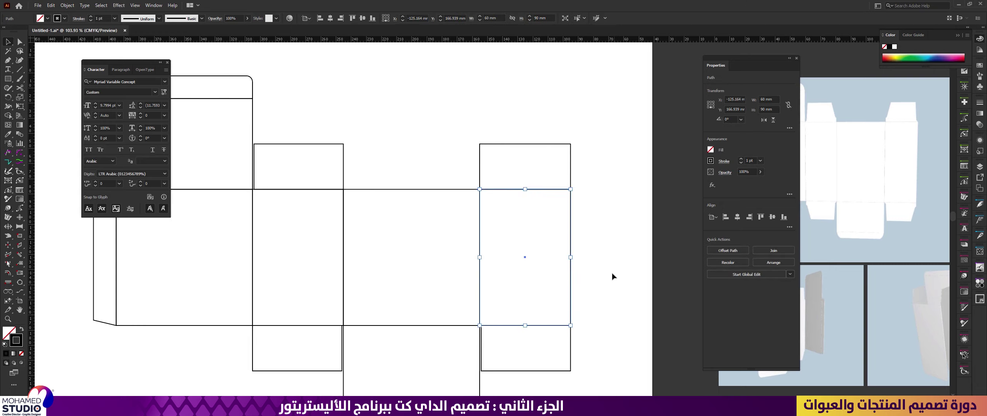
click(618, 246)
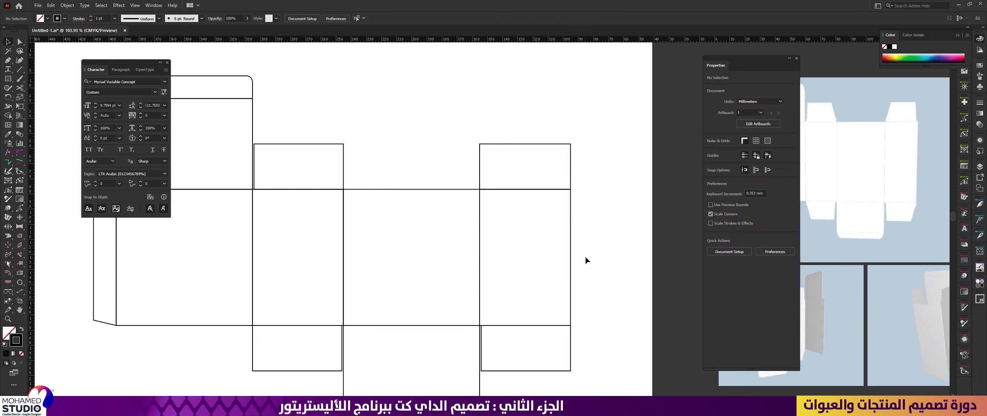
Step: Try moving the rightmost panel's open three-sided outline aside, and undo the move
drag(571, 262, 597, 259)
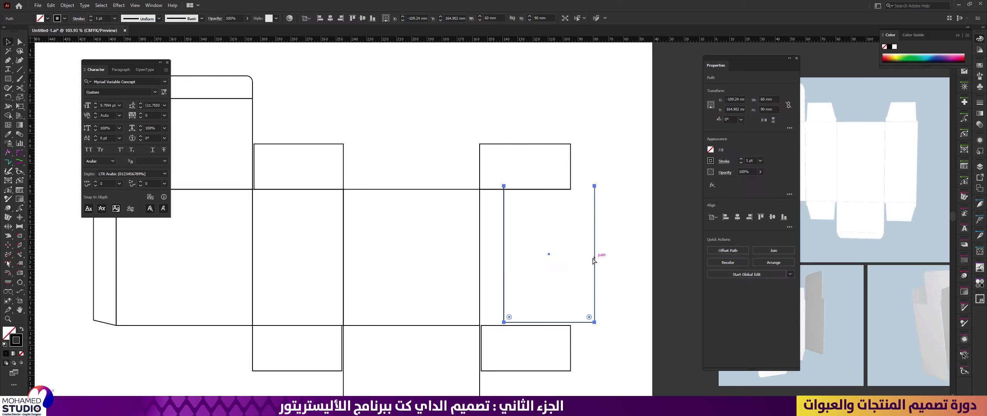
key(ctrl+z)
click(535, 194)
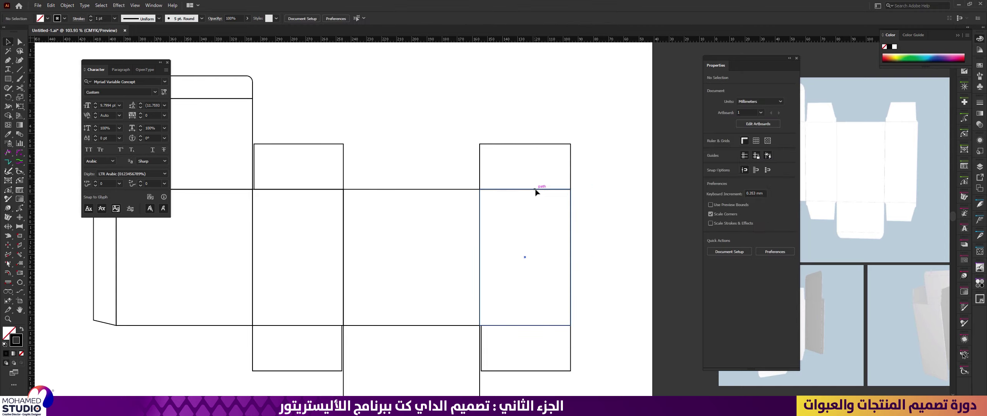
Step: Try moving the rightmost panel's outline diagonally away from the dieline, undo the move, and clear the selection
drag(535, 189, 576, 207)
key(ctrl+z)
click(598, 233)
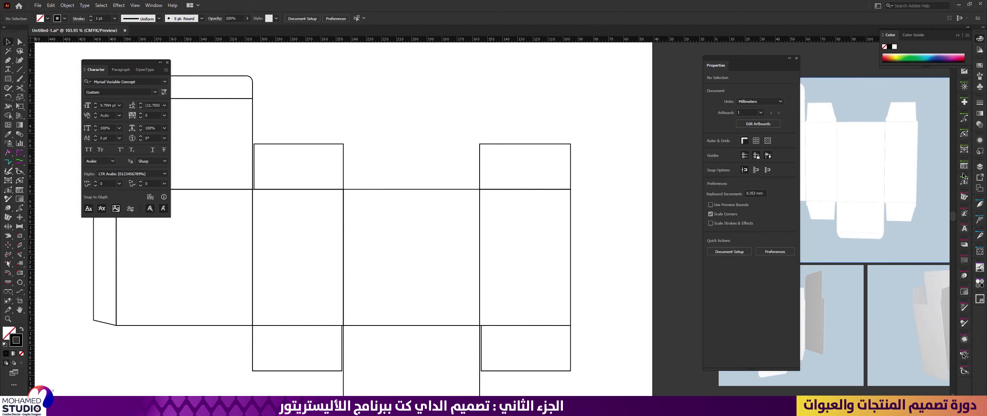
Step: Split every path of the box dieline into separate open edges at its points with PathScribe, and deselect
click(964, 182)
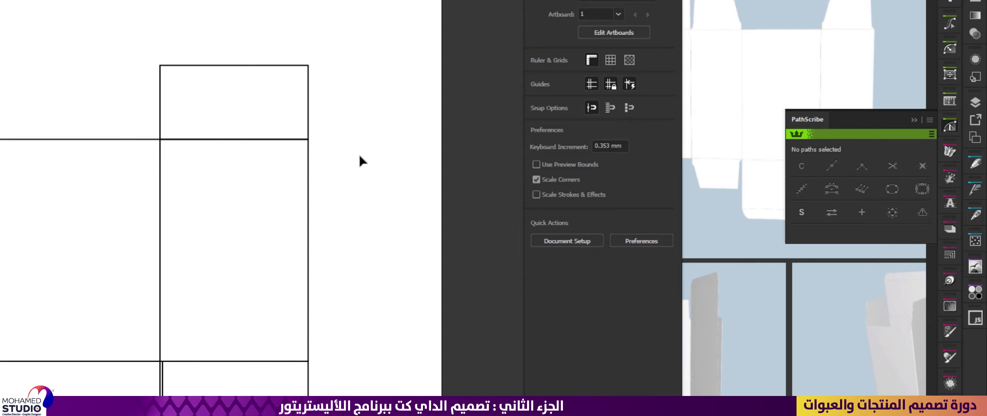
drag(370, 124, 580, 367)
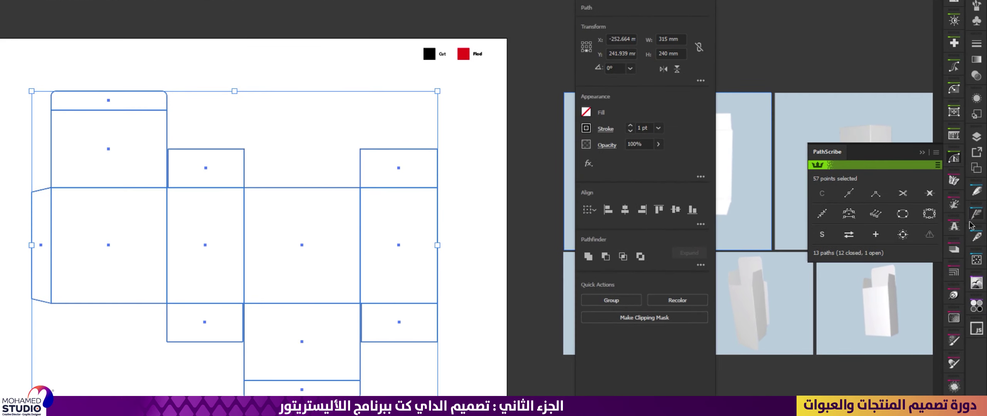
click(902, 194)
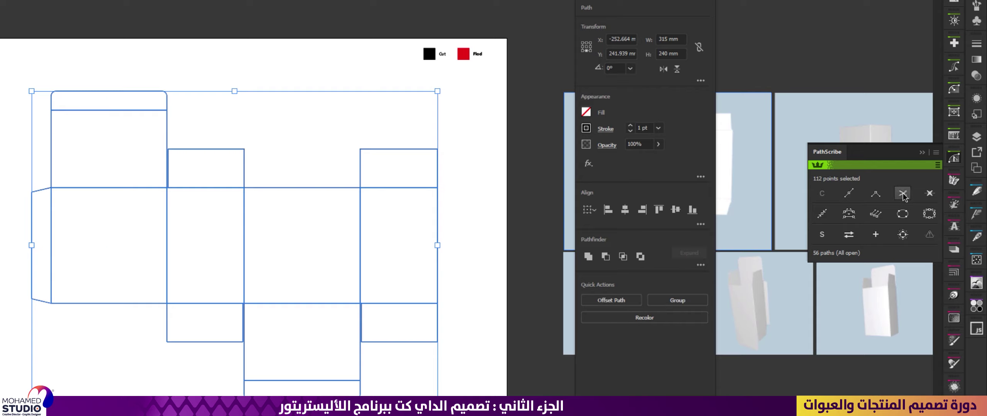
click(326, 60)
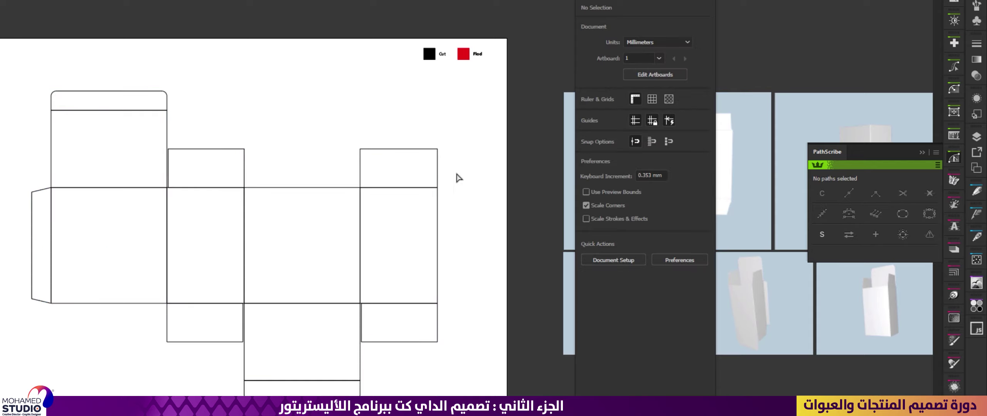
Step: Pull aside and delete the duplicate edge overlapping the rightmost panel's left side
drag(398, 190, 550, 152)
drag(455, 193, 175, 163)
drag(201, 261, 237, 124)
drag(301, 130, 269, 222)
key(v)
click(274, 198)
click(277, 201)
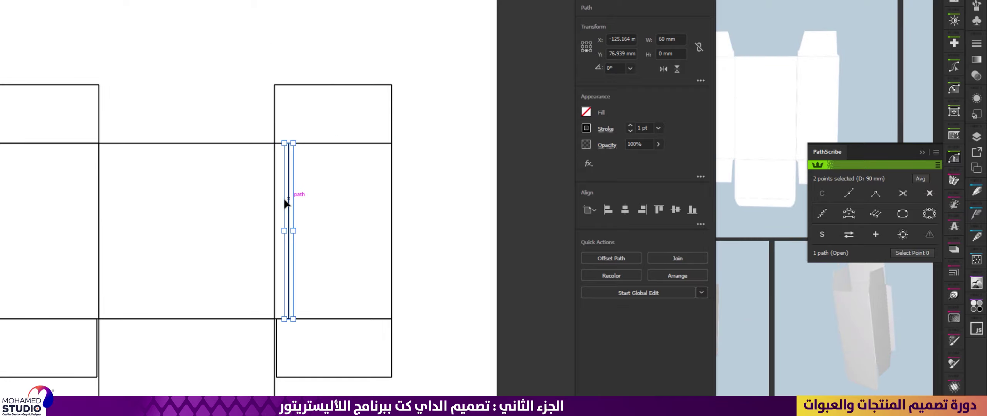
click(243, 199)
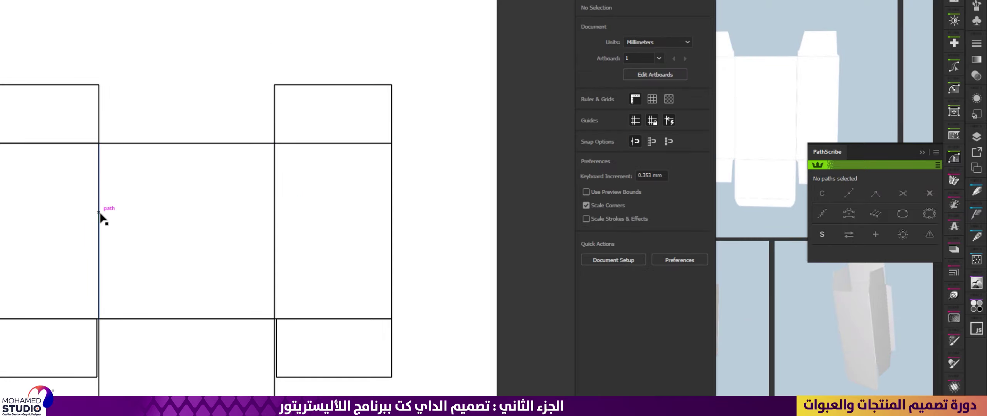
Step: Remove the duplicate overlapping edges along the second panel's top and both sides, and along the glue flap's fold
drag(102, 216, 114, 212)
key(ctrl+z)
drag(59, 143, 58, 164)
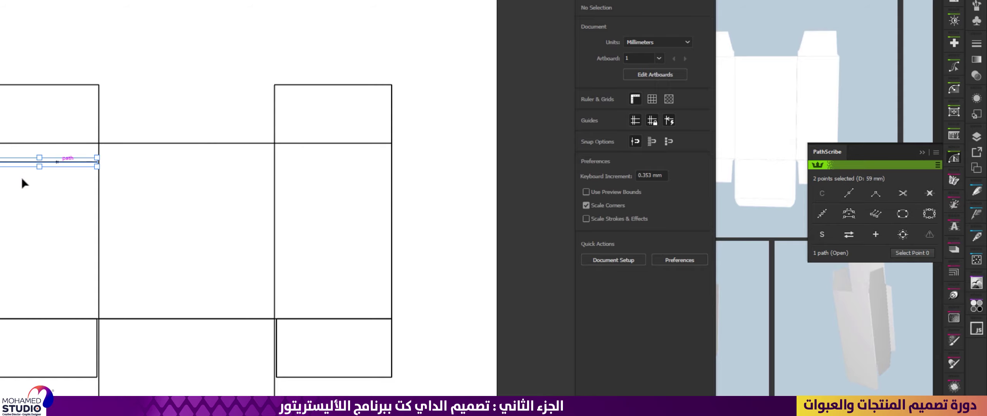
key(ctrl+z)
drag(0, 201, 87, 199)
key(ctrl+z)
drag(222, 211, 285, 227)
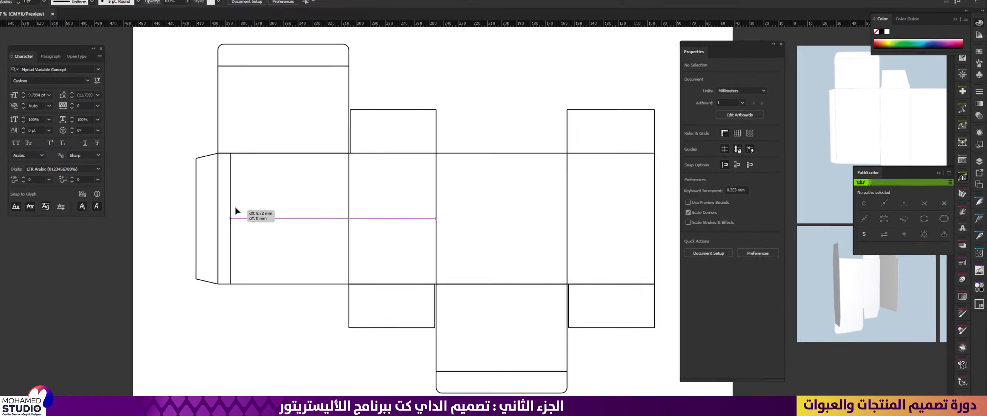
key(ctrl+z)
key(ctrl+z)
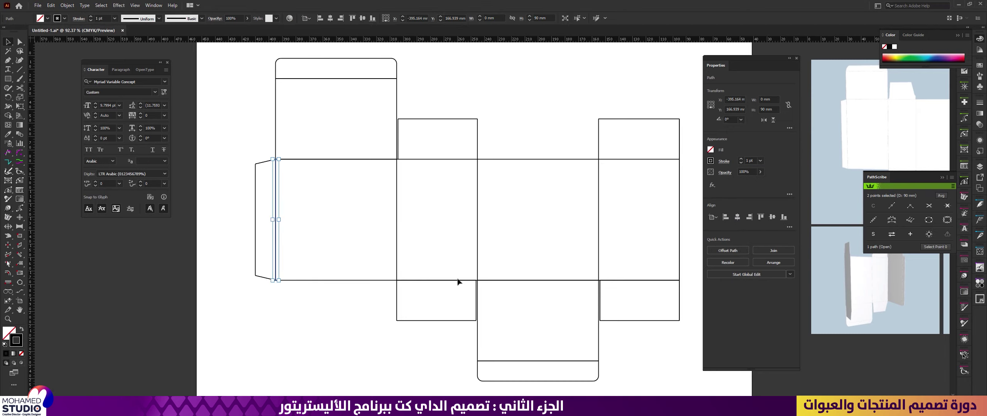
Step: Pull aside and delete the duplicate edges along the bottoms of the second, third and fourth panels
drag(459, 280, 459, 269)
key(Delete)
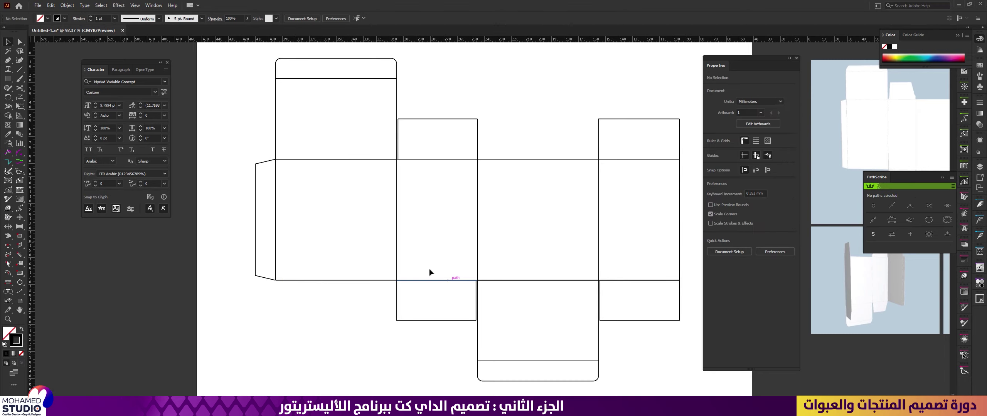
drag(575, 281, 575, 268)
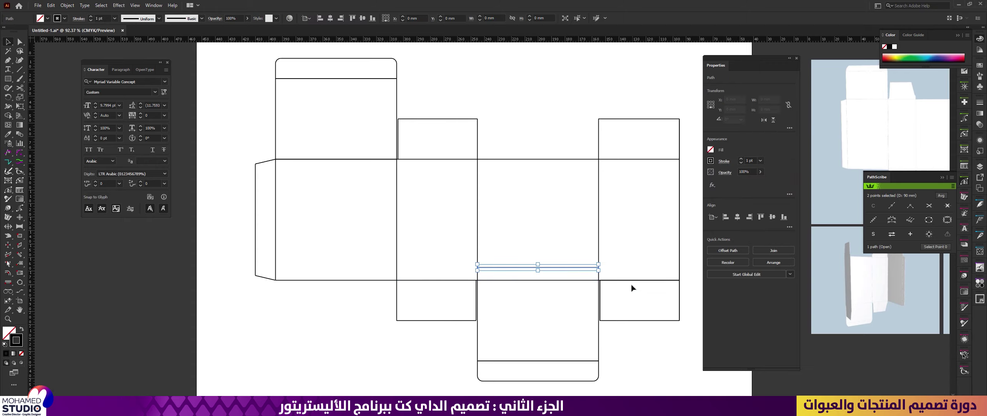
key(Delete)
drag(630, 281, 645, 268)
key(Delete)
Step: Extend the 59 mm edge along the rightmost panel's bottom to about 60 mm so it reaches the neighbouring vertical fold
drag(594, 303, 522, 301)
drag(546, 275, 594, 273)
click(536, 279)
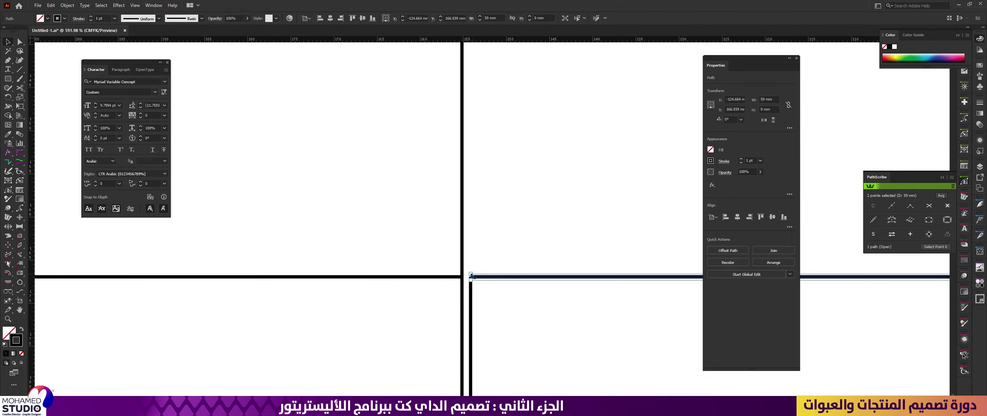
drag(478, 277, 584, 257)
drag(461, 273, 551, 251)
drag(453, 288, 382, 288)
drag(563, 224, 323, 274)
drag(474, 245, 356, 264)
Step: Examine whether the second panel's bottom edge meets the adjoining vertical fold lines
drag(301, 247, 518, 288)
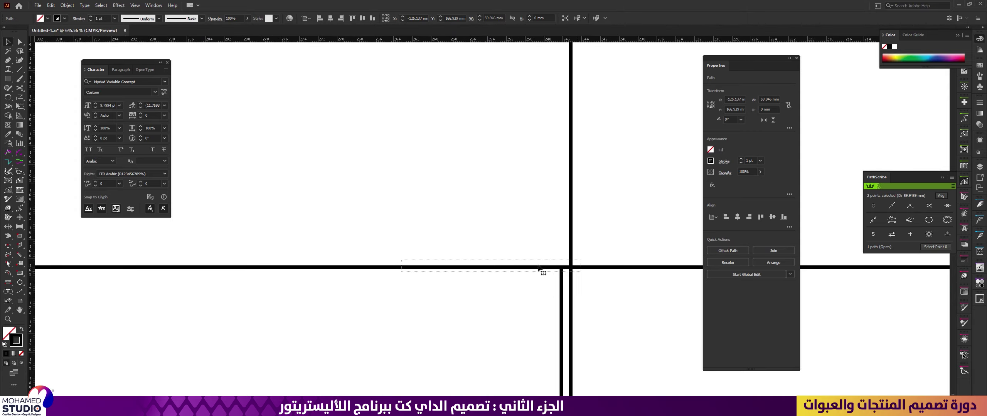
click(286, 267)
drag(366, 225, 245, 269)
mouse_move(267, 276)
mouse_down()
mouse_move(341, 291)
mouse_move(381, 313)
mouse_up()
click(305, 302)
drag(438, 192, 342, 341)
drag(485, 214, 384, 227)
drag(493, 121, 447, 200)
click(529, 181)
click(550, 165)
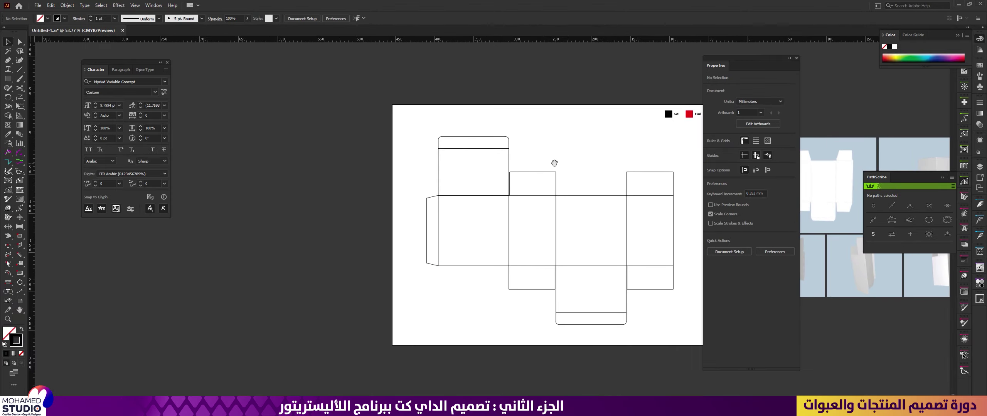
Step: Delete the duplicate crease line of the upper tuck flap and select the remaining one
scroll(522, 165, up, 4)
drag(414, 165, 406, 180)
key(Delete)
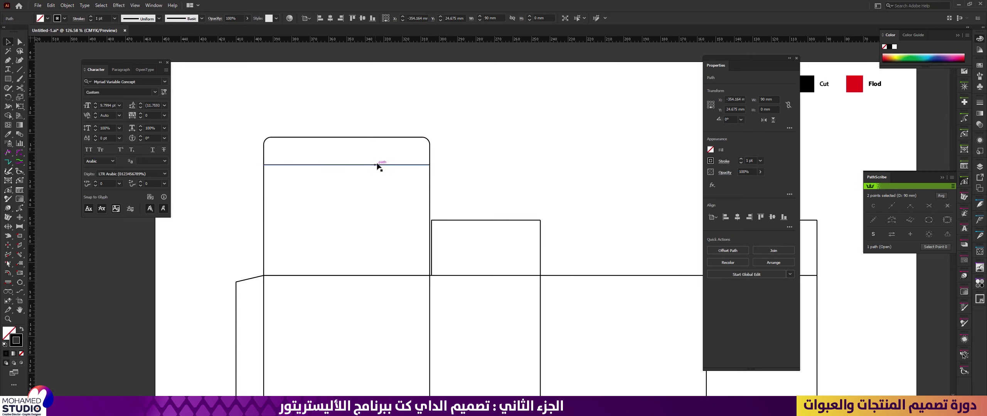
click(379, 165)
Step: Delete the duplicate crease line of the lower tuck flap, then test-move the remaining line, undo that move and deselect
drag(513, 339, 425, 184)
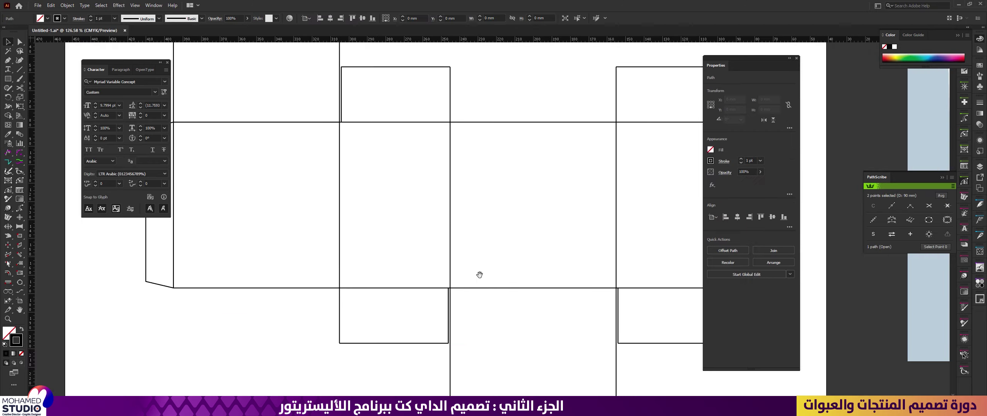
drag(478, 273, 405, 178)
drag(467, 303, 469, 286)
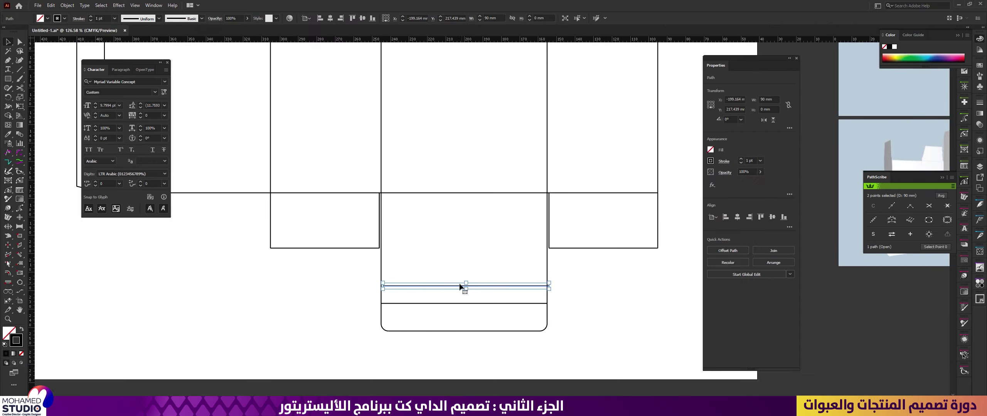
key(Delete)
drag(514, 303, 516, 293)
key(ctrl+z)
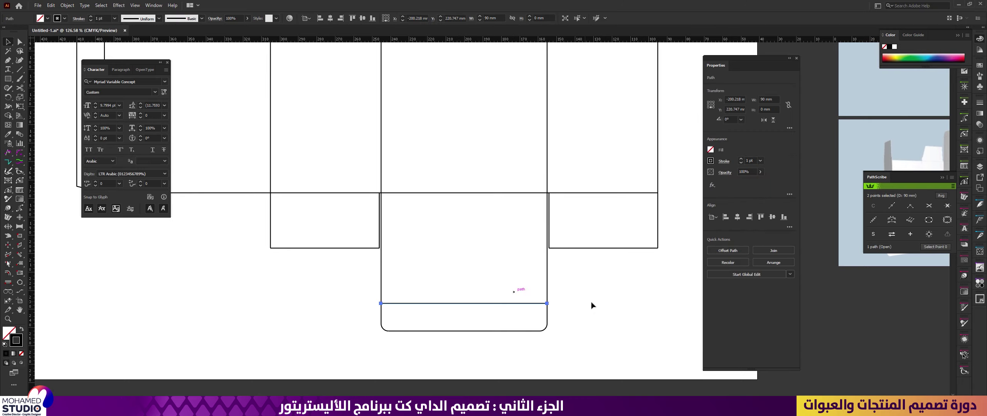
drag(595, 230, 513, 233)
drag(577, 196, 558, 218)
click(554, 186)
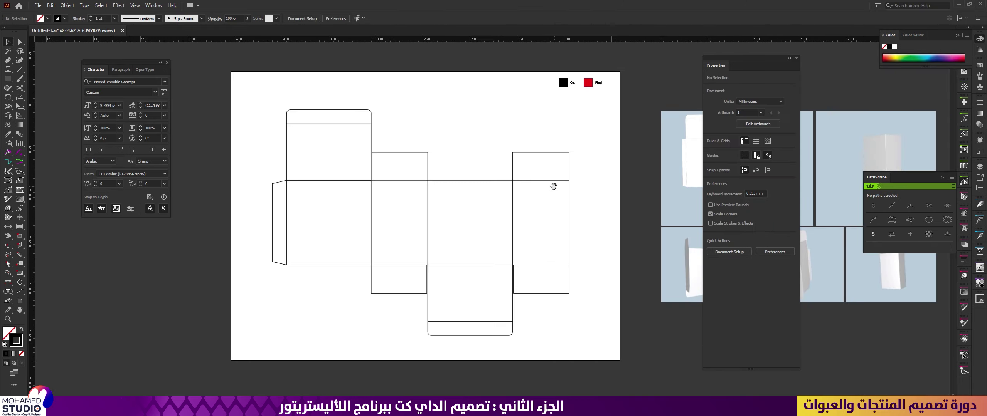
Step: Colour the horizontal fold lines between panels and flaps, including both tuck-flap creases, red by sampling the Flod swatch with the Eyedropper
drag(559, 169, 542, 195)
shift+drag(550, 249, 534, 273)
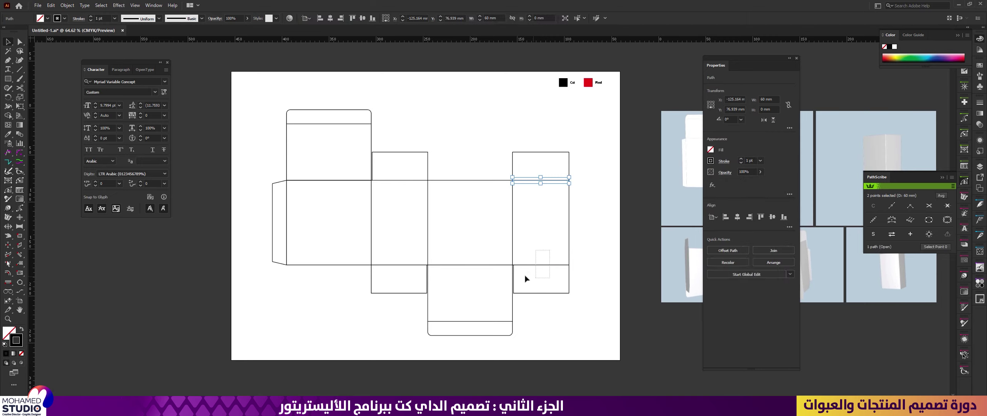
shift+drag(475, 249, 455, 276)
shift+drag(397, 242, 386, 281)
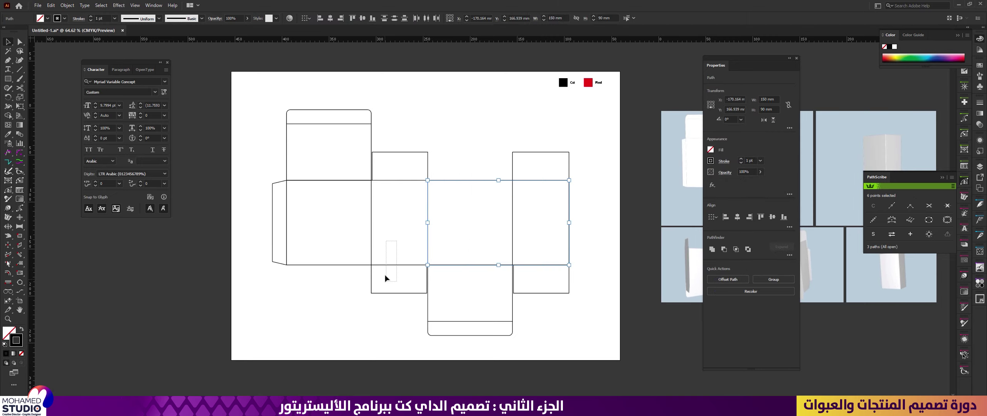
shift+drag(414, 173, 391, 206)
shift+drag(343, 166, 319, 203)
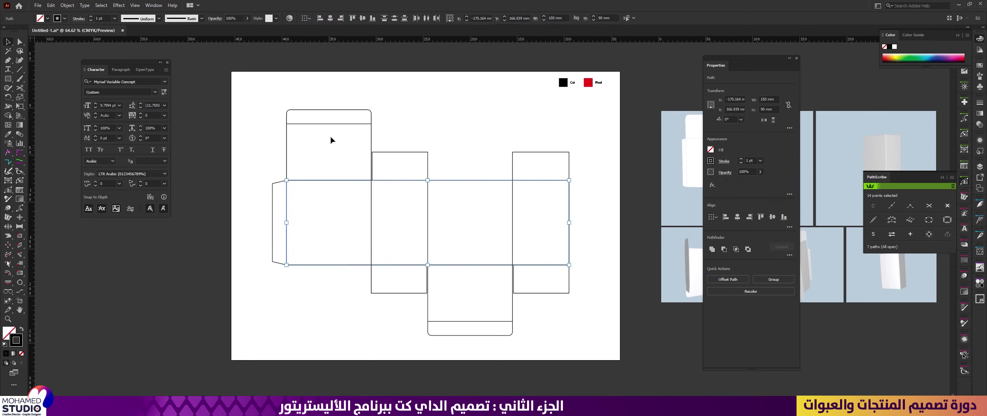
shift+click(336, 125)
shift+click(460, 321)
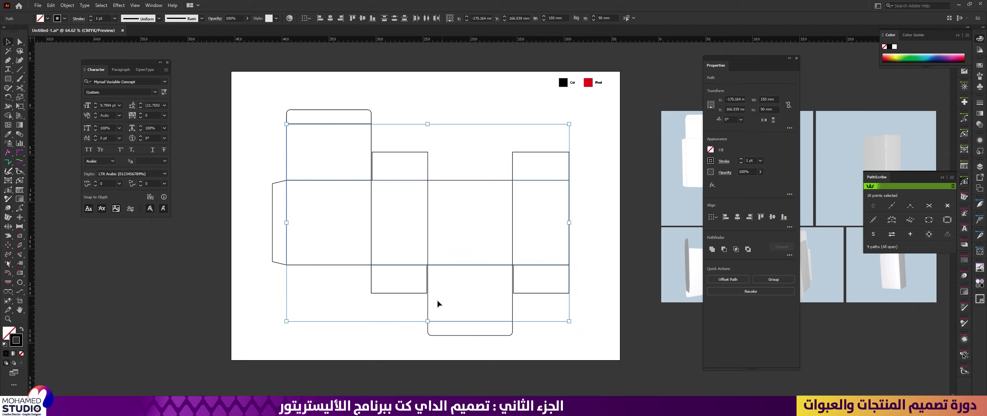
click(8, 135)
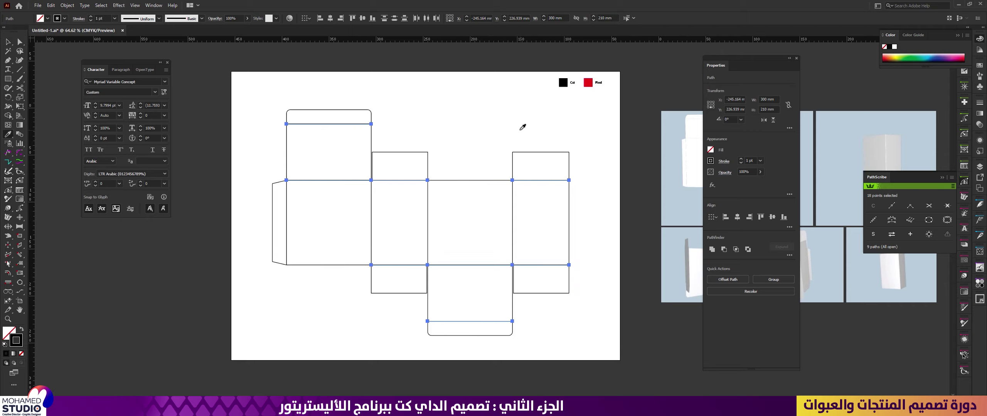
click(588, 82)
key(v)
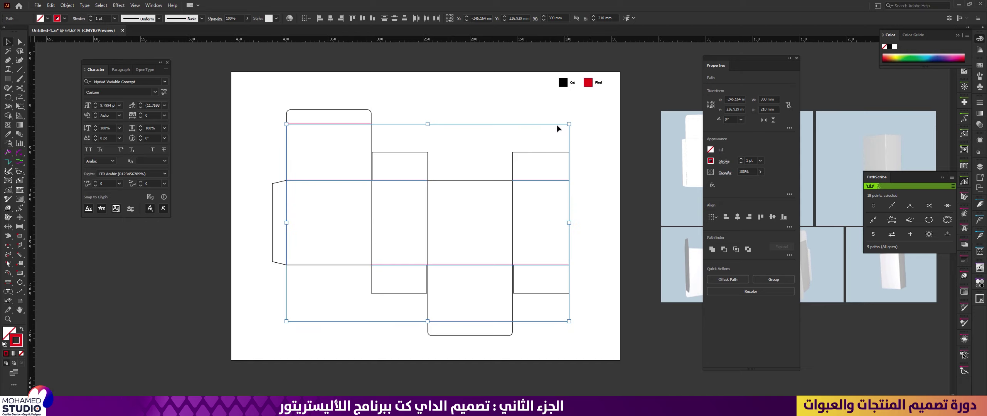
click(490, 103)
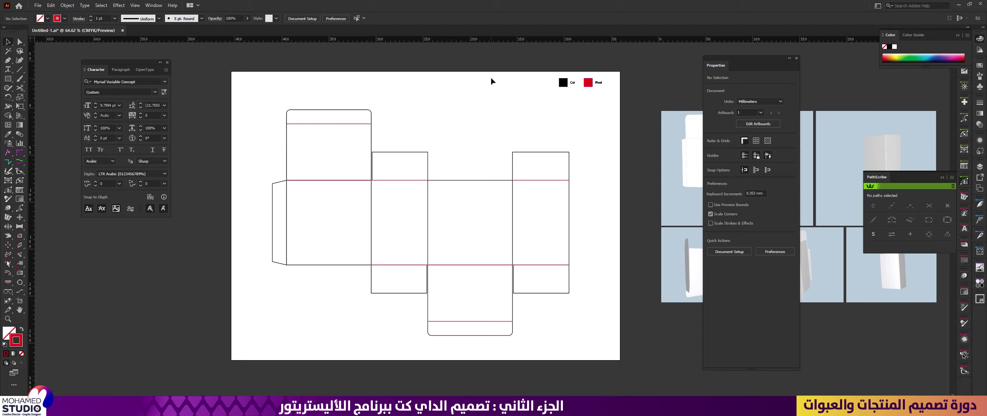
Step: Colour the four vertical fold lines between the glue flap and panels red by sampling the Flod swatch, and deselect
drag(529, 205, 283, 231)
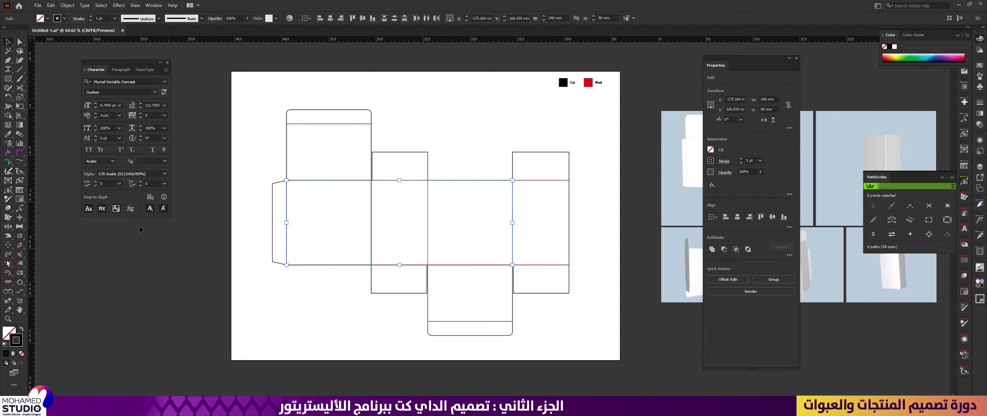
click(8, 136)
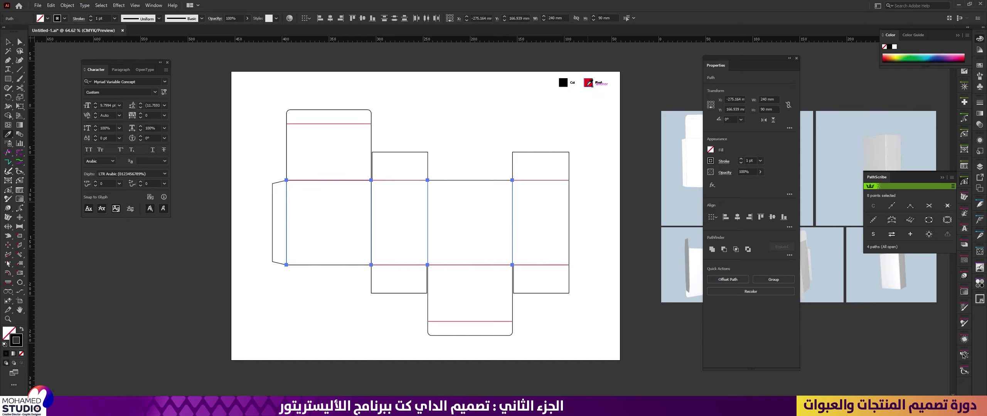
click(587, 83)
click(8, 42)
click(534, 121)
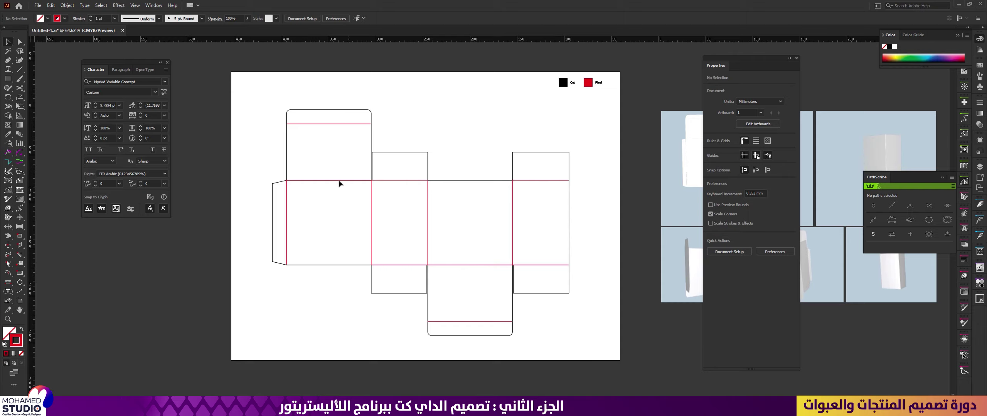
Step: Draw a 60 × 150 mm rectangle over the rightmost panel and its two flaps, and fill it dark blue
click(13, 78)
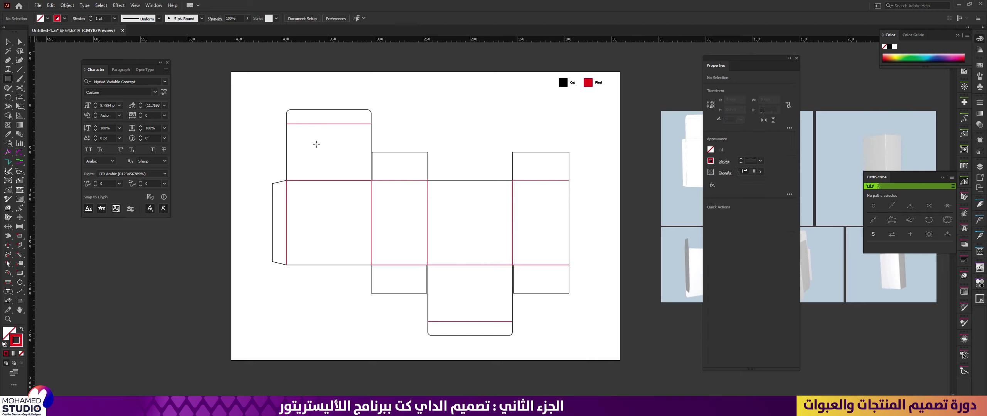
mouse_move(537, 205)
mouse_down()
mouse_move(597, 186)
mouse_move(560, 202)
mouse_move(526, 196)
mouse_up()
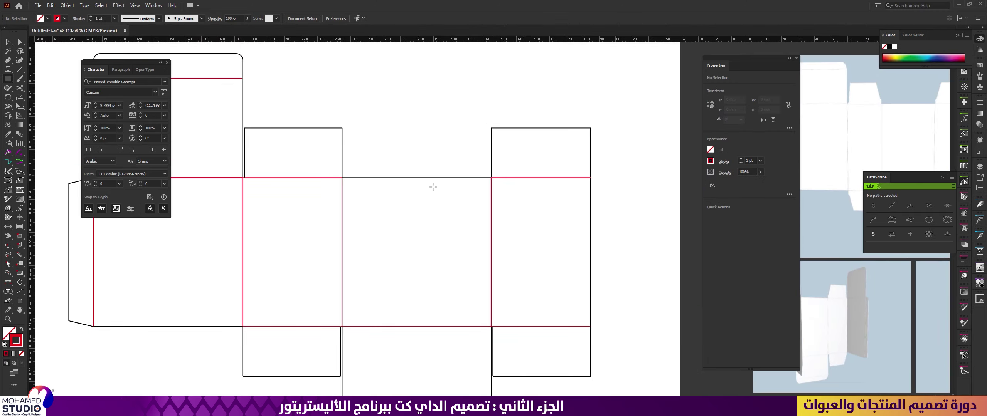
drag(491, 128, 590, 376)
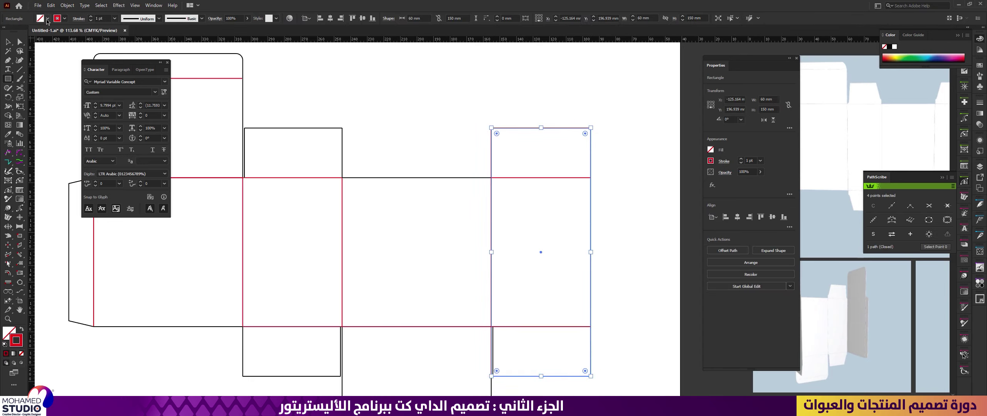
click(48, 18)
click(33, 33)
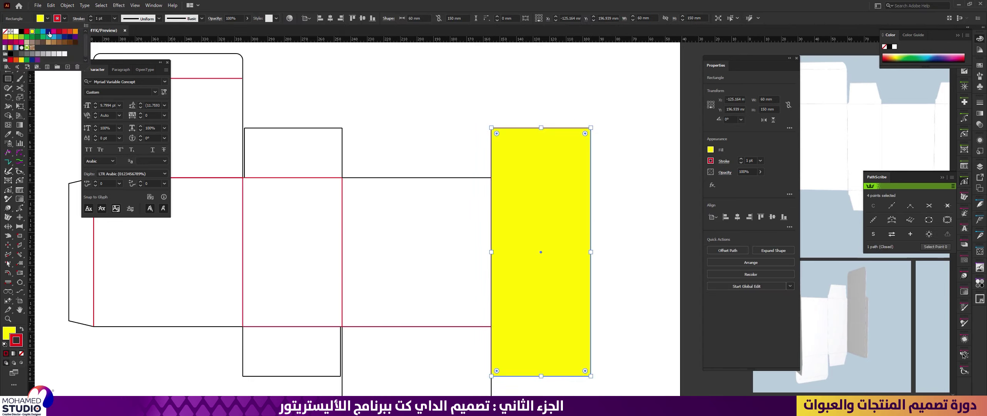
click(48, 32)
click(215, 3)
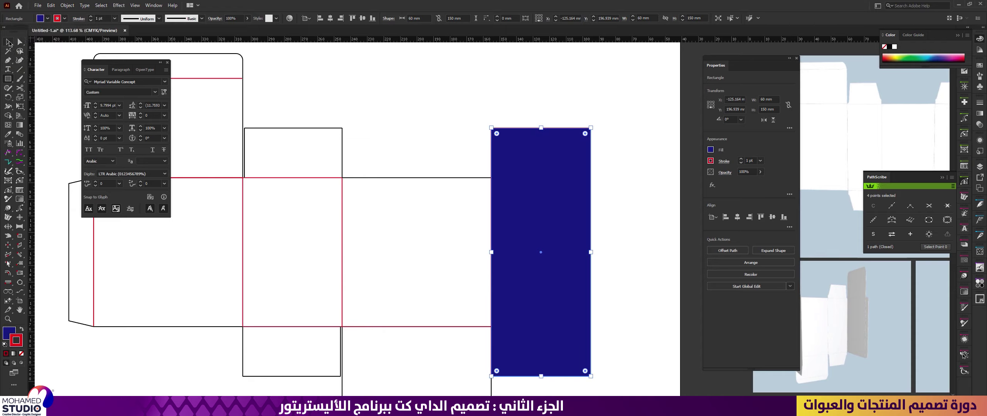
Step: Draw a second rectangle about 60.5 × 150 mm over the dark blue one and fill it yellow
click(594, 256)
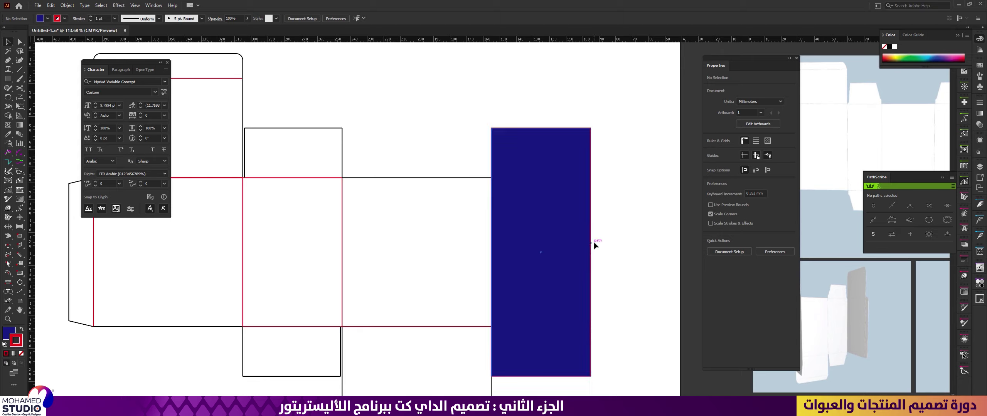
key(m)
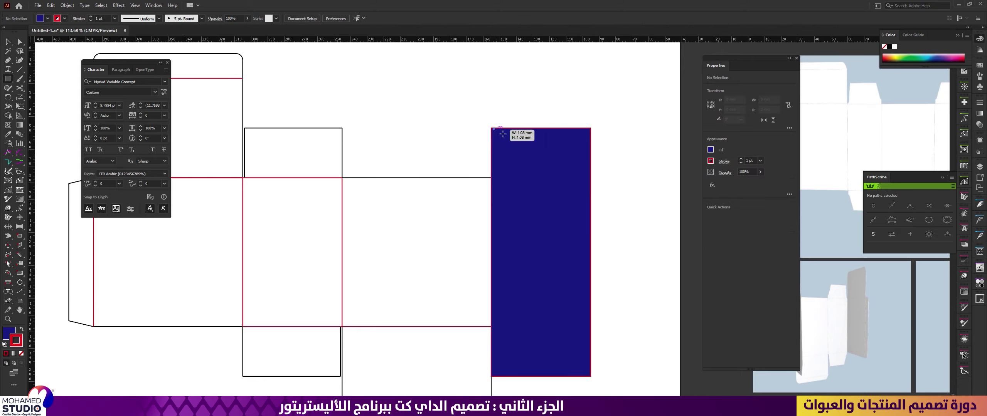
drag(492, 129, 593, 377)
click(47, 18)
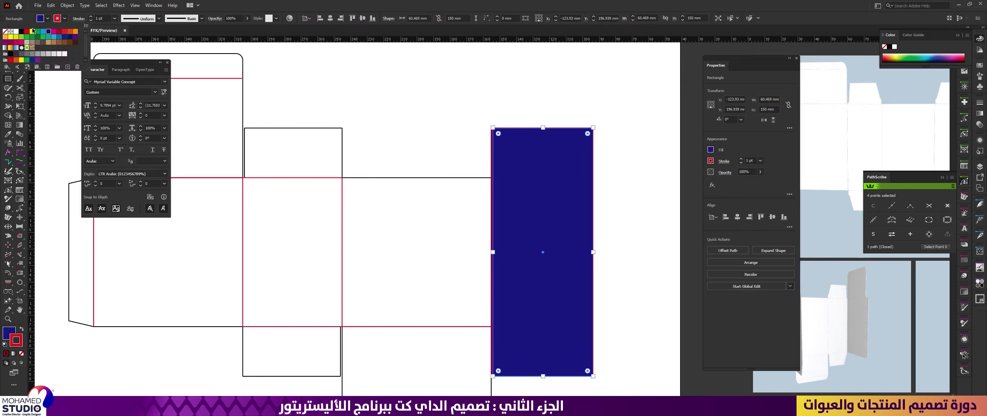
click(33, 31)
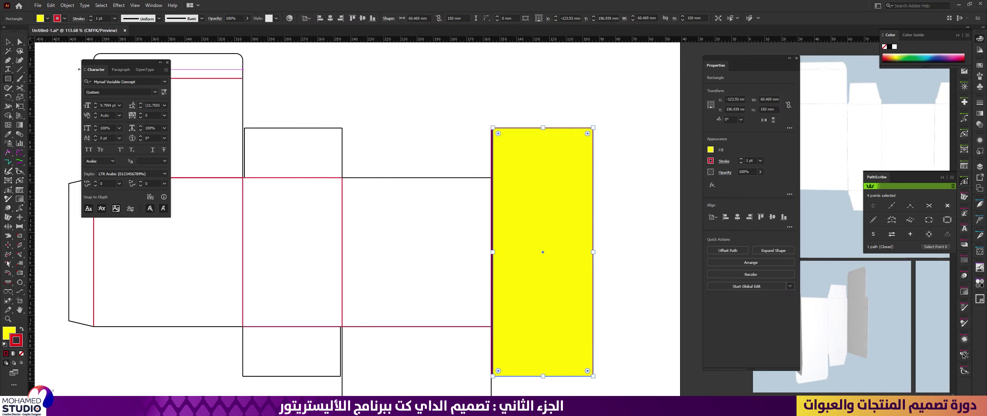
Step: Send the yellow rectangle to the back, behind the dark blue one, and deselect it
key(v)
right_click(553, 190)
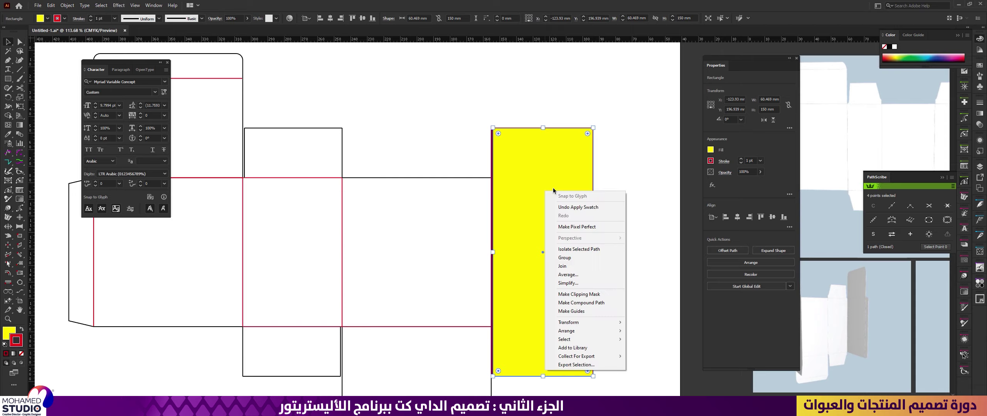
mouse_move(601, 330)
click(642, 356)
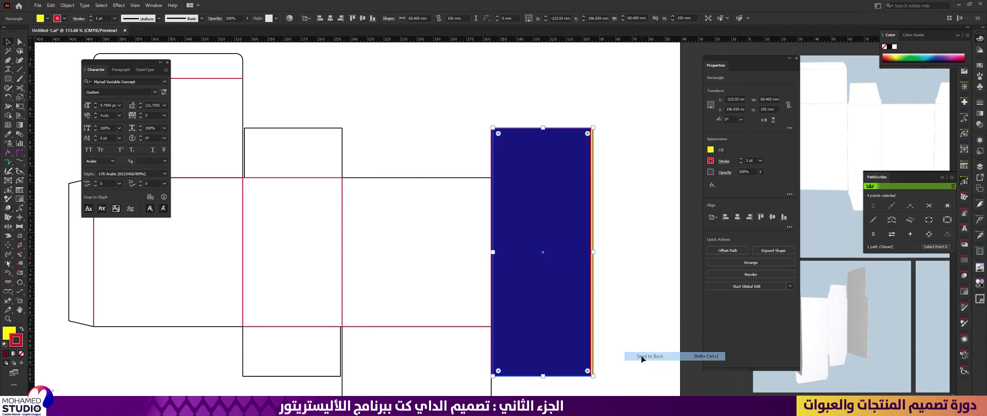
click(635, 331)
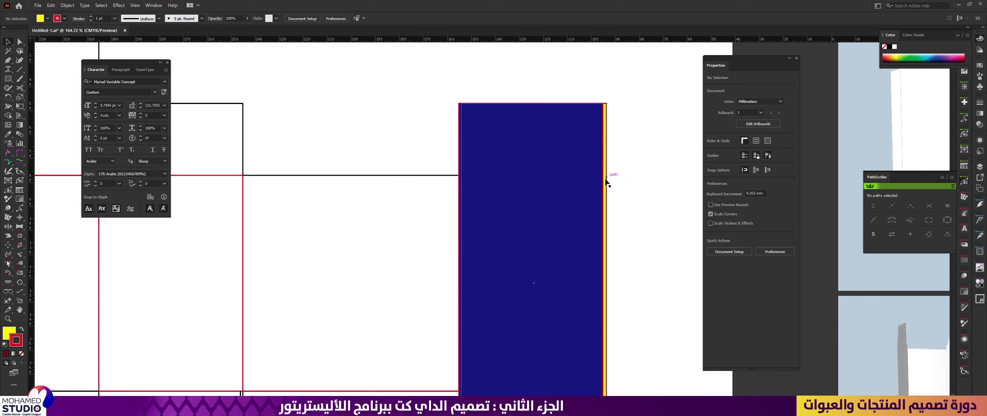
Step: Remove the stroke from the yellow rectangle
click(606, 178)
click(64, 18)
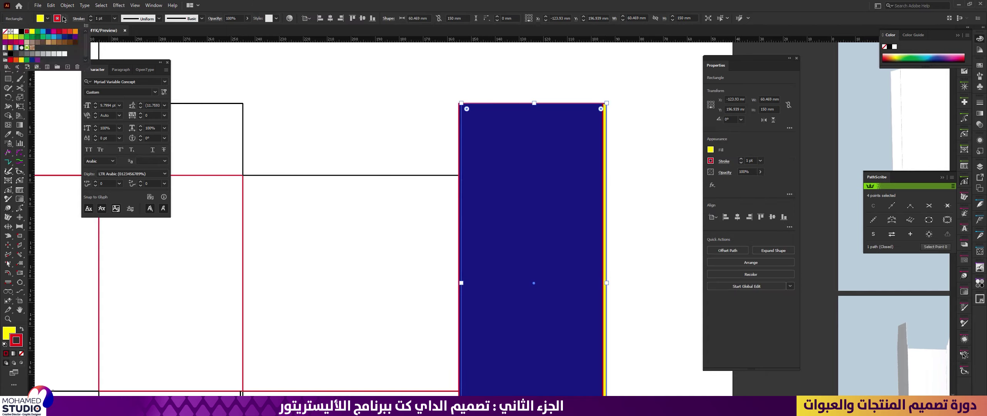
click(5, 32)
click(654, 225)
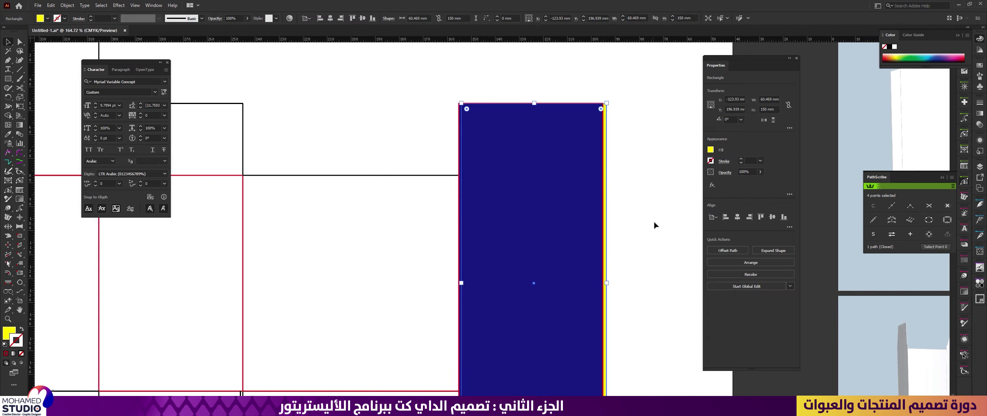
Step: Examine how the yellow rectangle extends past the dark blue rectangle's outer edge, selecting each in turn
drag(610, 276, 620, 238)
scroll(620, 239, down, 1)
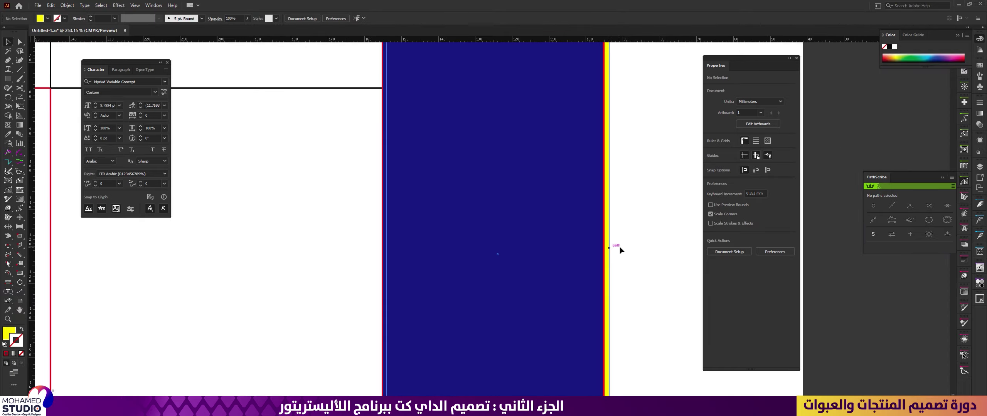
click(608, 252)
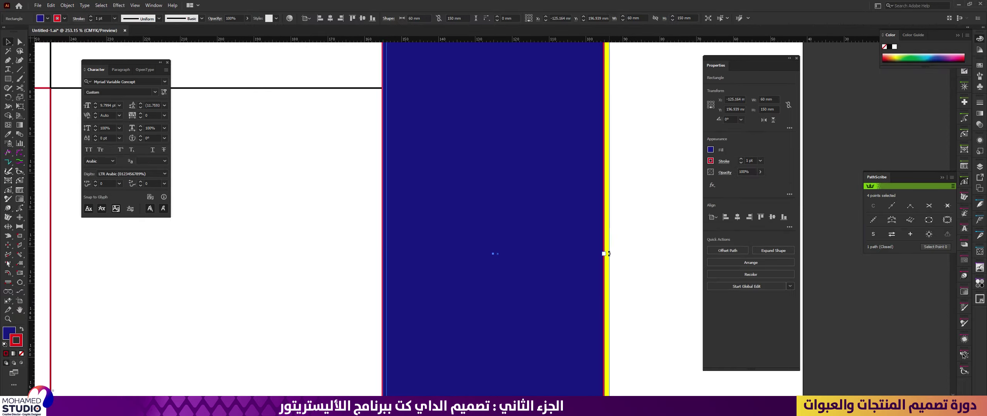
click(609, 271)
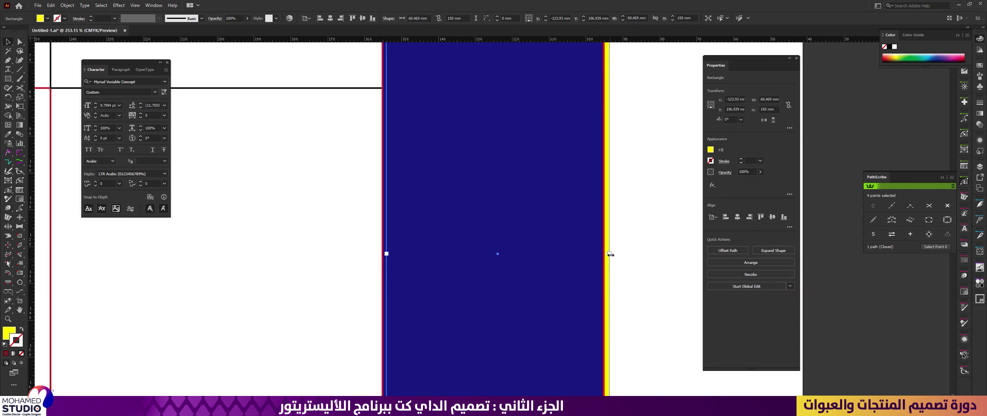
drag(609, 253, 610, 254)
scroll(626, 242, down, 5)
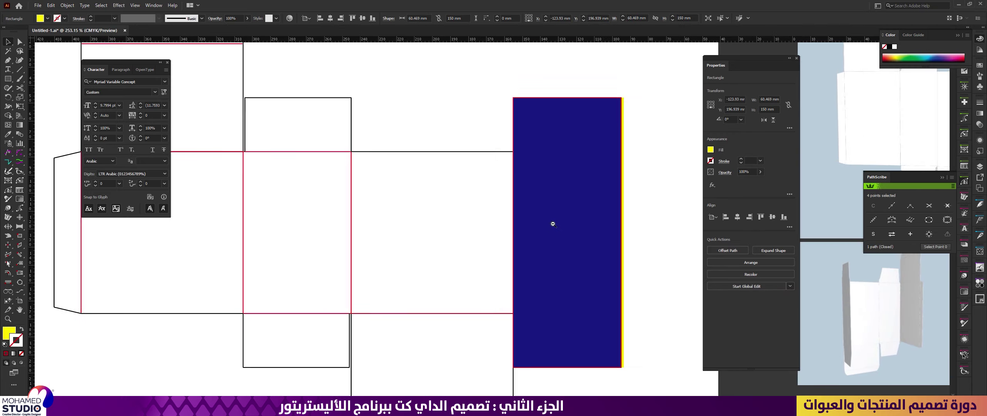
drag(556, 255, 584, 253)
key(ctrl+z)
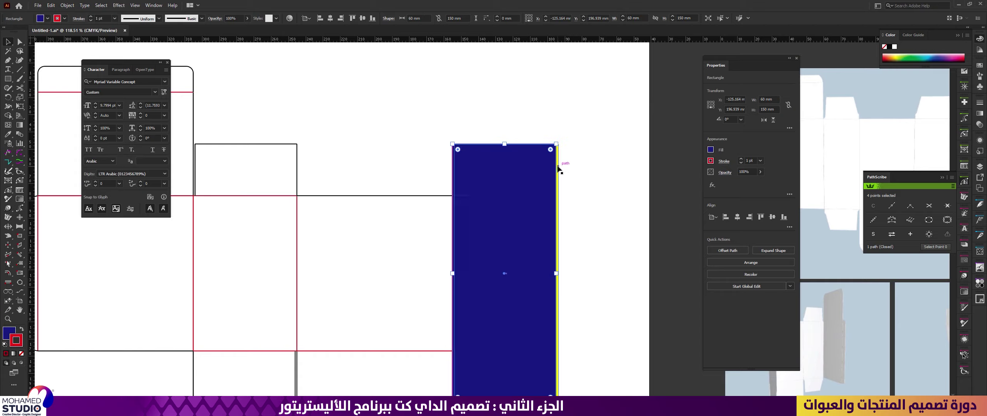
Step: Delete the yellow rectangle and select the dark blue one
click(558, 167)
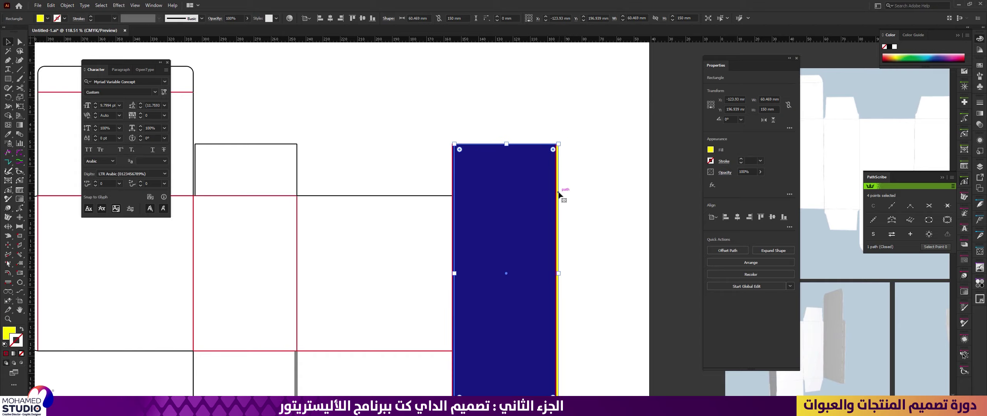
key(Delete)
click(549, 230)
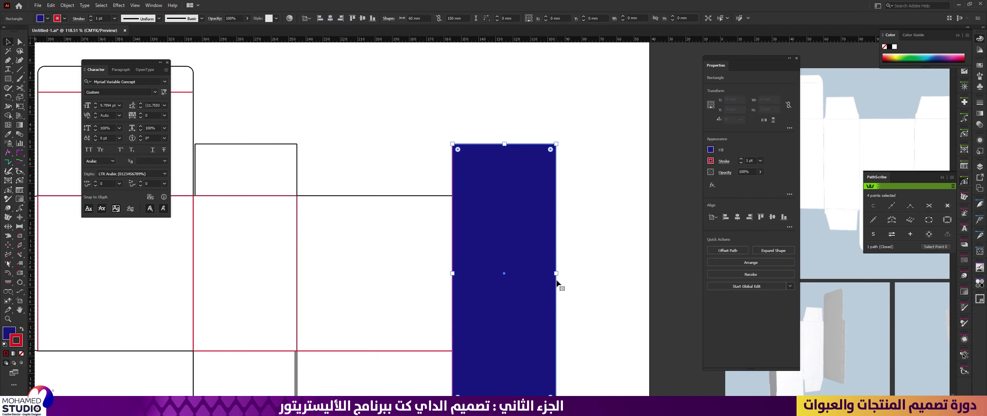
Step: Widen the dark blue rectangle past the panel's outer edge to about 63 mm, then deselect it
scroll(539, 250, down, 3)
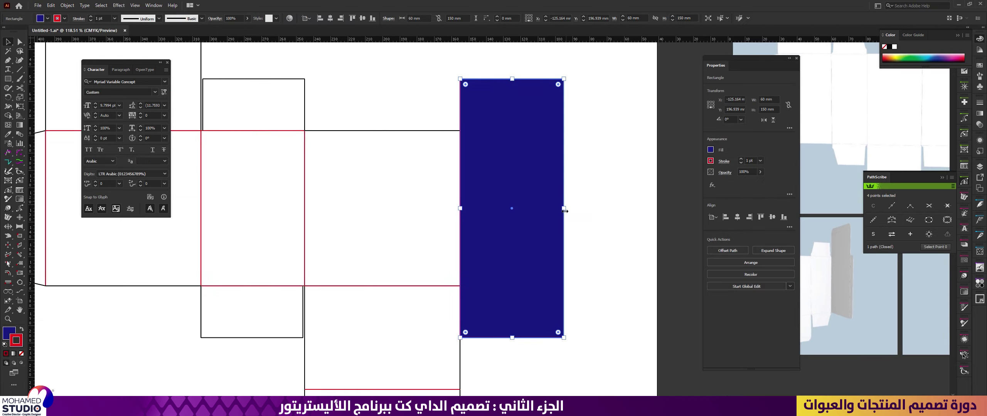
drag(565, 212, 573, 213)
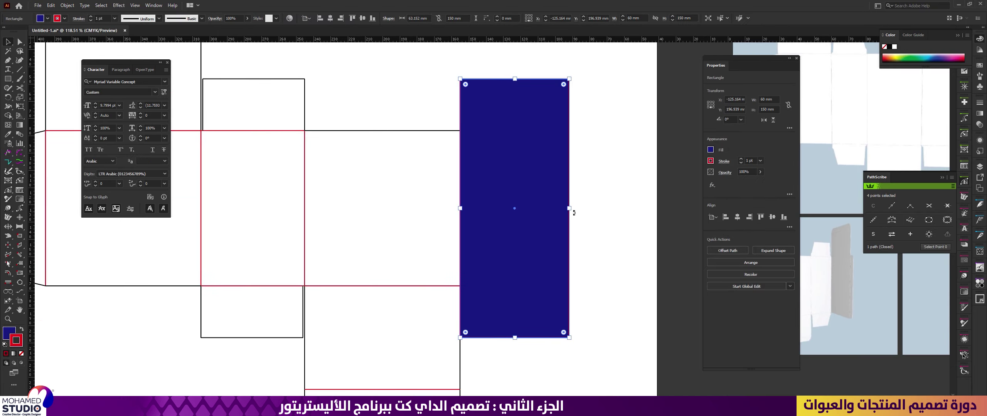
click(574, 214)
Step: Delete the dark blue rectangle from the rightmost panel and its flaps
click(551, 250)
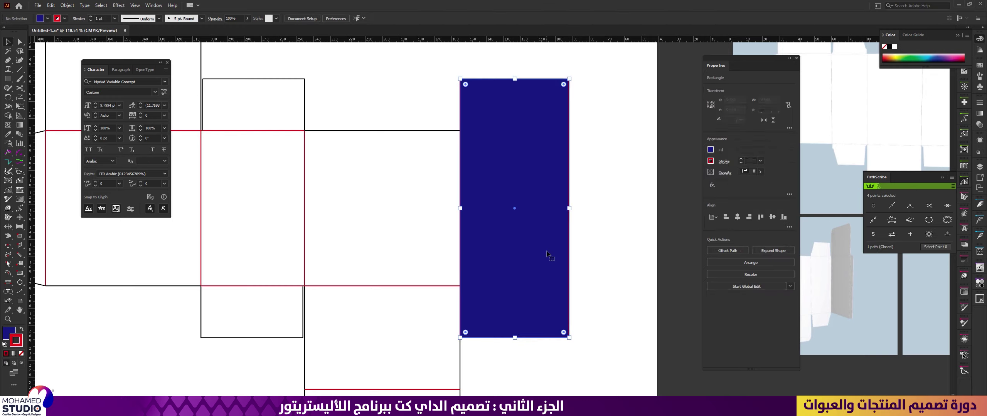
key(Delete)
drag(607, 183, 512, 178)
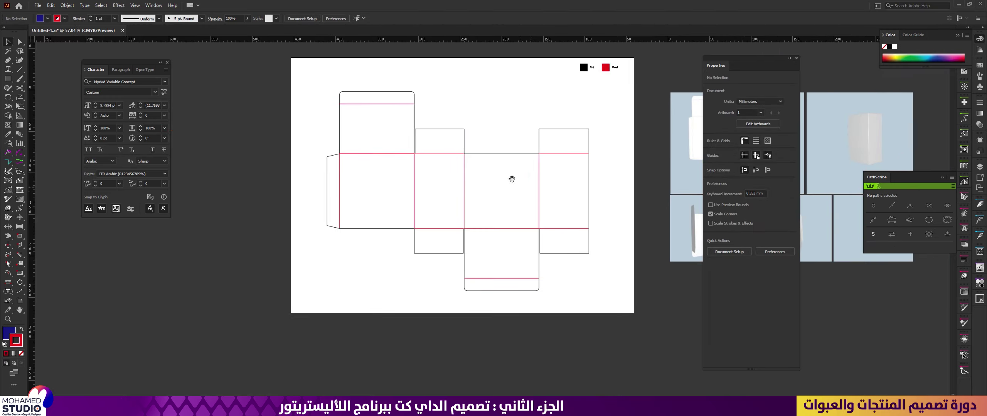
drag(515, 147, 527, 229)
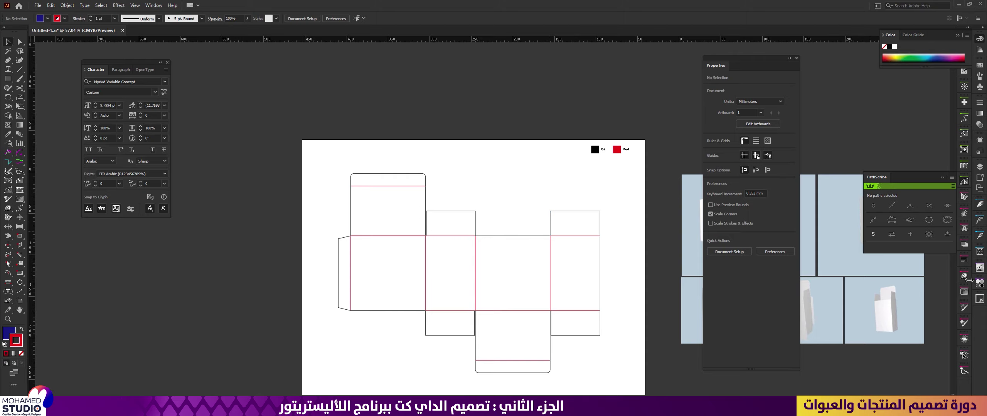
Step: Rename the Layer 1 layer as Diecut
click(981, 168)
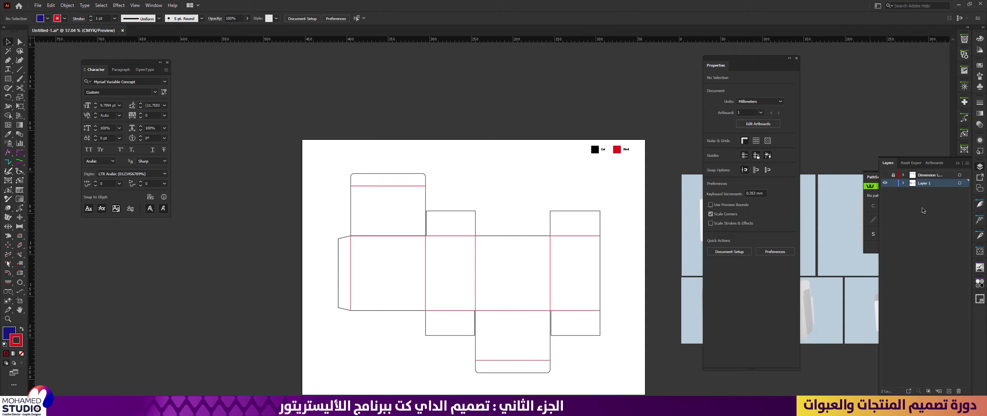
drag(549, 185, 484, 151)
double_click(924, 183)
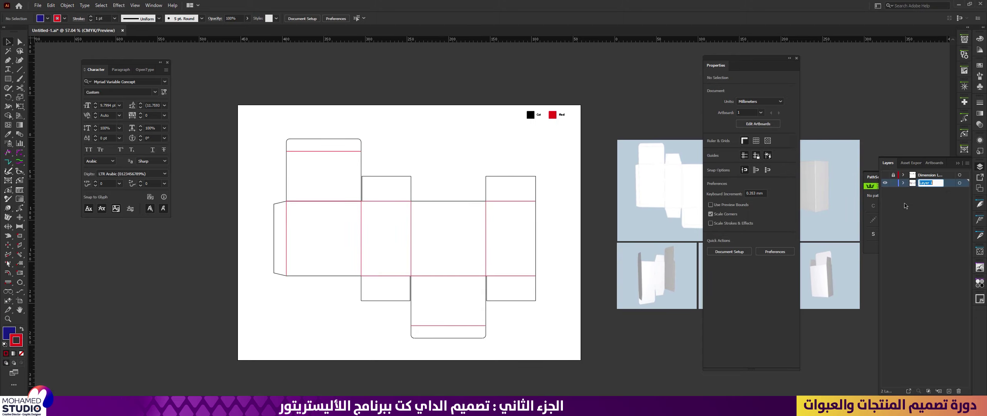
text(Diecut)
key(Return)
Step: Create two sublayers inside the Diecut layer and expand its contents
click(903, 183)
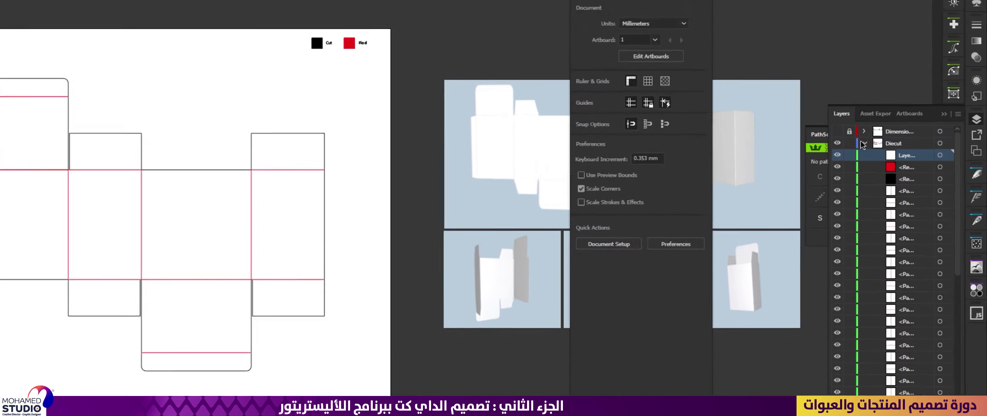
click(862, 143)
click(880, 131)
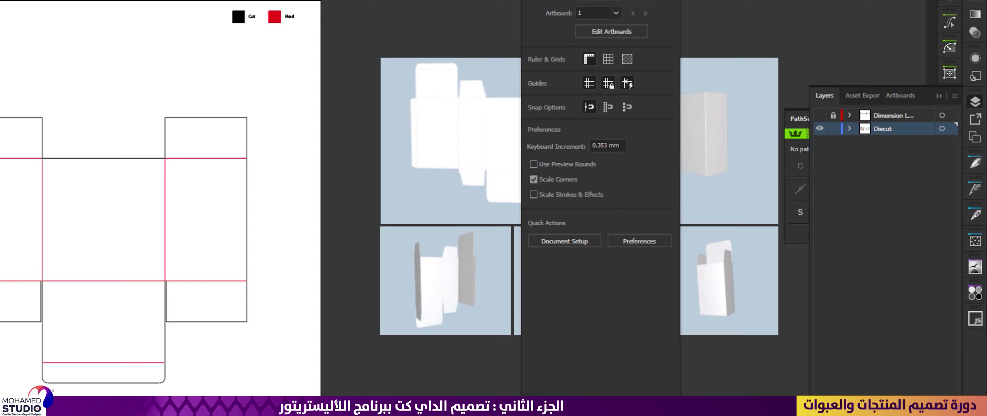
click(849, 129)
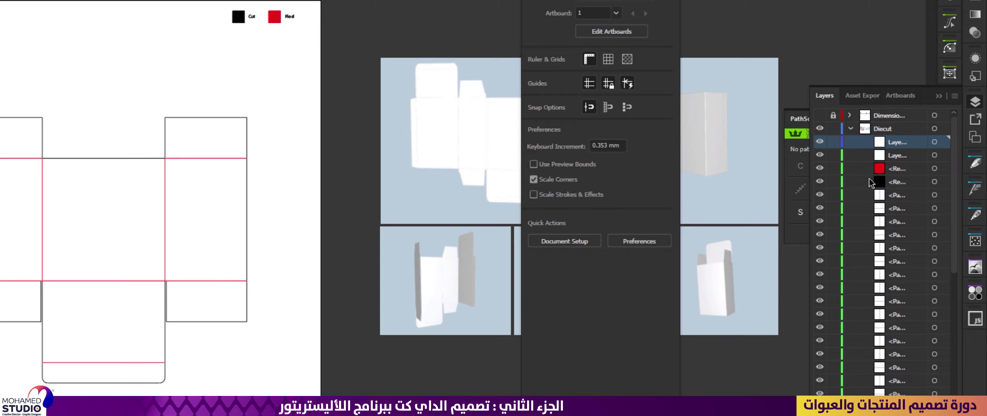
Step: Rename the two new sublayers of Diecut as Cut and Flod
double_click(897, 142)
text(Cut)
click(901, 156)
double_click(900, 155)
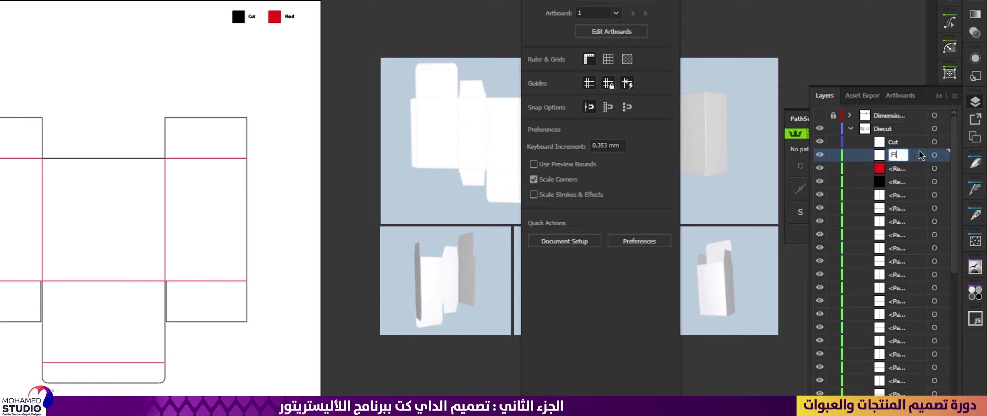
text(Flod)
key(Return)
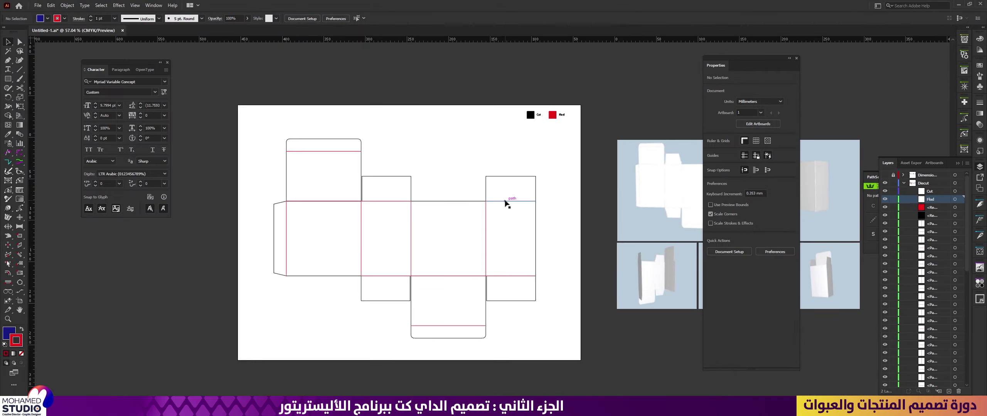
Step: Try to collect the fold lines with area selections across the panels, then clear the selection
drag(515, 192, 490, 238)
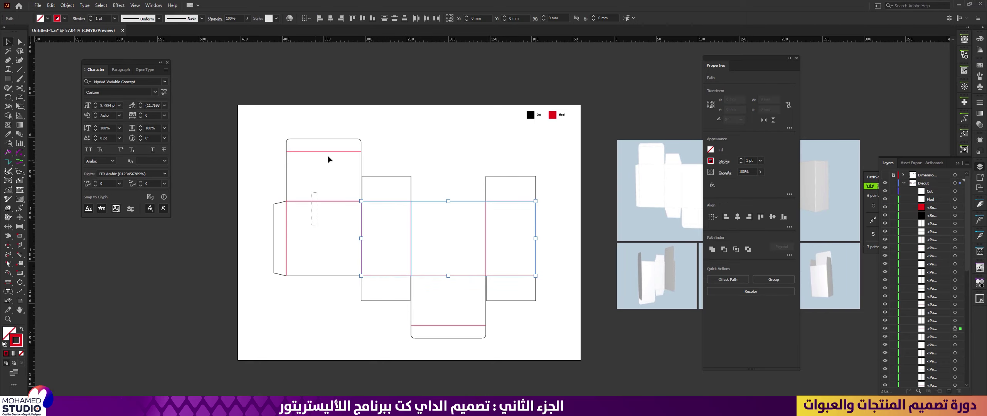
drag(328, 156, 424, 185)
key(ctrl+z)
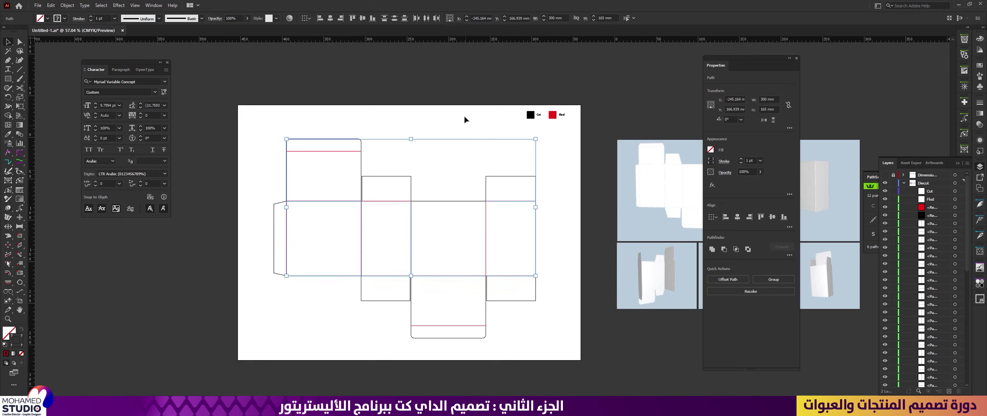
click(465, 120)
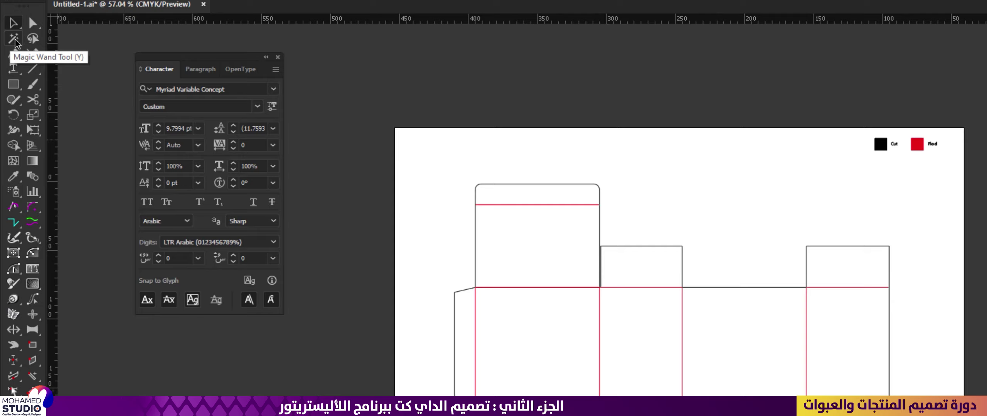
Step: Try to select the cut outline with the Magic Wand matching by fill colour
double_click(13, 40)
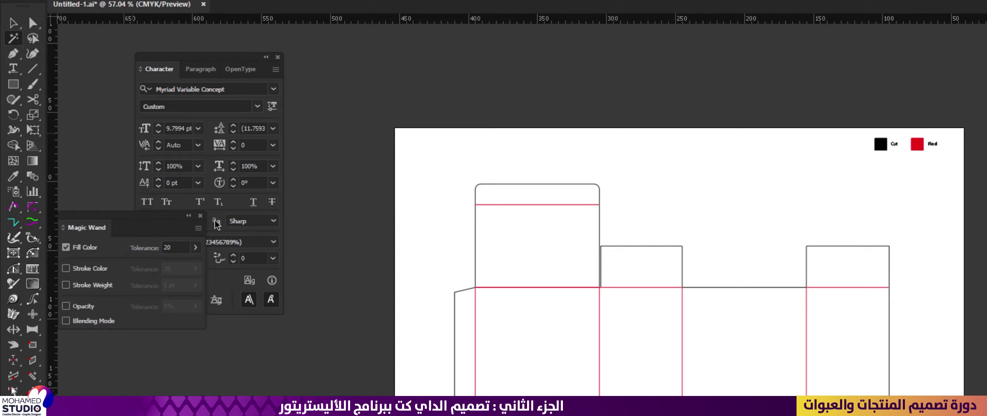
click(200, 216)
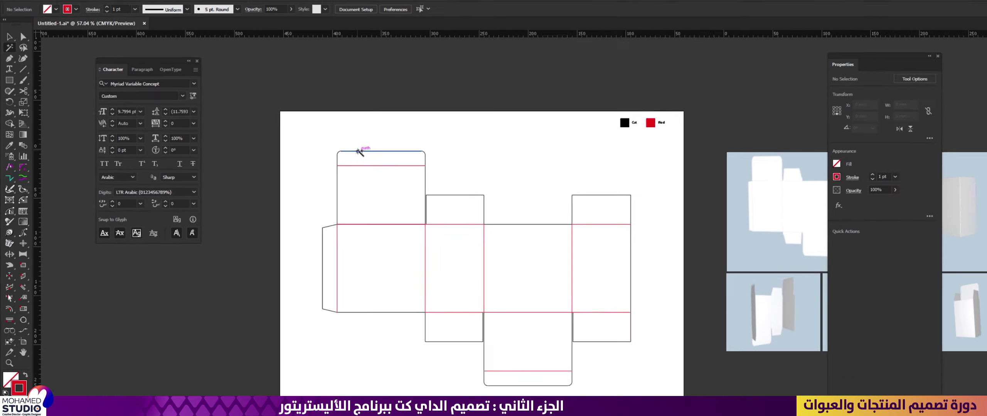
click(489, 182)
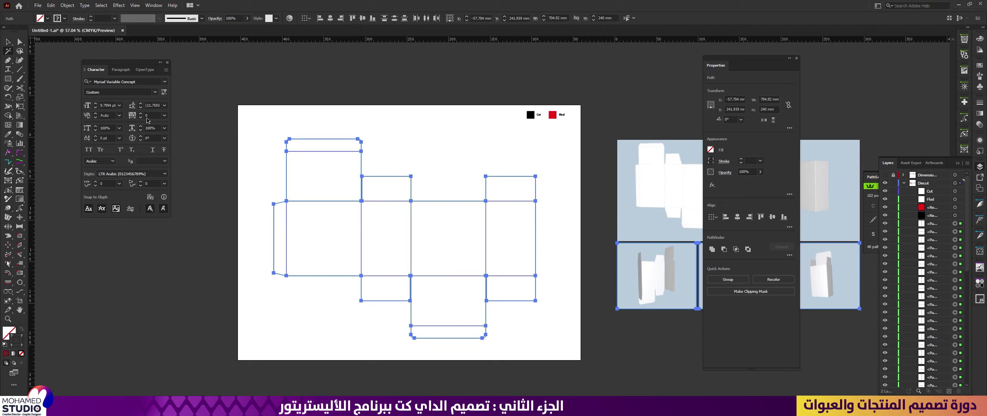
Step: Clear the selection and set the Magic Wand to match Stroke Color instead of Fill Color
double_click(8, 52)
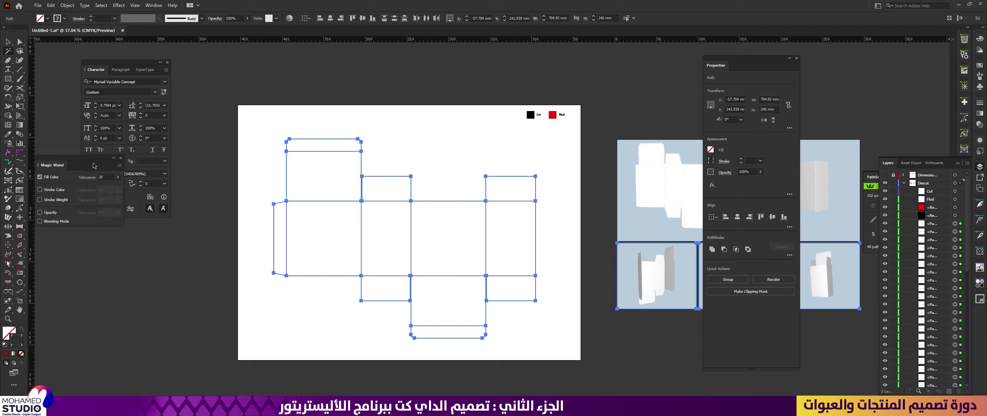
drag(85, 157, 176, 220)
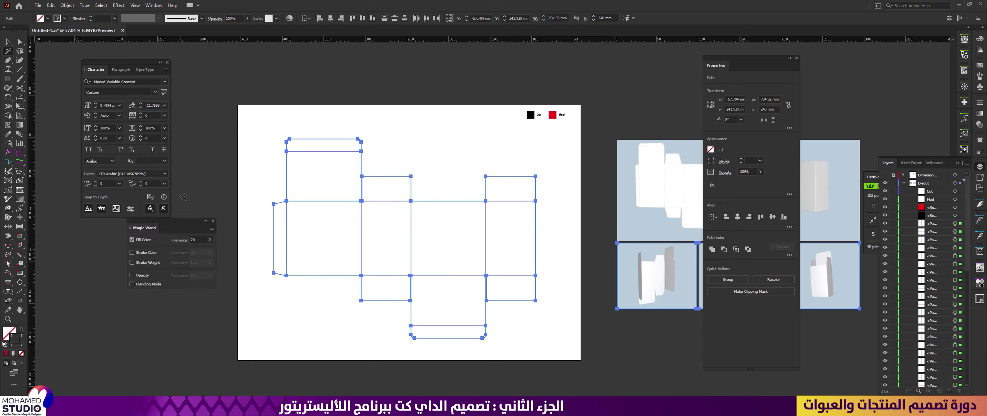
click(252, 176)
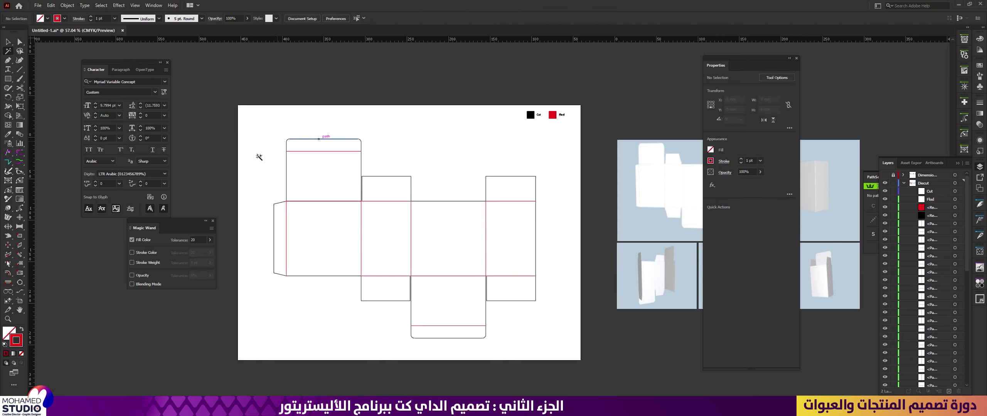
drag(180, 223, 464, 214)
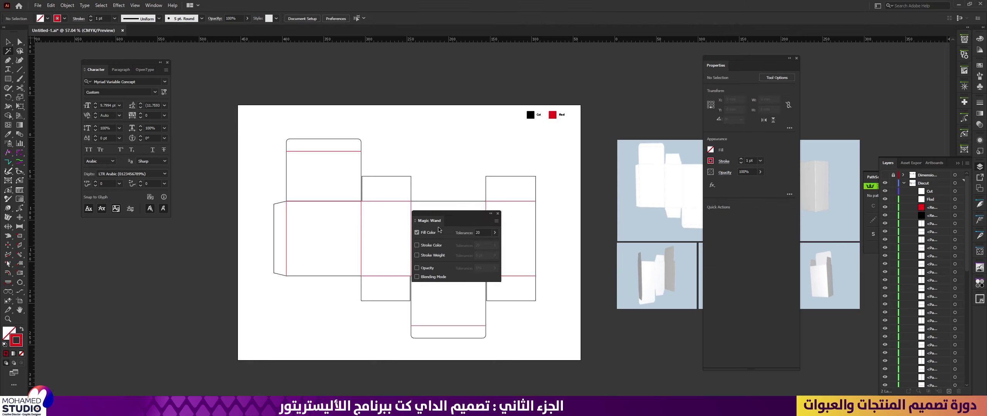
click(417, 233)
click(417, 245)
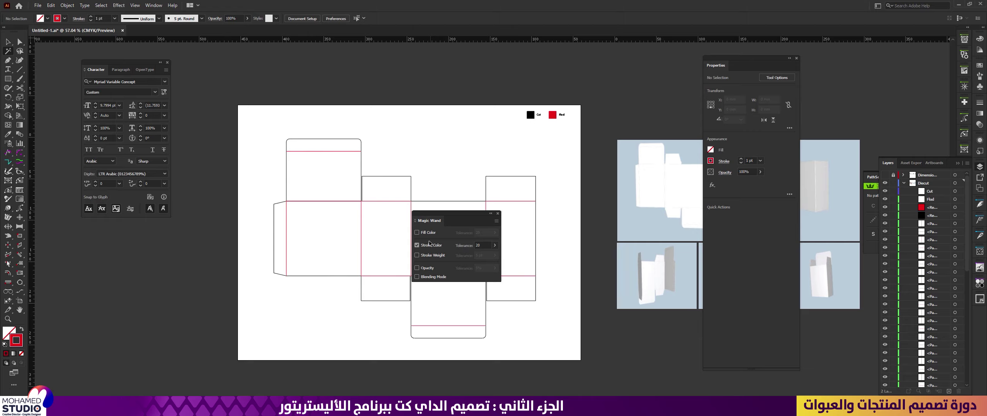
Step: Select all red fold lines by stroke colour, move them into the Flod sublayer, and check them by toggling its visibility
click(340, 201)
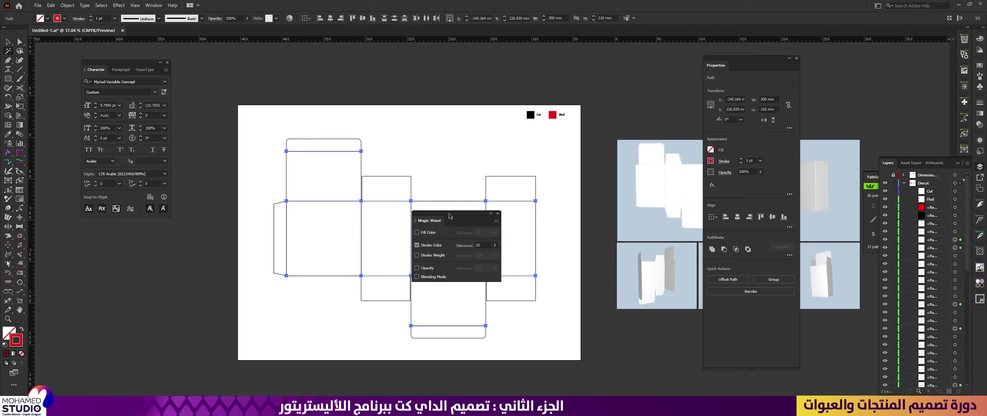
drag(458, 217, 179, 245)
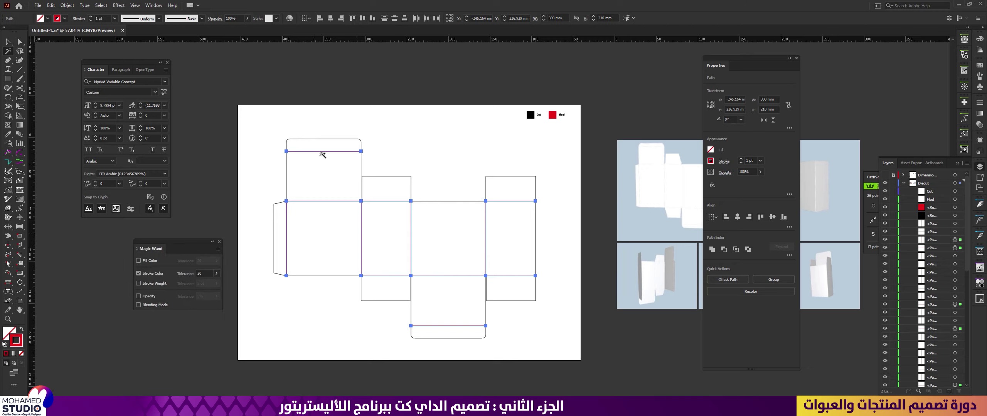
click(405, 226)
drag(960, 202, 959, 199)
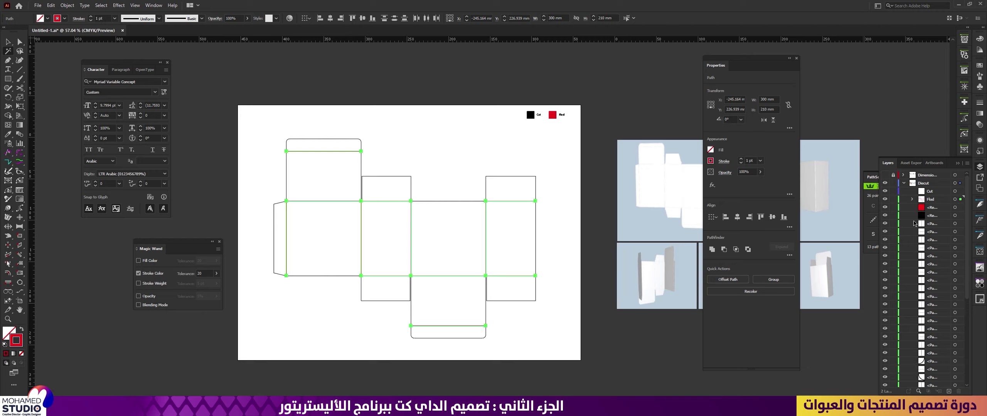
click(886, 200)
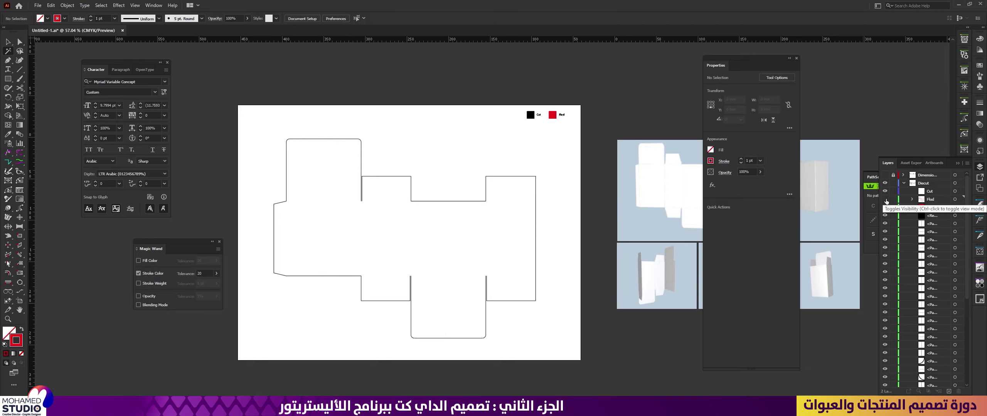
click(886, 200)
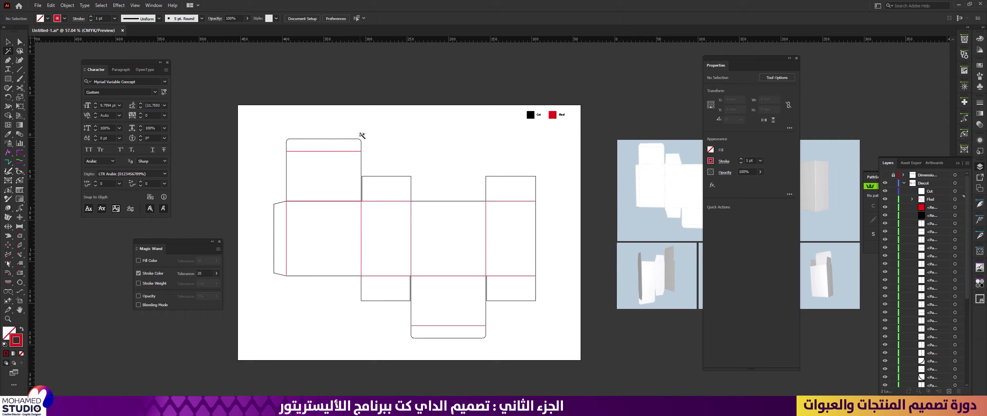
Step: Select all black cut lines by stroke colour, move them into the Cut sublayer, and check them by toggling its visibility
click(334, 140)
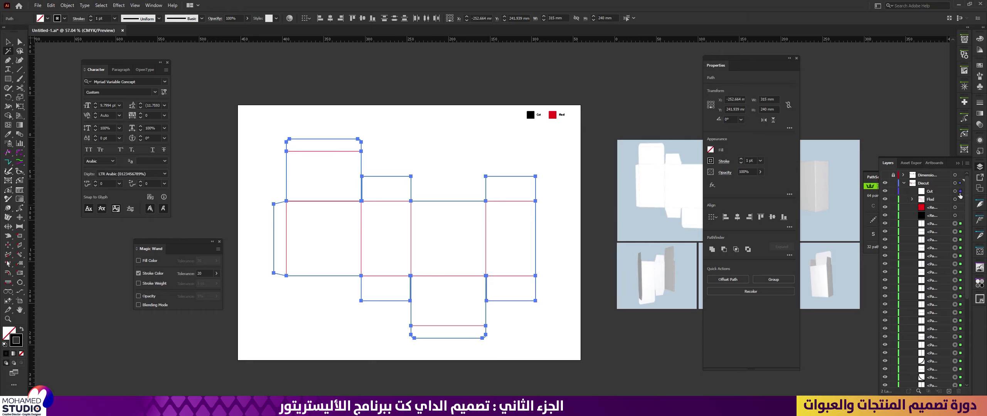
drag(959, 193, 960, 191)
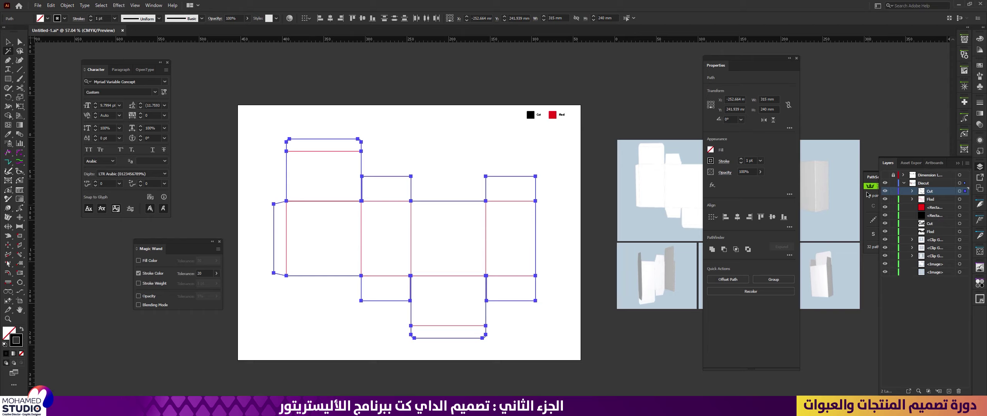
click(885, 191)
click(885, 192)
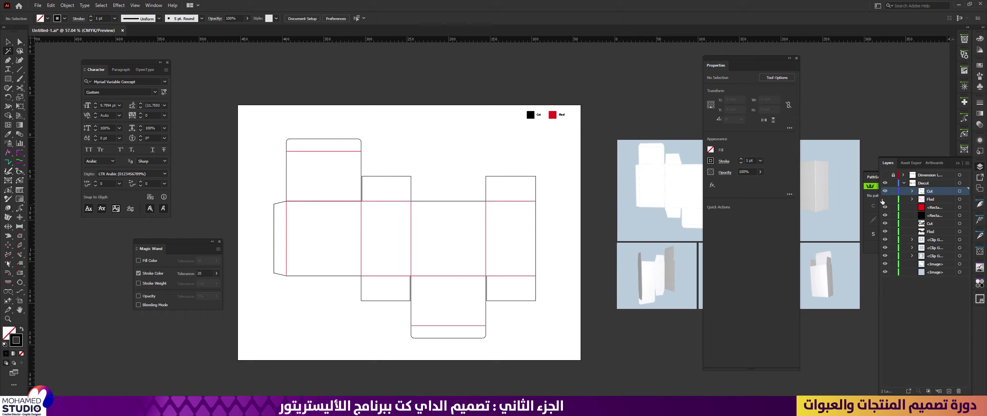
Step: Hide the Flod sublayer and join all the cut lines into one path
click(885, 199)
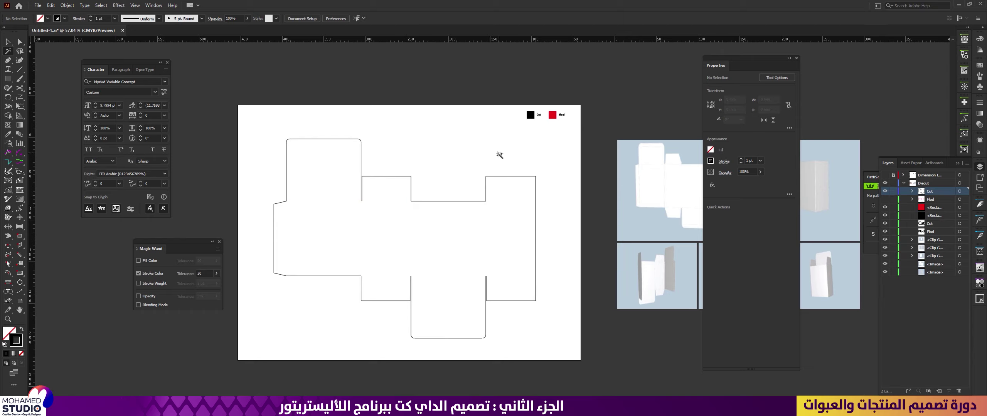
click(11, 44)
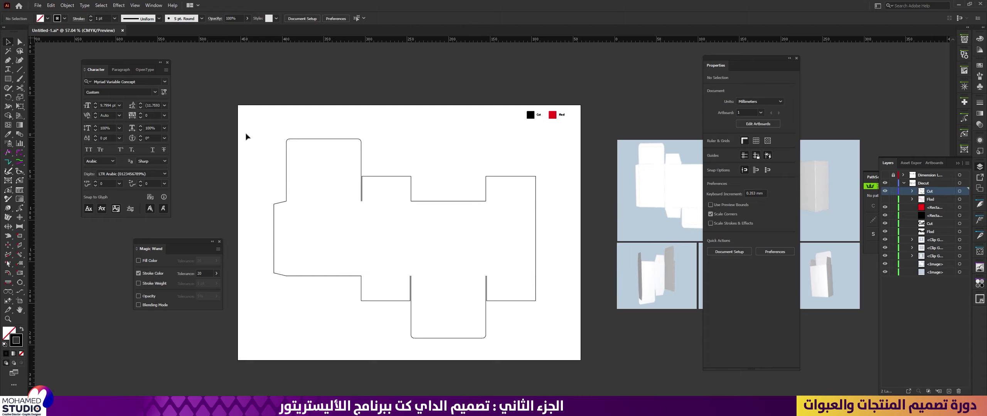
drag(246, 137, 541, 348)
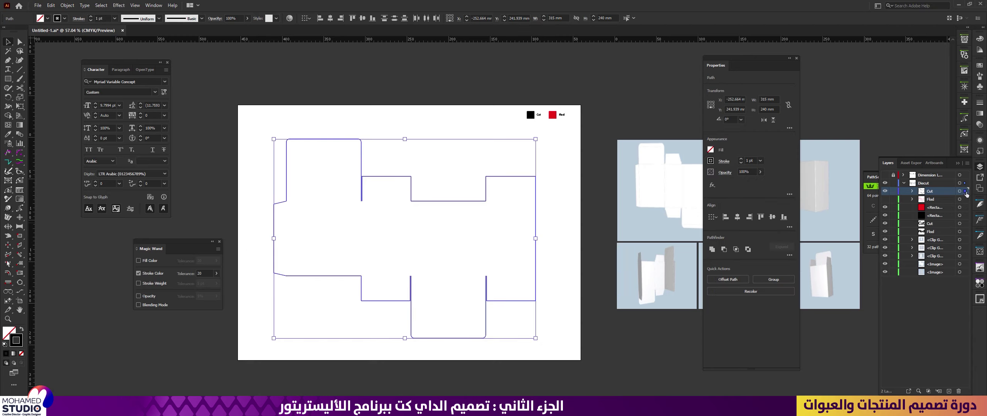
right_click(442, 201)
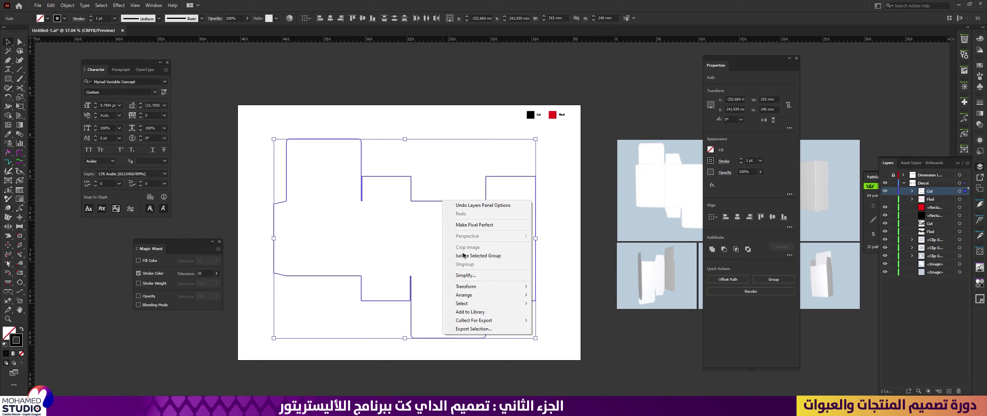
mouse_move(464, 294)
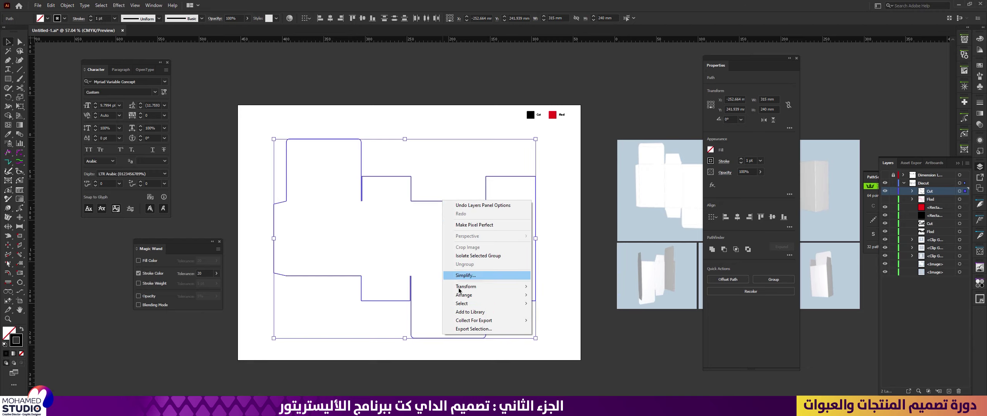
mouse_move(458, 323)
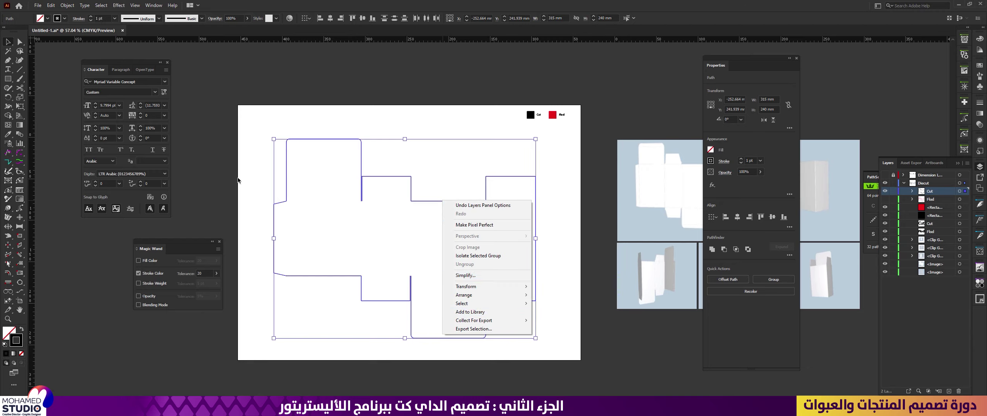
click(67, 6)
mouse_move(162, 209)
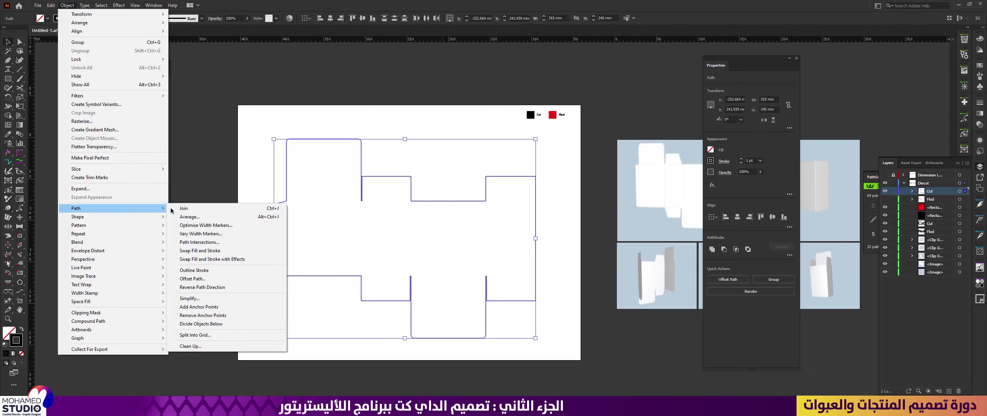
click(234, 210)
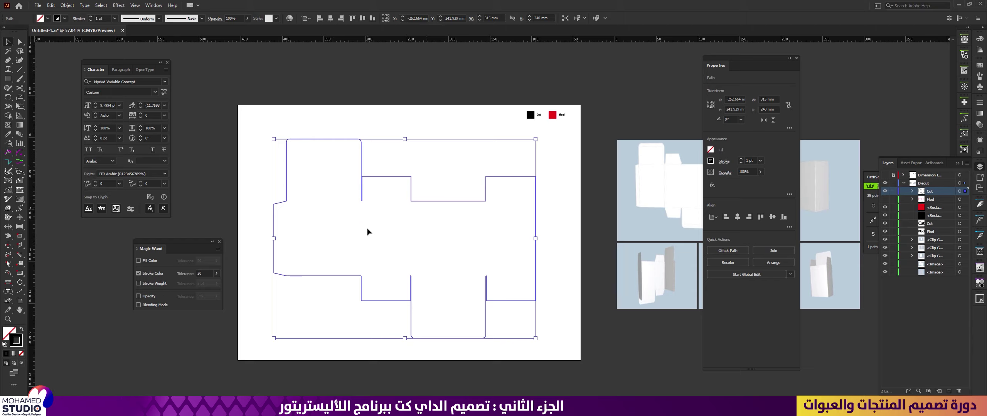
click(443, 210)
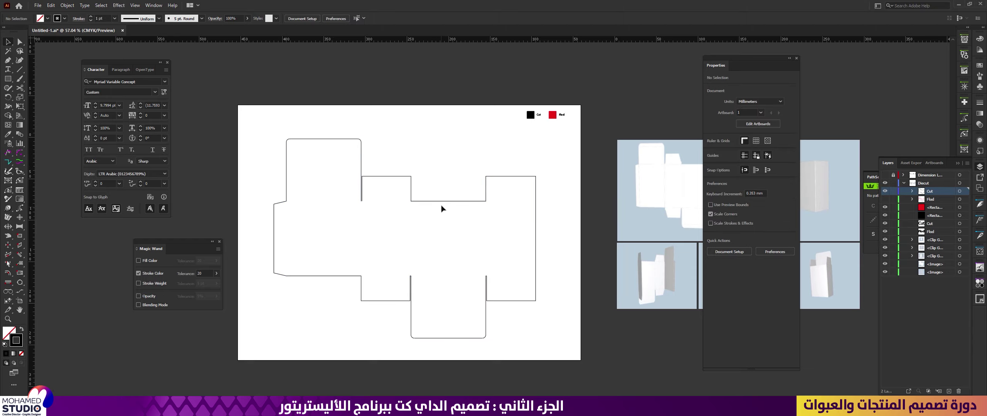
Step: Test the joined cut outline by moving it slightly, undo the move, and clear the selection
mouse_move(446, 201)
mouse_down()
mouse_move(420, 182)
mouse_move(429, 216)
mouse_move(448, 189)
mouse_move(437, 211)
mouse_up()
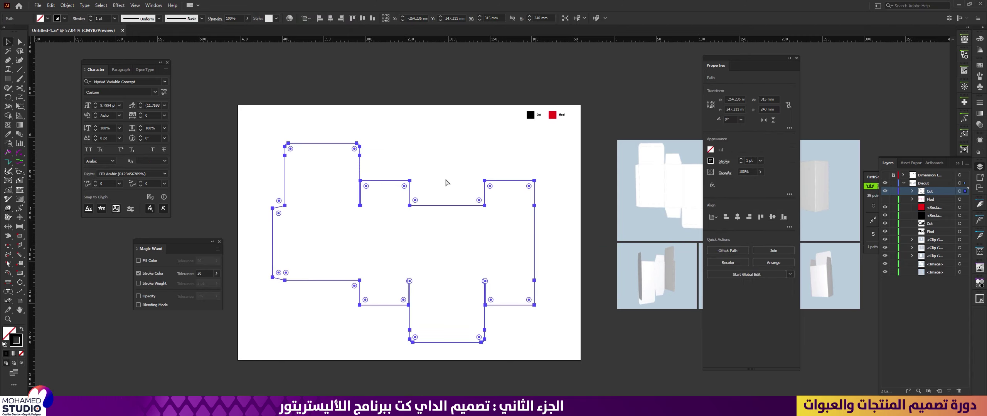
key(ctrl+z)
click(439, 165)
click(428, 201)
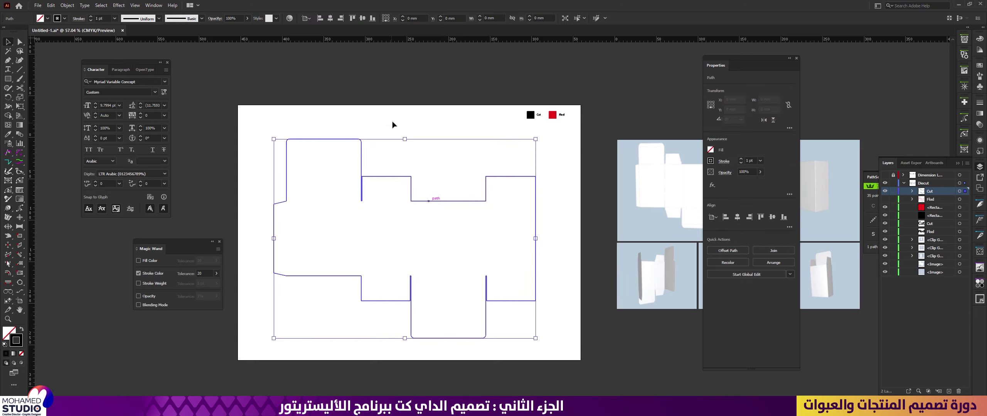
click(319, 156)
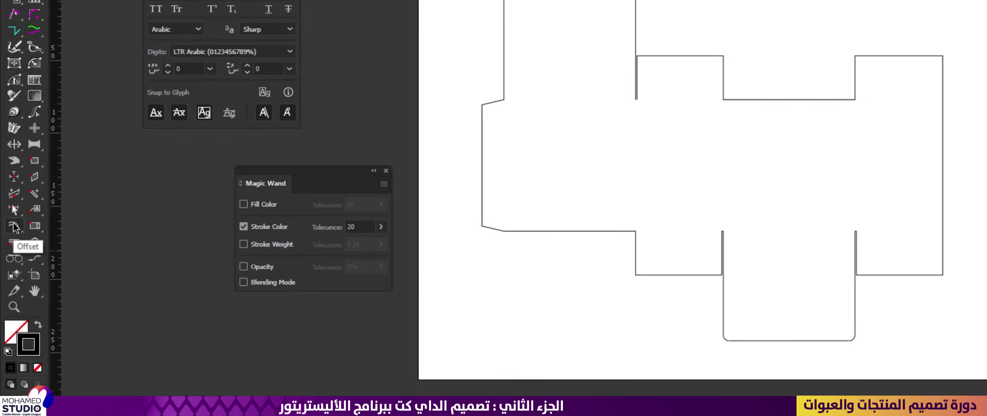
Step: Try a freehand outward offset of the cut outline with the Offset tool, then undo it
click(14, 227)
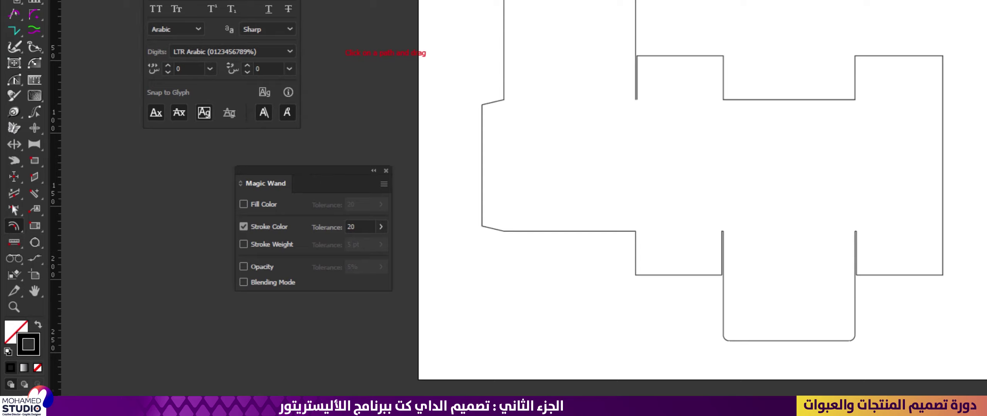
click(483, 131)
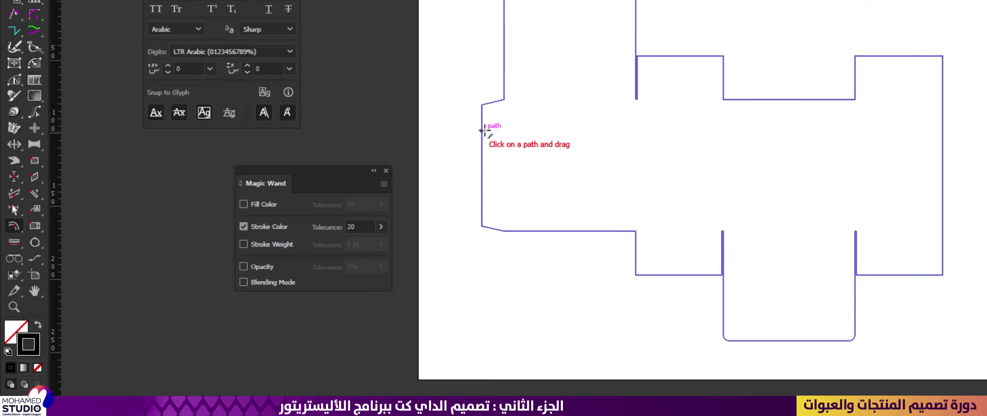
drag(482, 131, 474, 137)
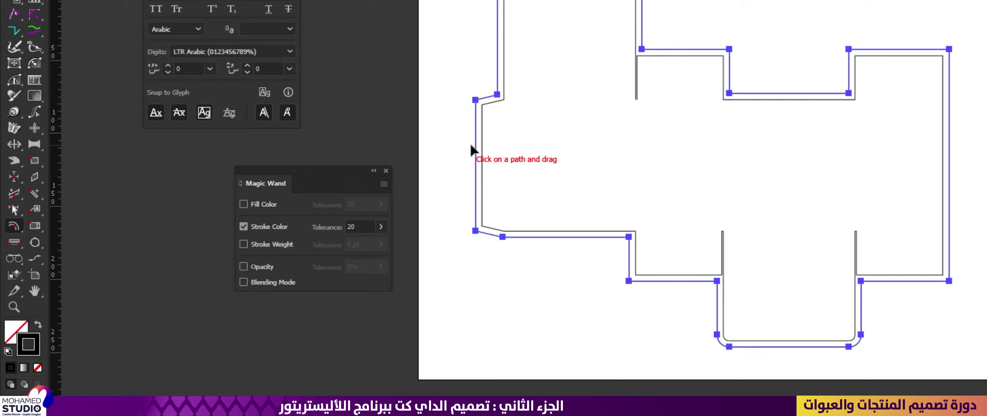
key(ctrl+z)
Step: Offset the joined cut outline outward by 3 mm
click(481, 143)
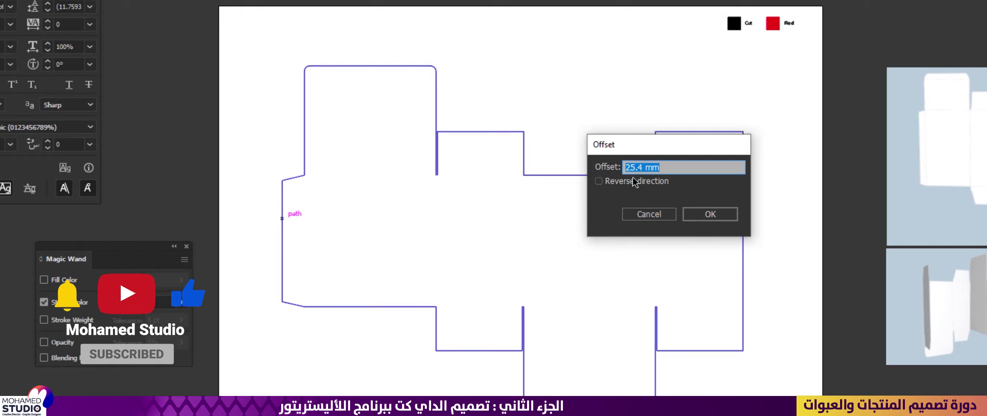
double_click(634, 167)
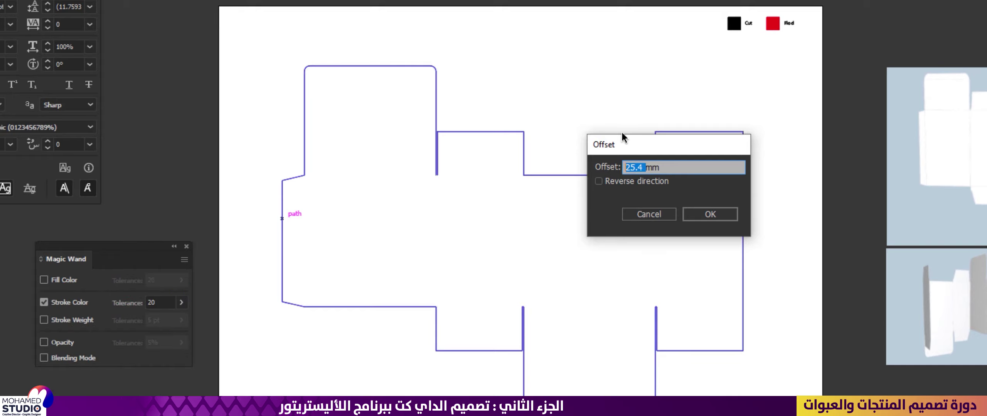
text(0)
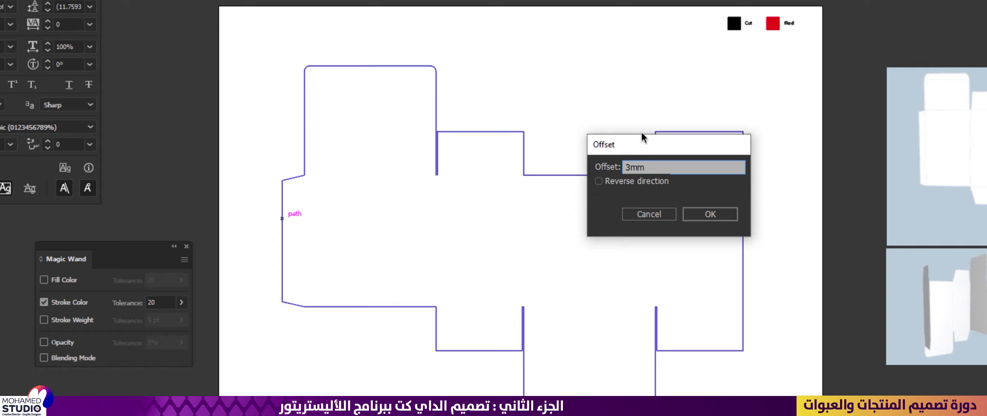
click(710, 214)
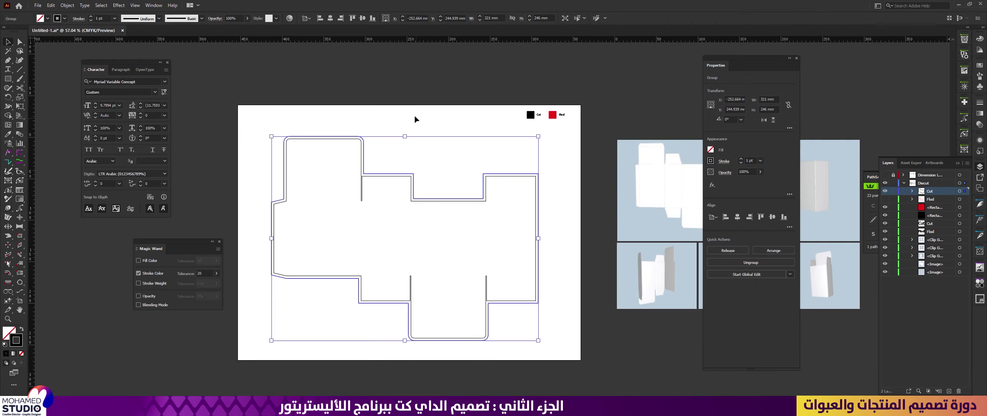
Step: Undo the last outward offset and select the whole joined cut outline
click(415, 120)
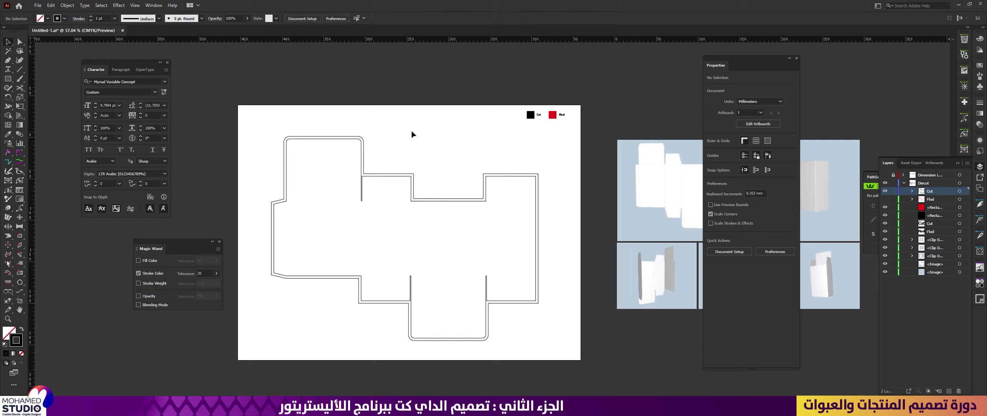
key(ctrl+z)
drag(271, 130, 539, 364)
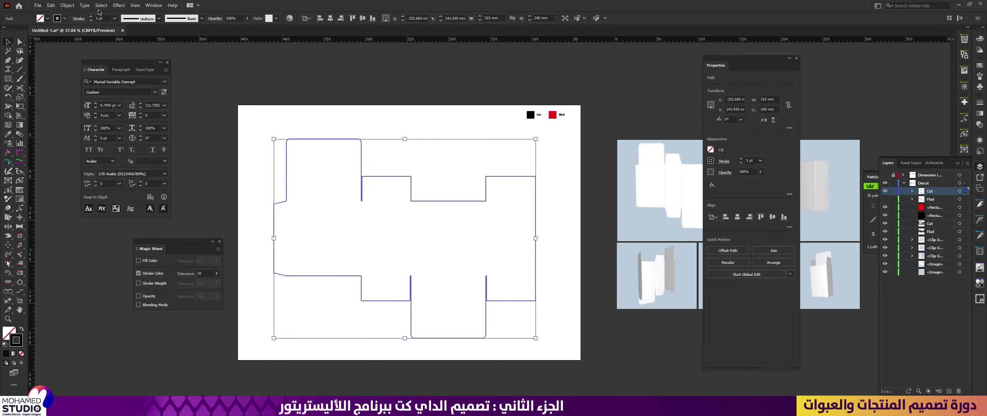
Step: Apply Offset Path to the cut outline with a 3 mm offset and Miter joins, comparing it with the preview off and on
click(73, 5)
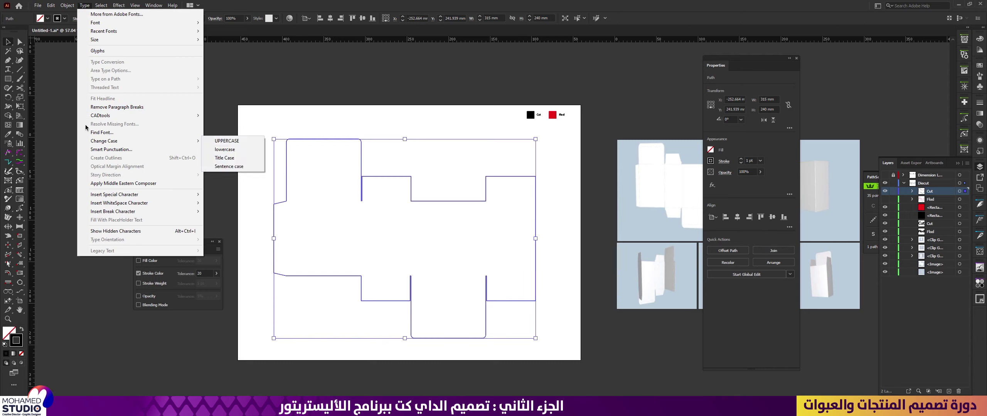
mouse_move(128, 209)
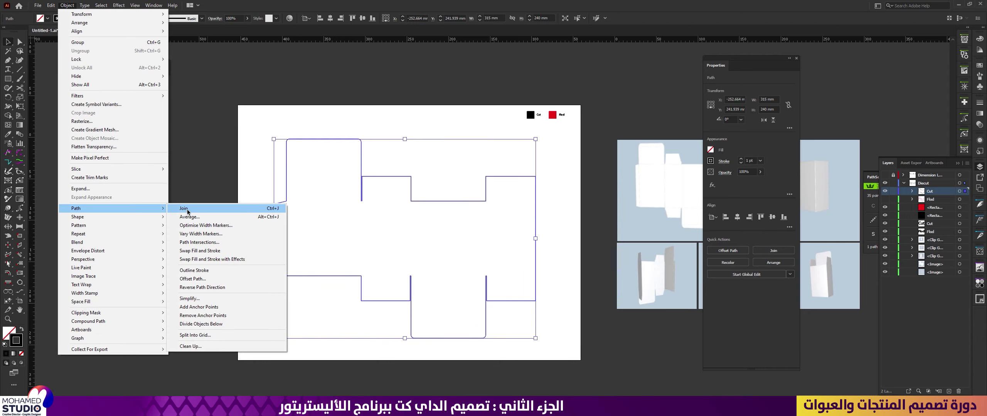
click(202, 282)
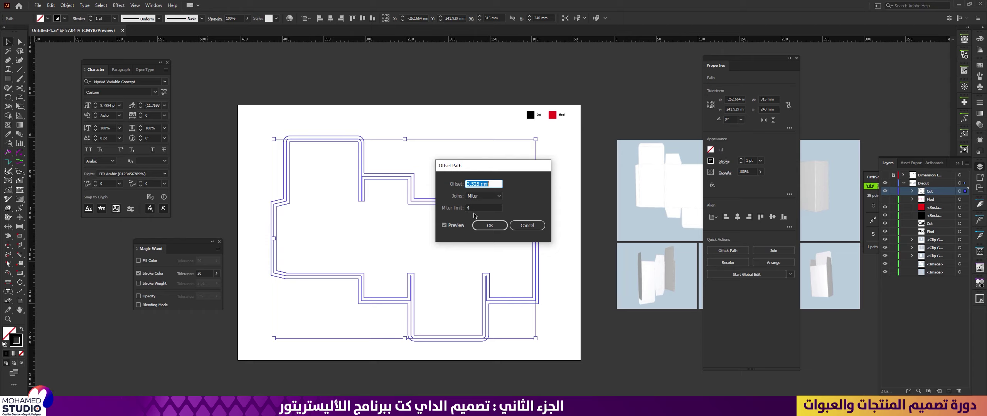
double_click(480, 183)
text(3)
click(484, 196)
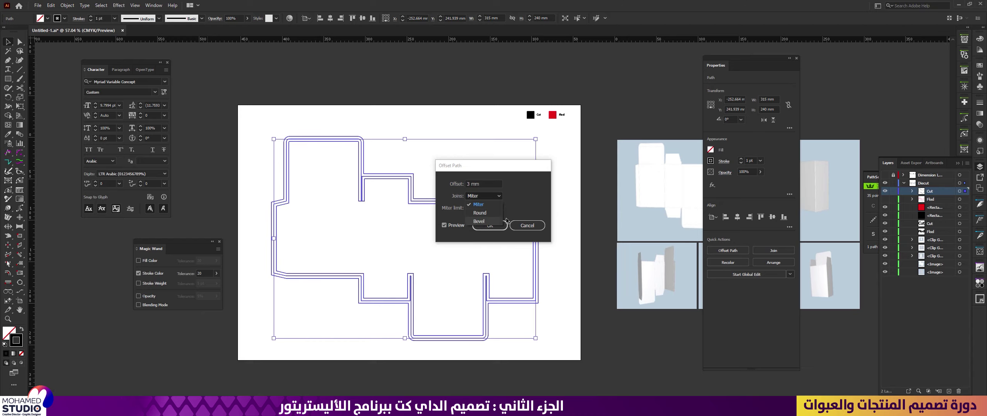
click(485, 205)
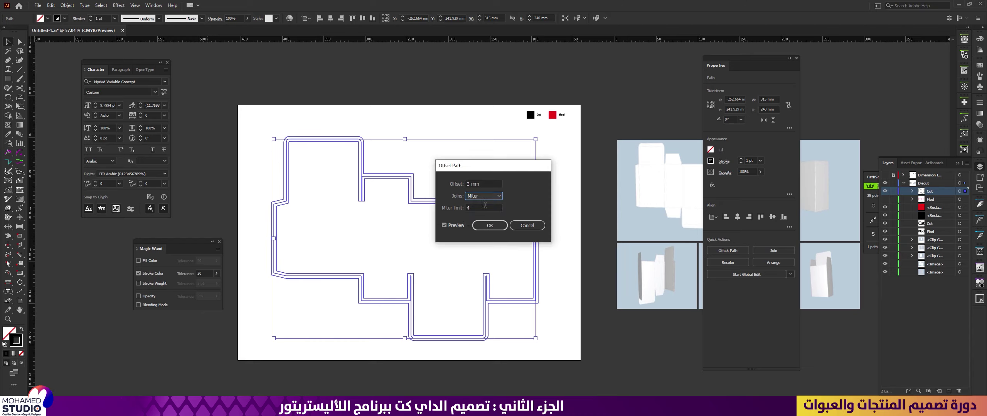
click(443, 226)
click(444, 227)
click(445, 226)
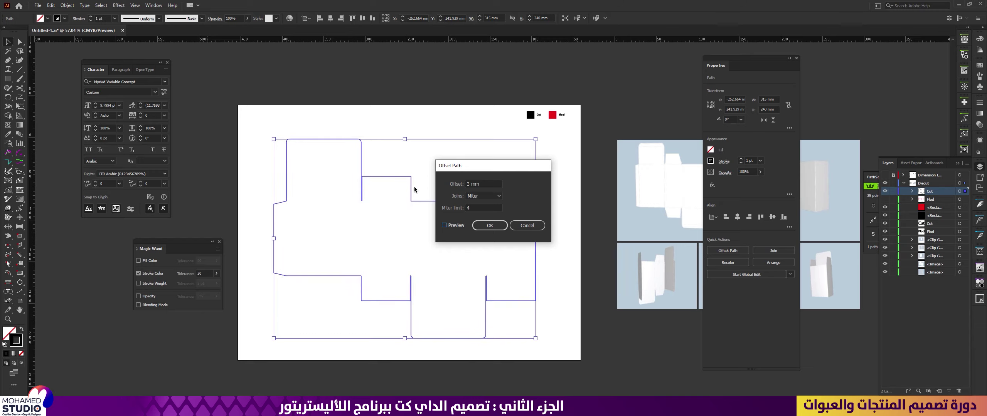
click(444, 225)
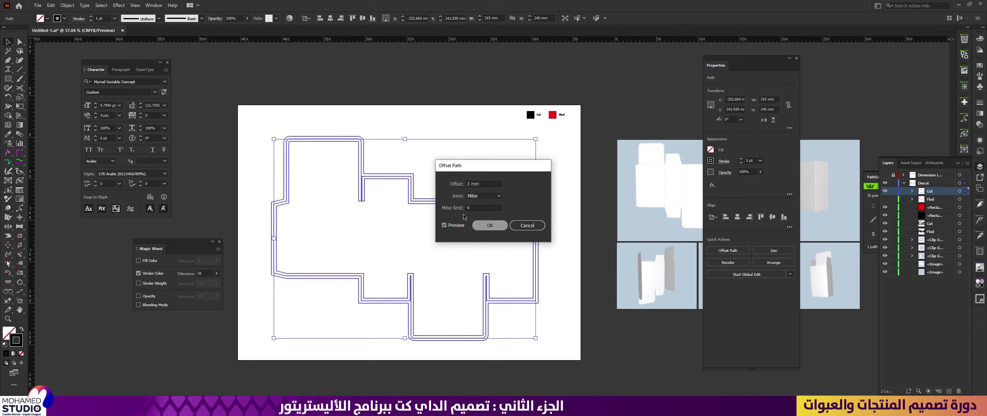
click(490, 226)
Step: Release the offset compound path and delete its inner contour, keeping only the outer offset outline
right_click(397, 188)
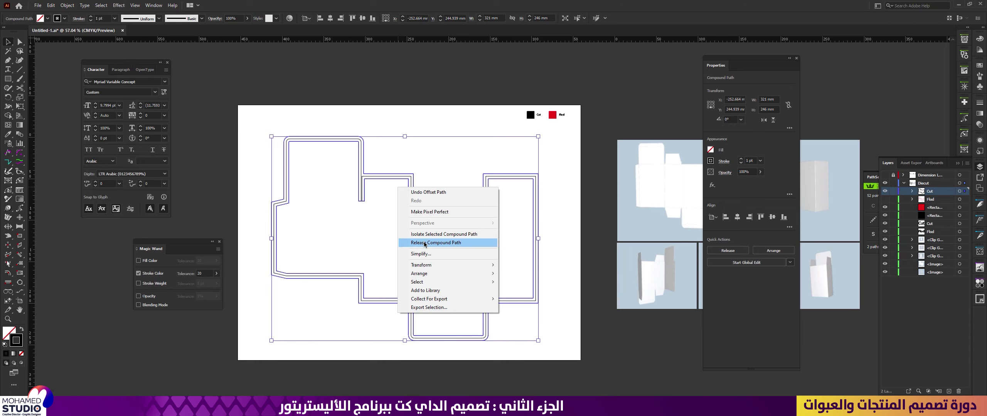
click(424, 243)
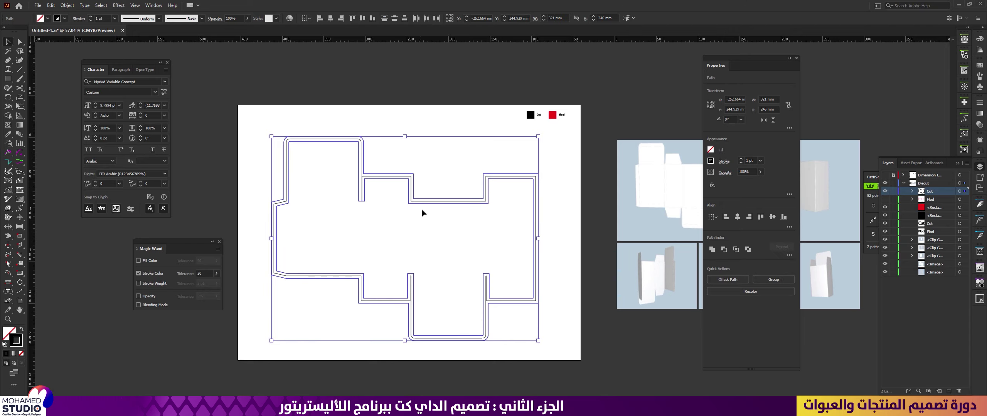
click(424, 179)
click(409, 194)
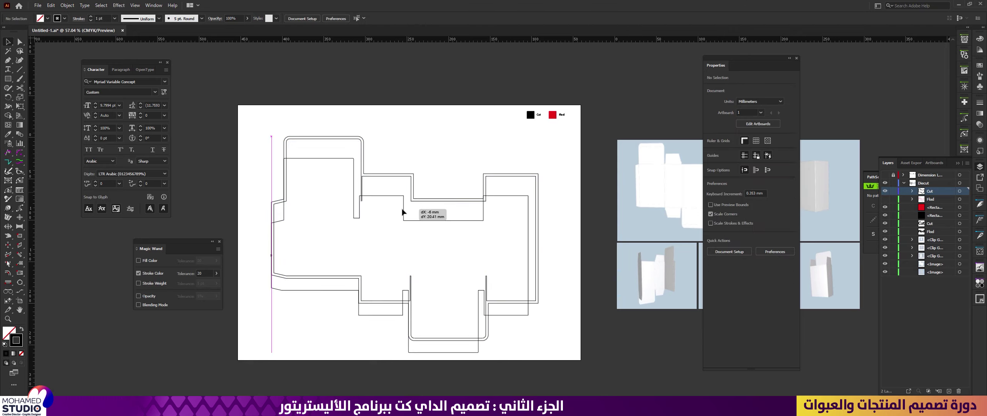
key(Delete)
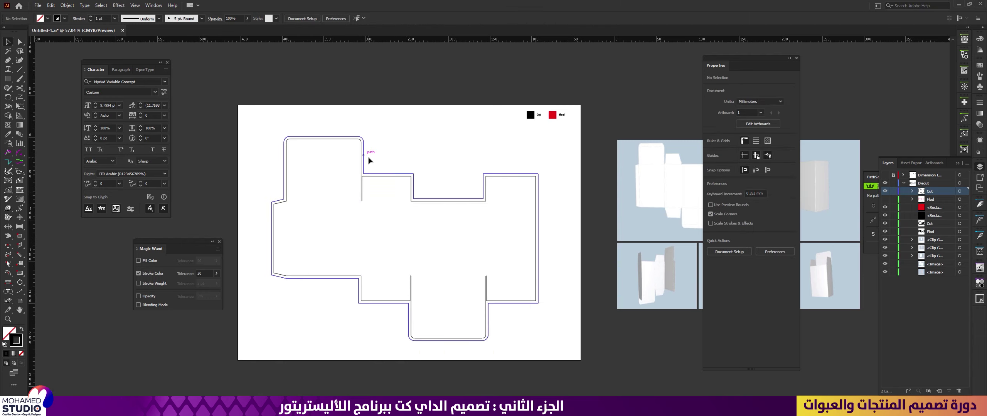
Step: Show the Flod sublayer, test the outer offset outline by moving it away, and undo the move
click(885, 200)
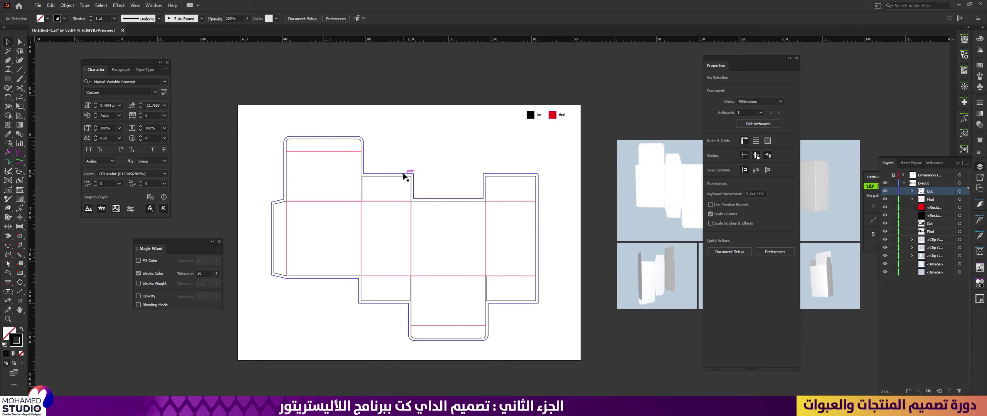
drag(404, 175, 435, 152)
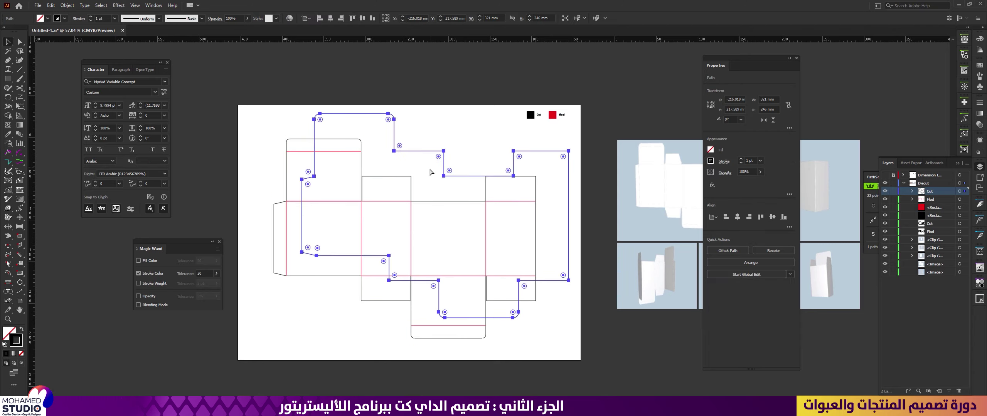
key(ctrl+z)
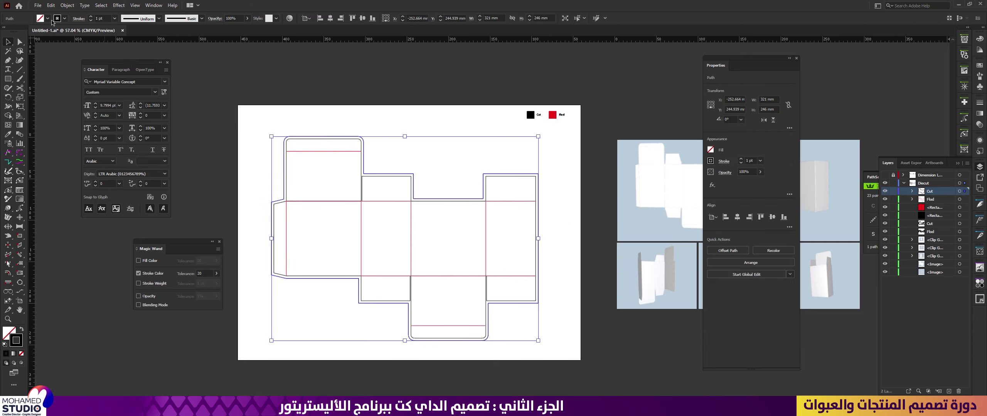
Step: Fill the outer offset outline with red and clear the selection
click(48, 19)
click(27, 31)
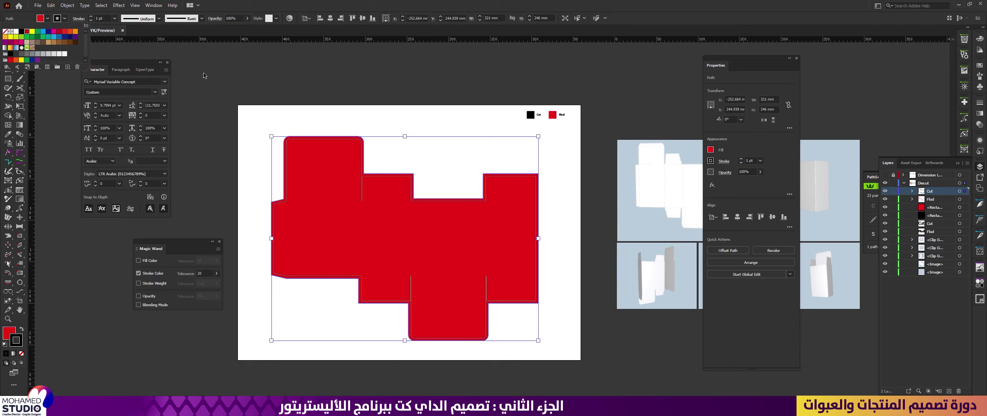
click(394, 125)
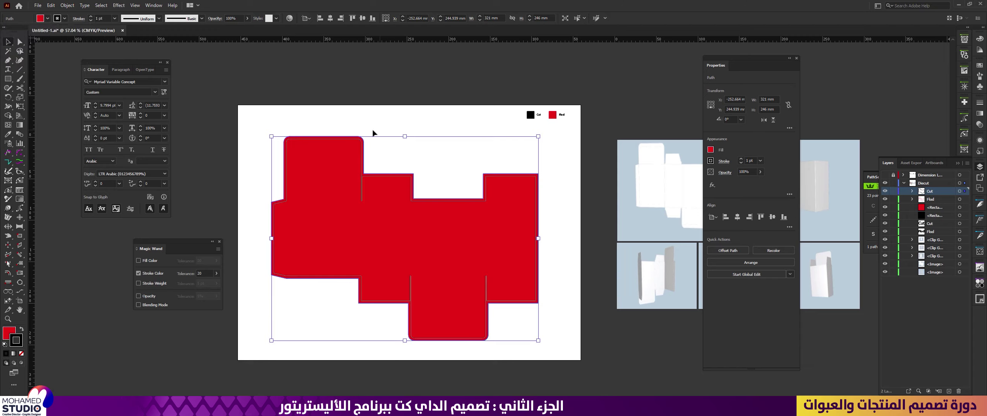
click(262, 191)
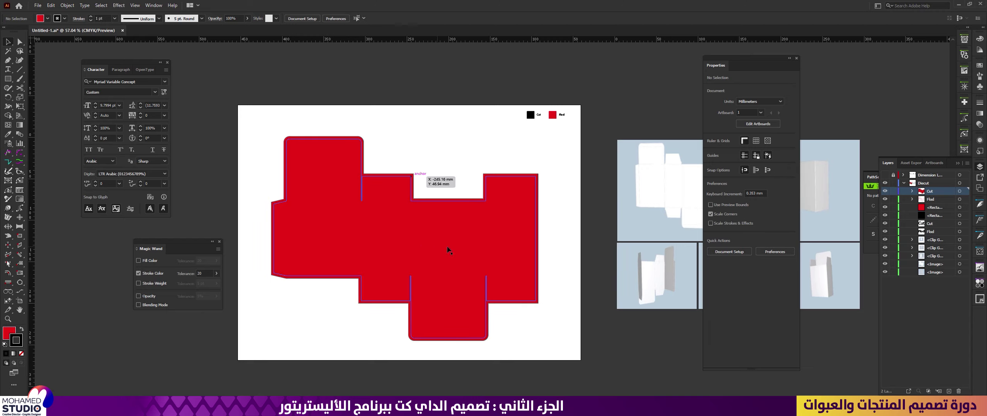
Step: Change the fill of the outer offset shape to yellow and deselect it
click(48, 19)
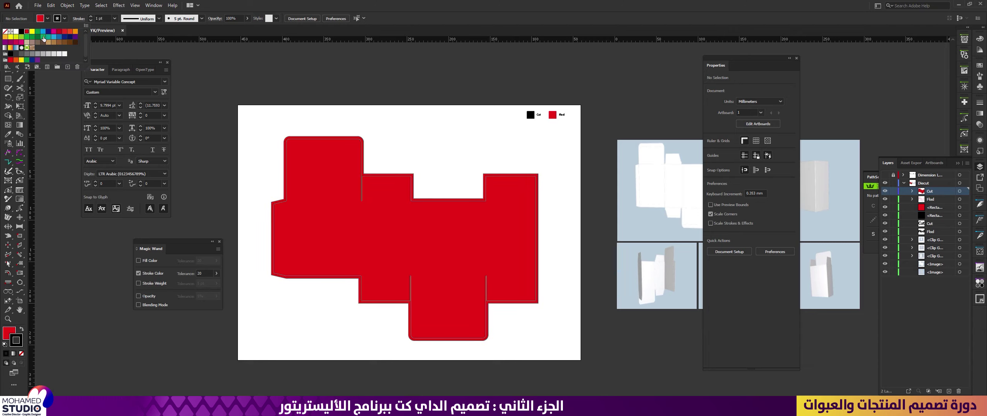
click(32, 31)
click(218, 105)
click(293, 169)
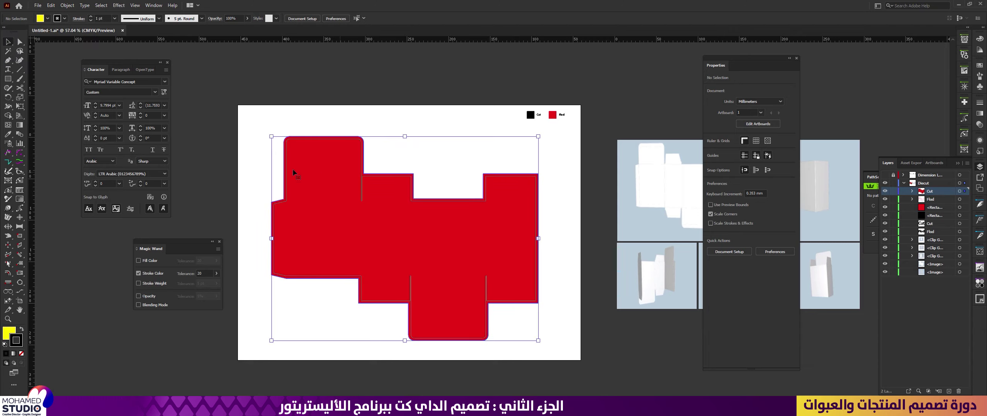
click(48, 19)
click(32, 31)
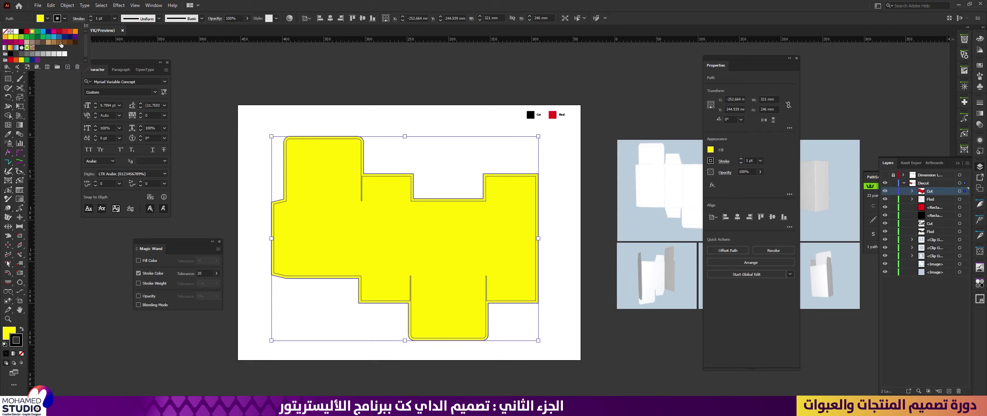
click(385, 125)
click(392, 121)
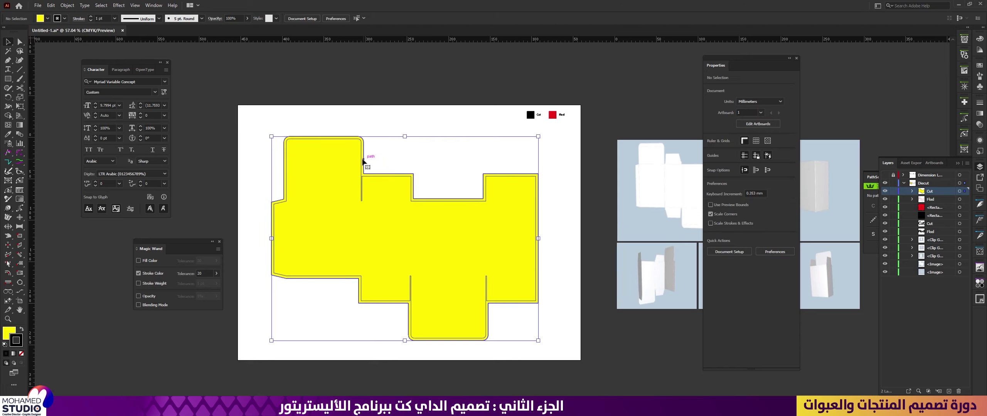
Step: Remove the stroke from the yellow offset shape and clear the selection
click(363, 162)
click(65, 18)
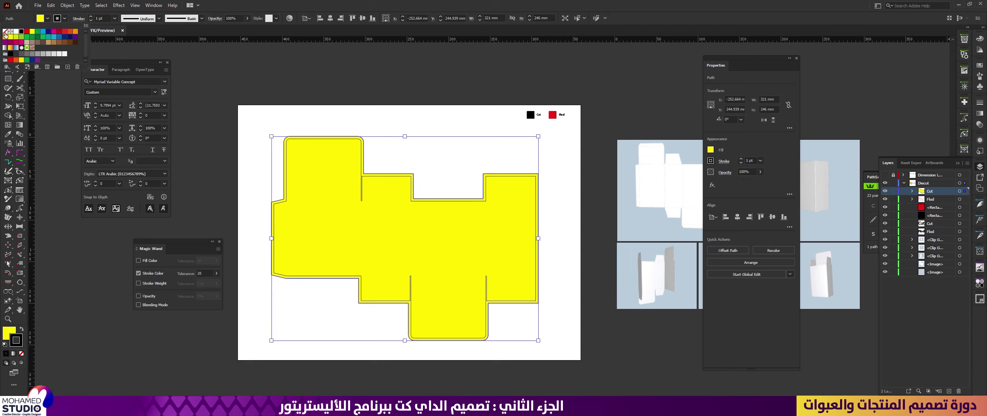
click(5, 34)
click(296, 111)
click(288, 117)
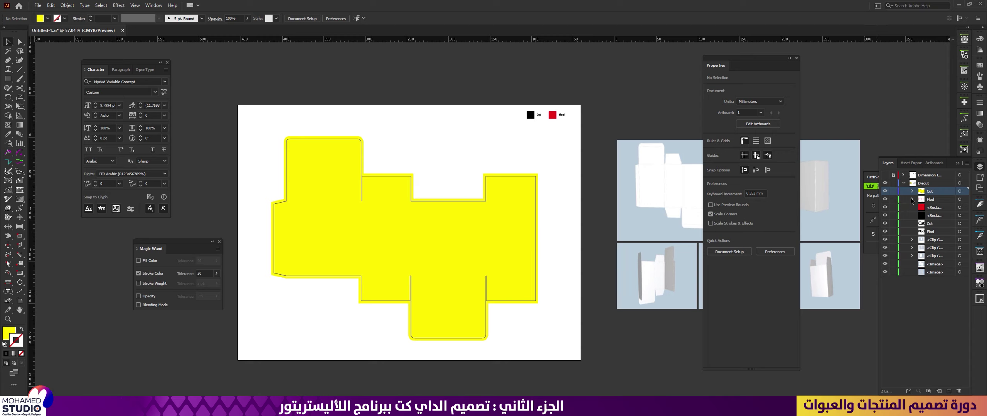
Step: Send the yellow offset shape to the back and move the Flod sublayer above the Cut sublayer
click(521, 188)
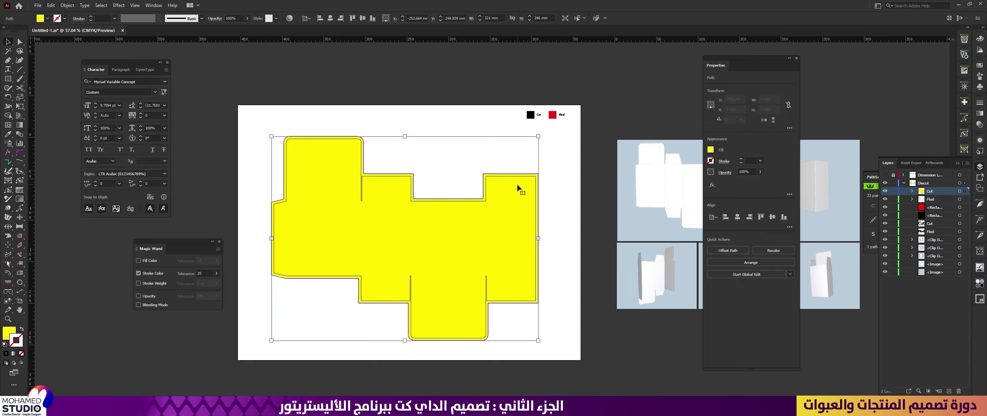
right_click(518, 188)
click(618, 351)
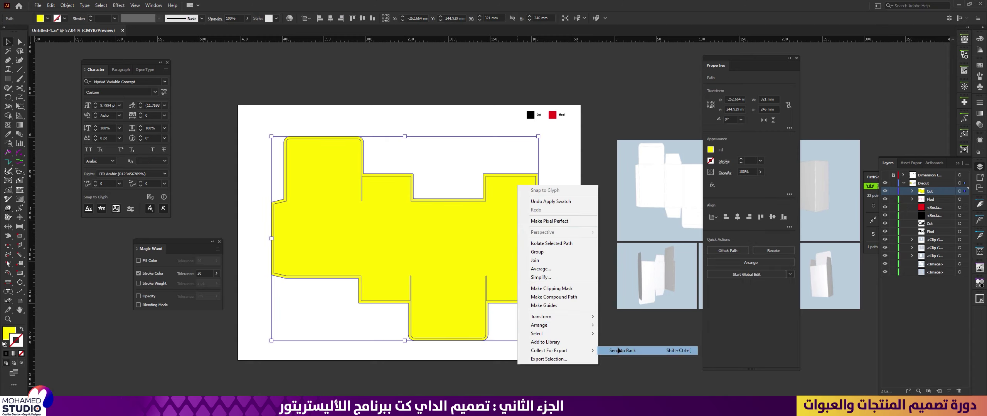
key(ctrl+shift+a)
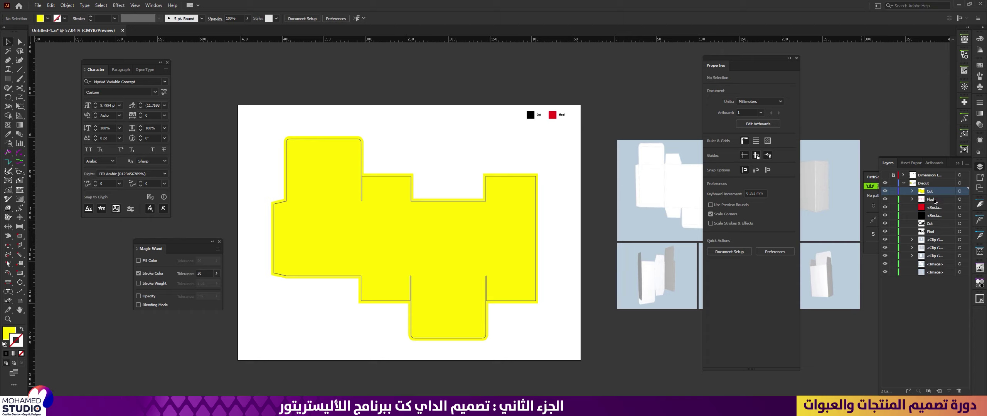
drag(935, 200, 929, 188)
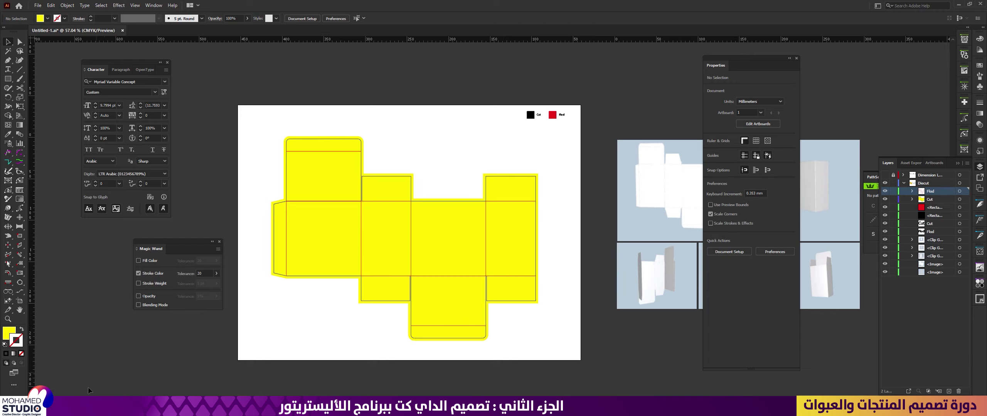
Step: Collapse the Diecut layer and add a new layer named Artwork above it
mouse_move(83, 407)
click(904, 183)
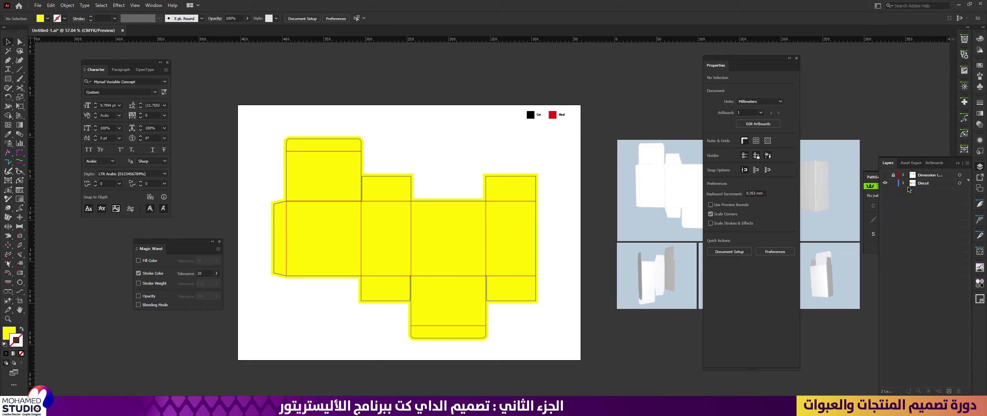
click(904, 183)
click(904, 183)
click(949, 391)
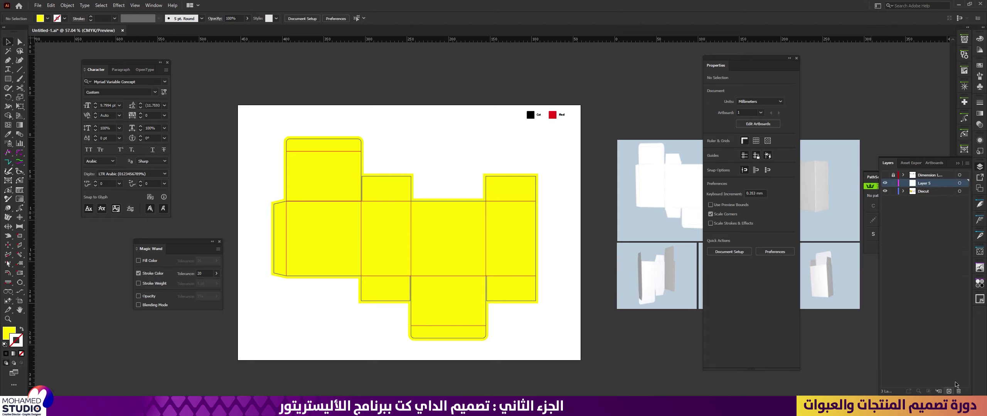
double_click(925, 183)
text(Artwork)
key(Return)
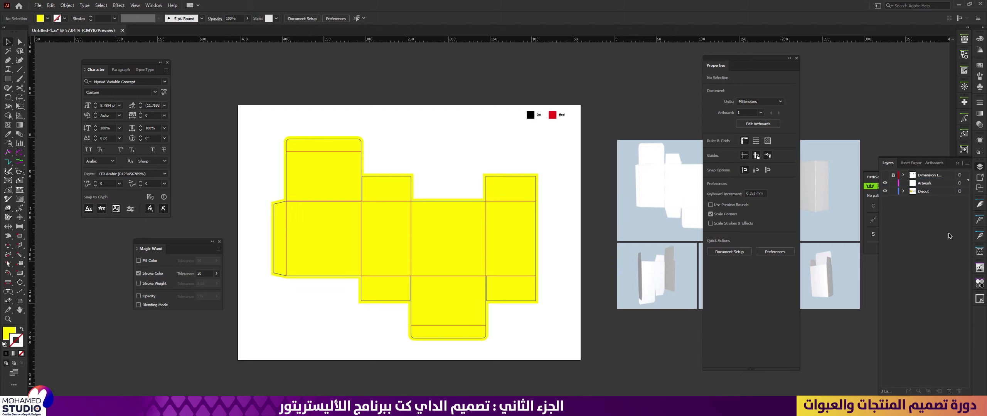
Step: Add another layer named Mark above the Artwork layer and make it the active layer
click(948, 392)
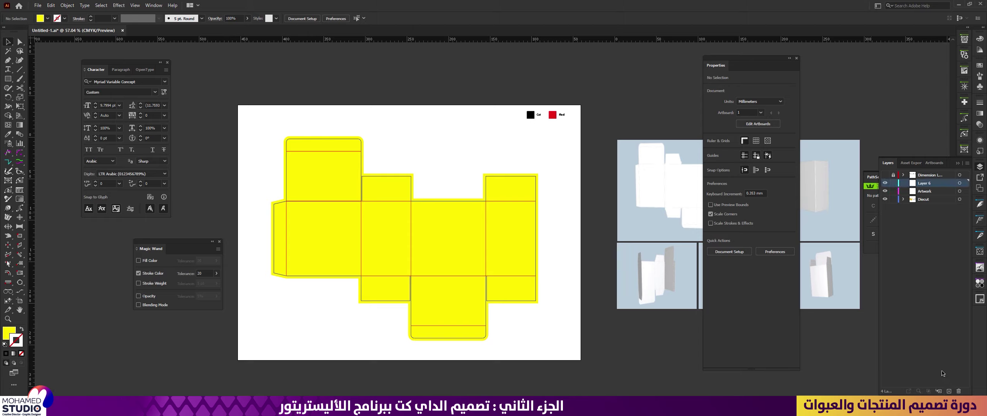
double_click(932, 184)
key(BackSpace)
text(Mark)
key(Return)
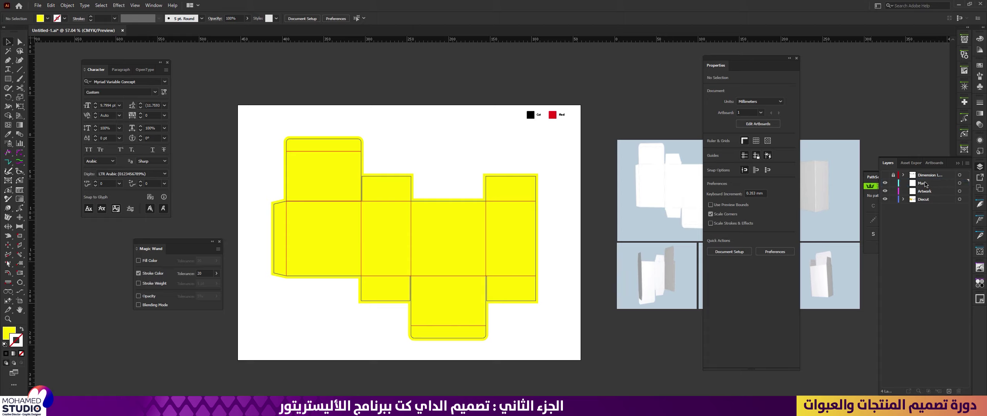
click(925, 184)
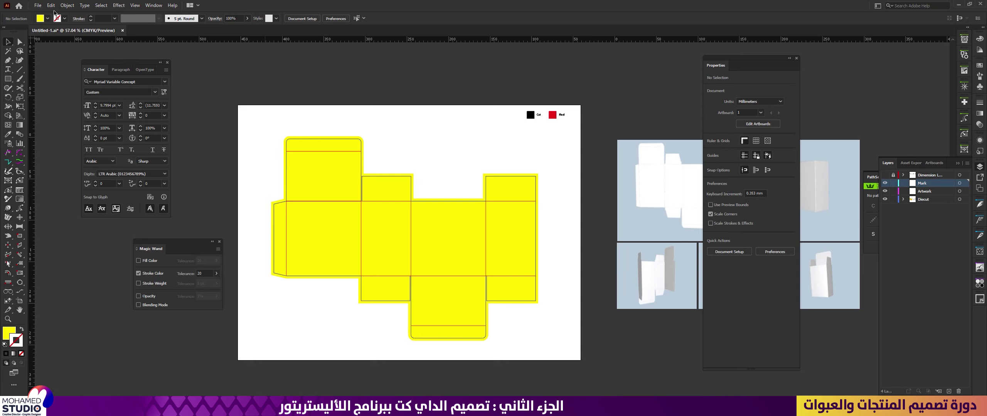
Step: Run the Make Crop Marks AI script from the Maker folder on the Desktop and move its dialog clear of the die-cut
click(37, 5)
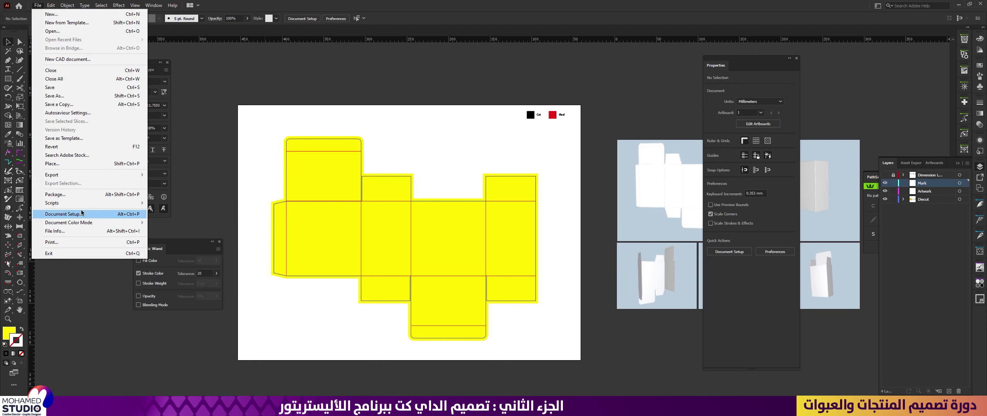
mouse_move(115, 203)
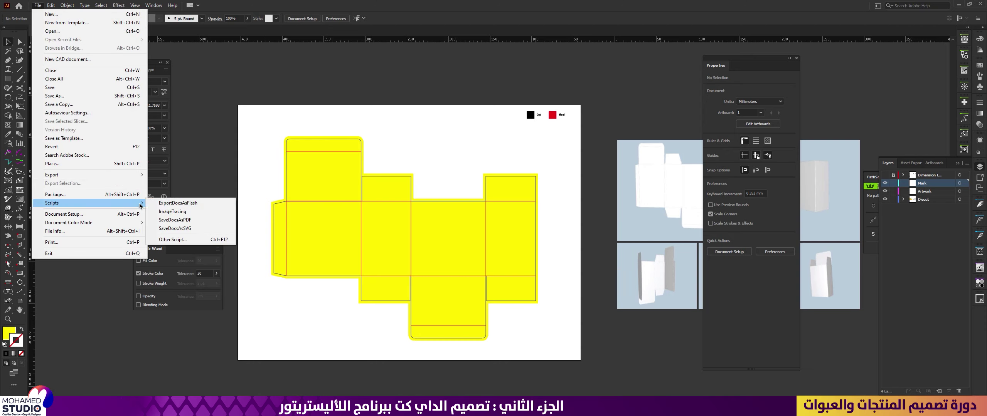
click(193, 240)
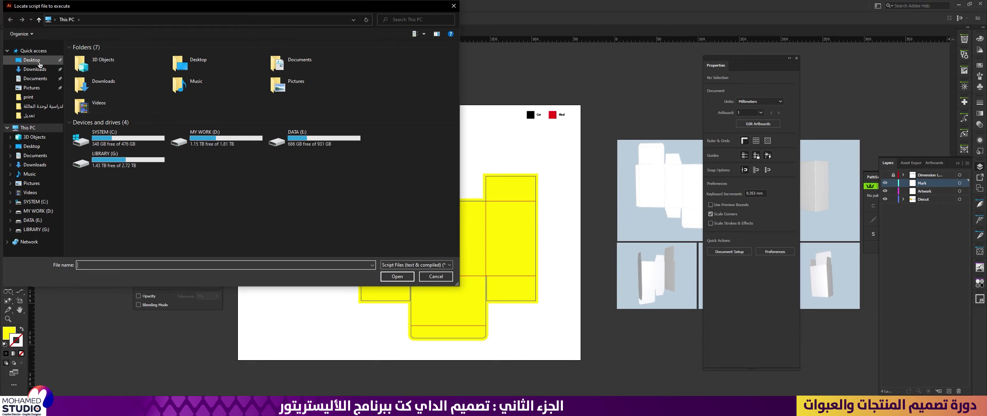
click(38, 60)
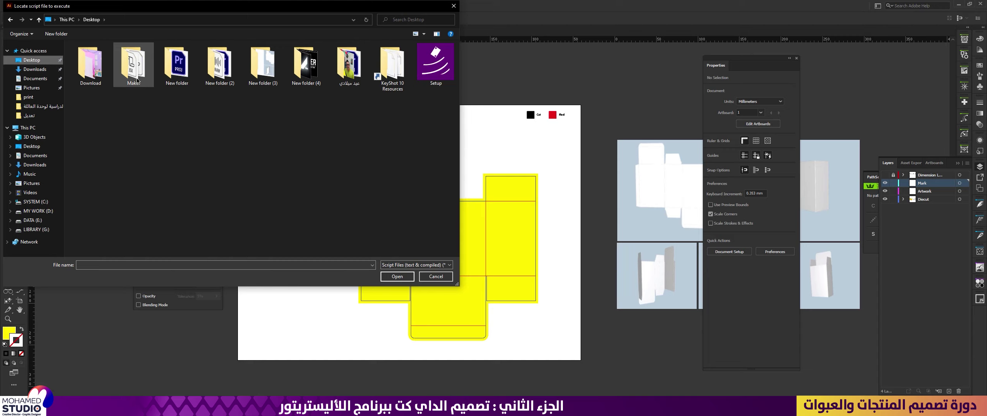
double_click(133, 66)
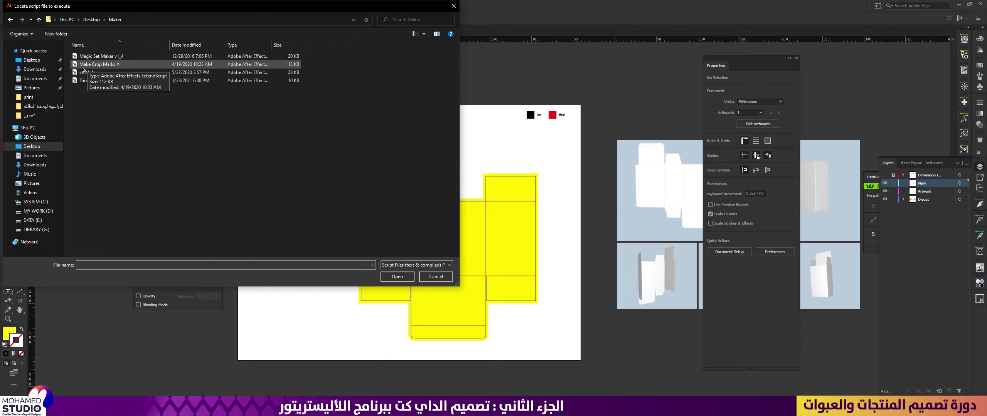
double_click(109, 64)
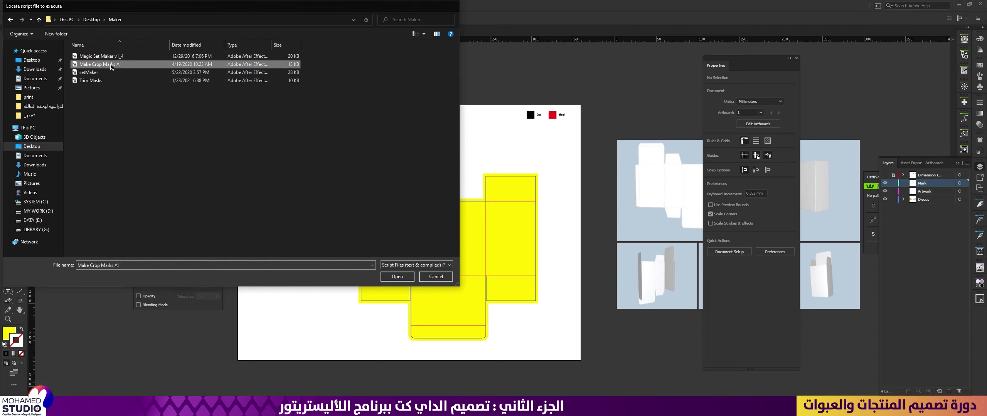
drag(493, 136, 530, 122)
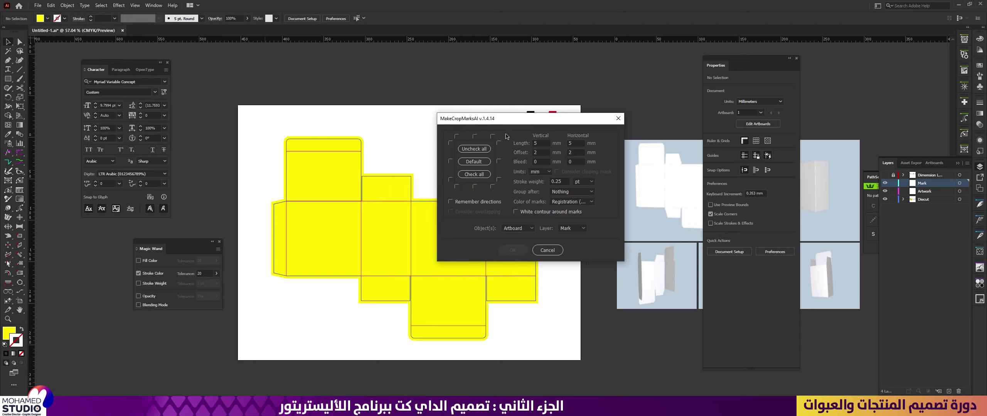
drag(486, 131, 595, 114)
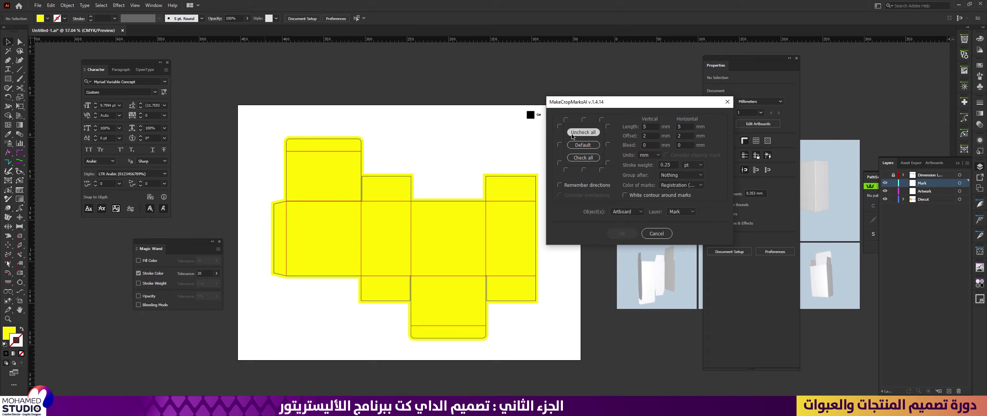
Step: Enable all crop mark positions and set both the vertical and horizontal offsets to 0 mm
click(608, 127)
click(602, 120)
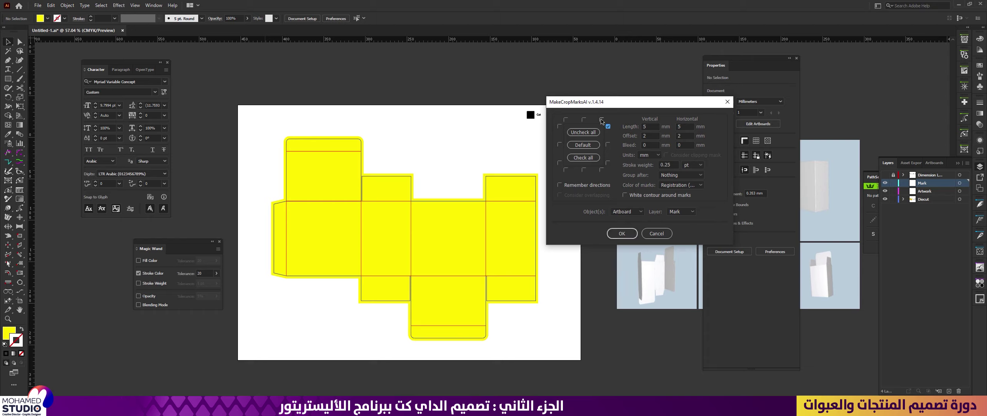
click(585, 158)
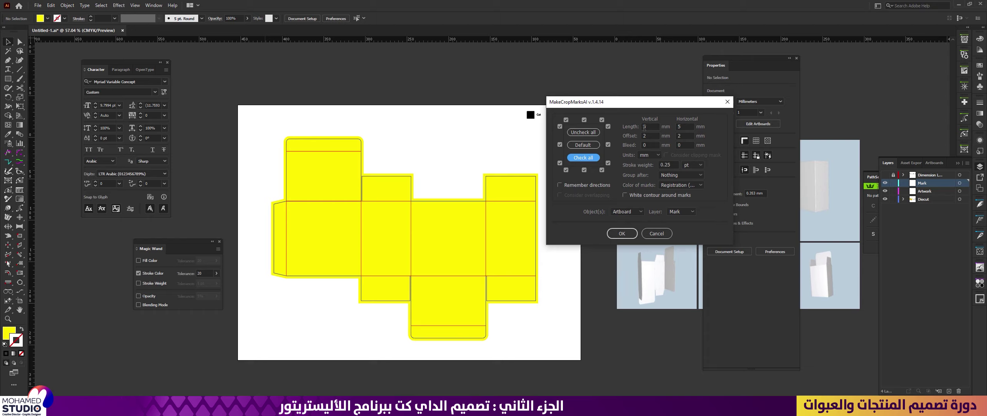
key(Tab)
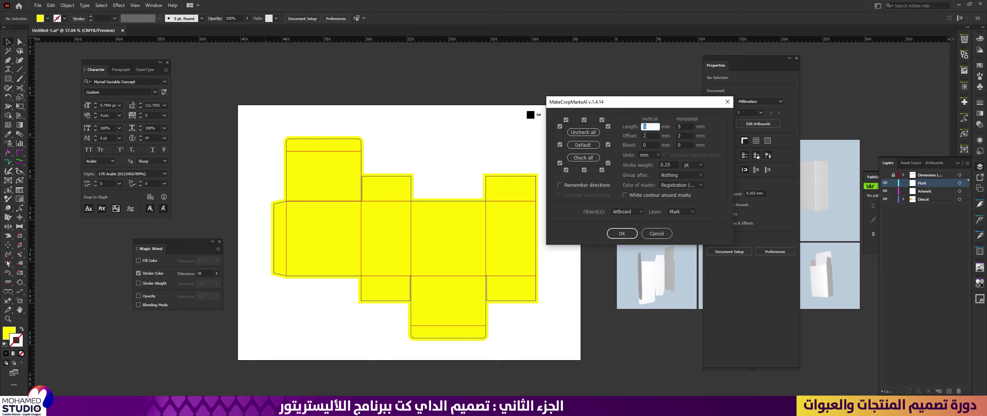
key(Tab)
text(0)
key(Tab)
text(0)
click(658, 155)
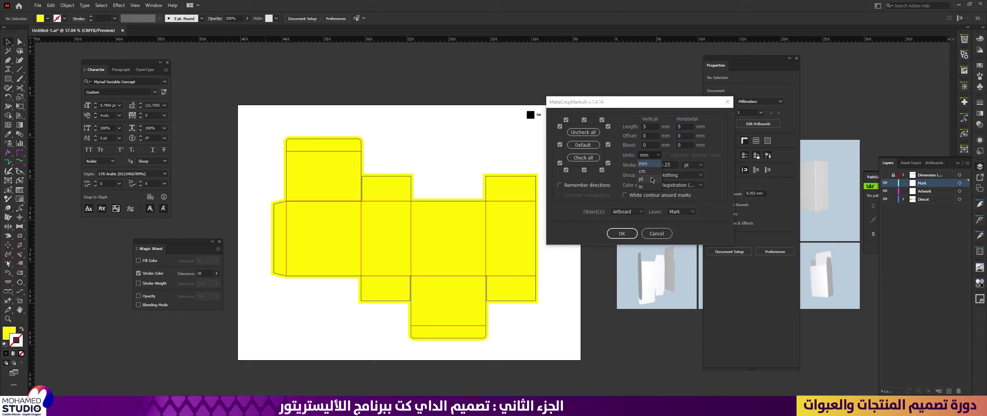
click(651, 180)
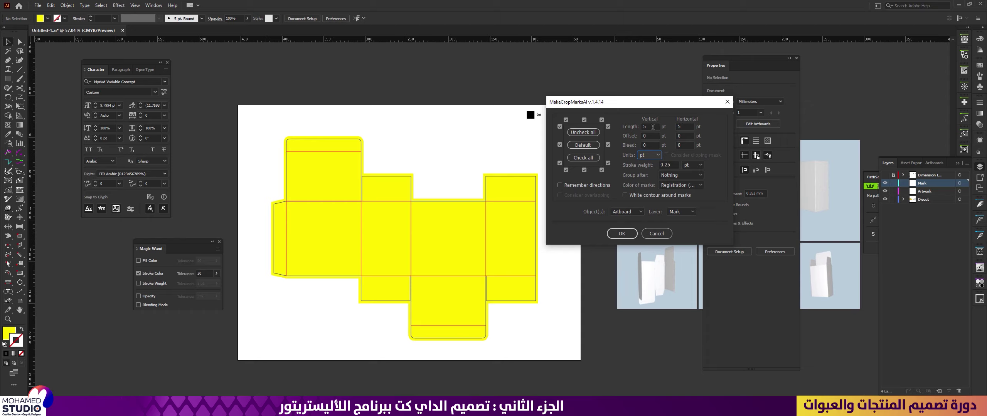
double_click(653, 127)
click(646, 155)
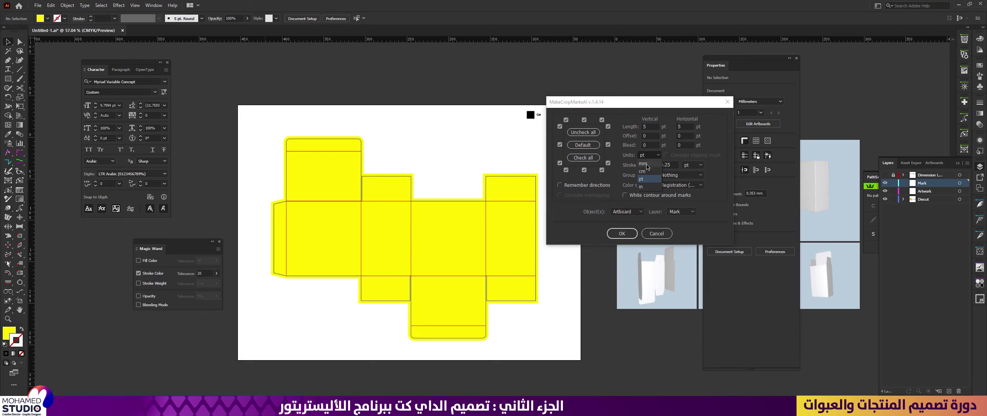
click(646, 165)
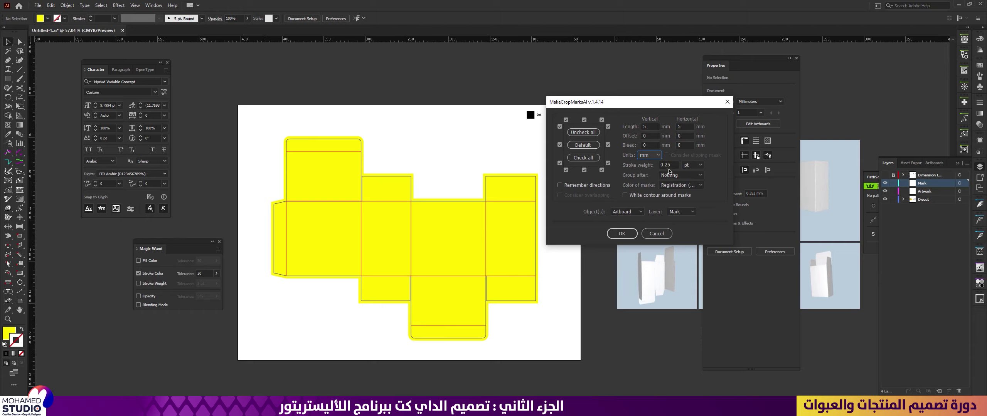
Step: Set the crop marks' stroke weight to 1 pt and keep the grouping option at Nothing
double_click(662, 165)
text(1)
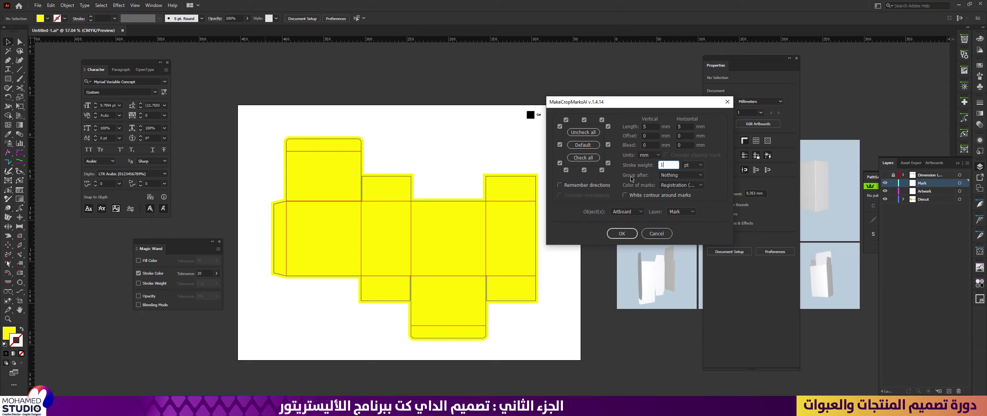
click(665, 175)
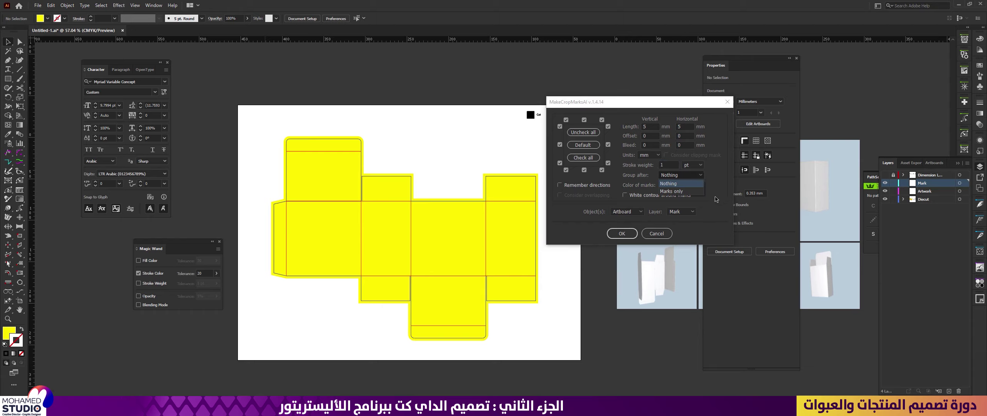
click(714, 199)
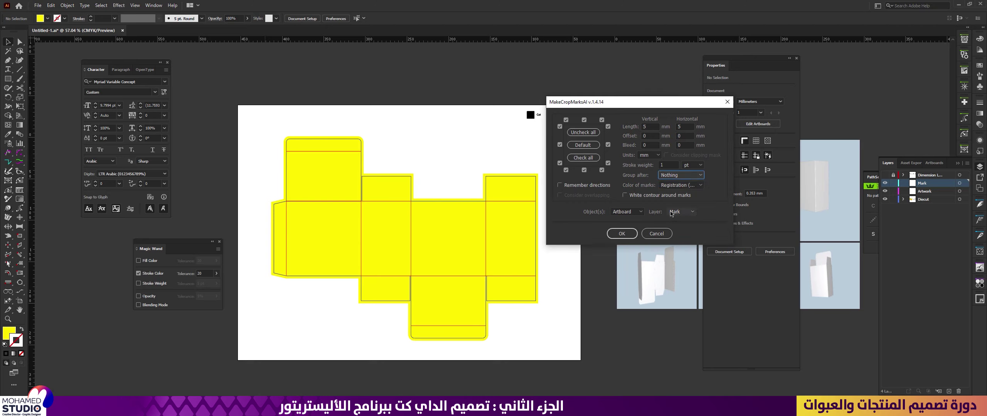
Step: Keep Mark as the target layer, enable Remember directions, and generate the crop marks around the artboard
click(928, 192)
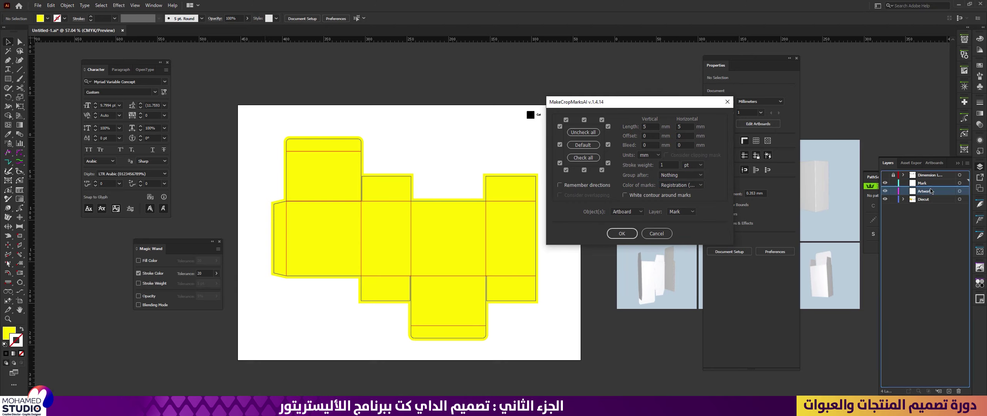
click(692, 212)
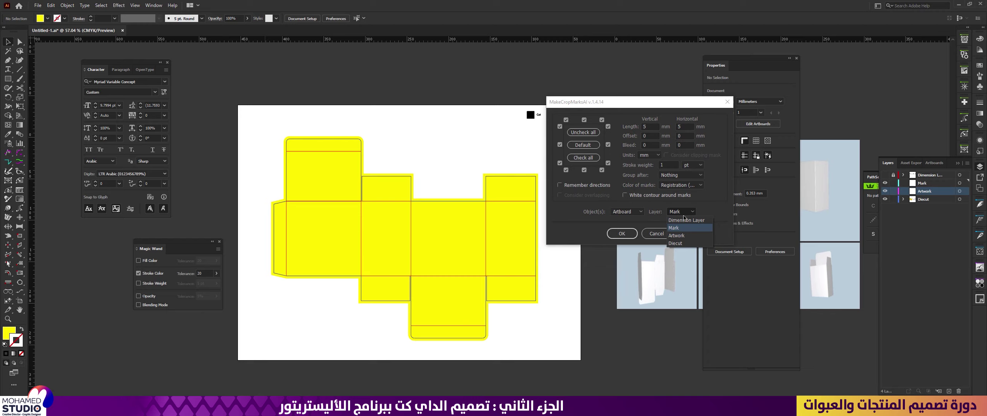
click(678, 230)
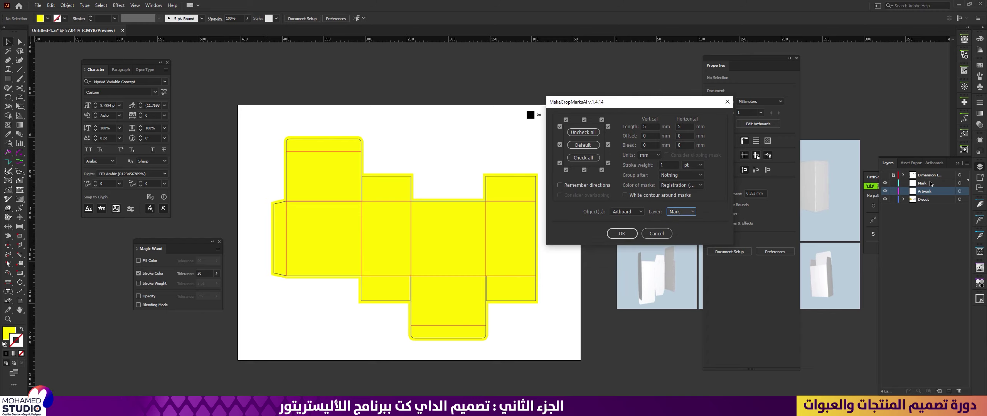
click(926, 184)
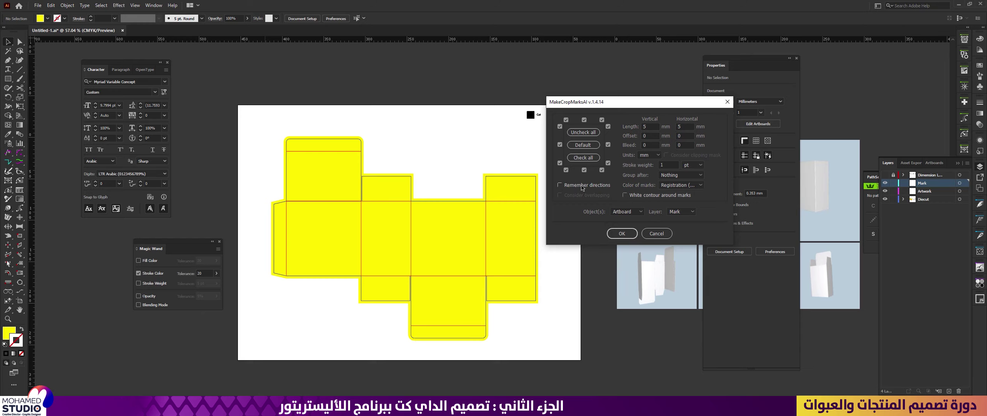
click(580, 186)
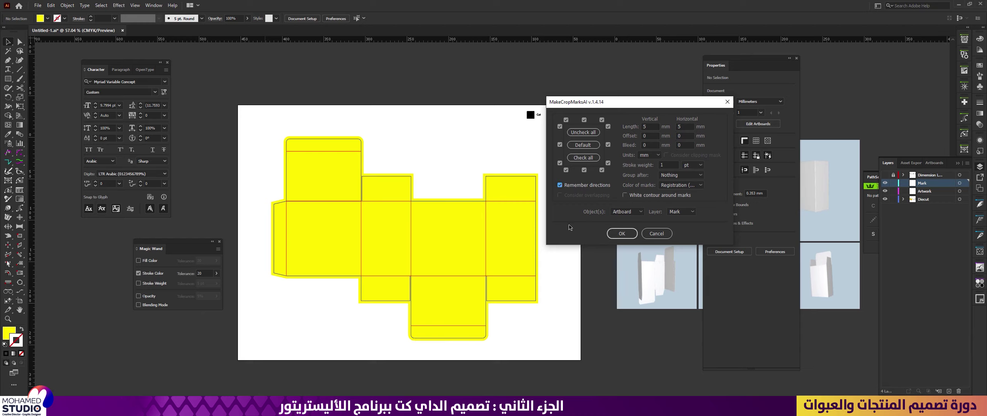
click(622, 234)
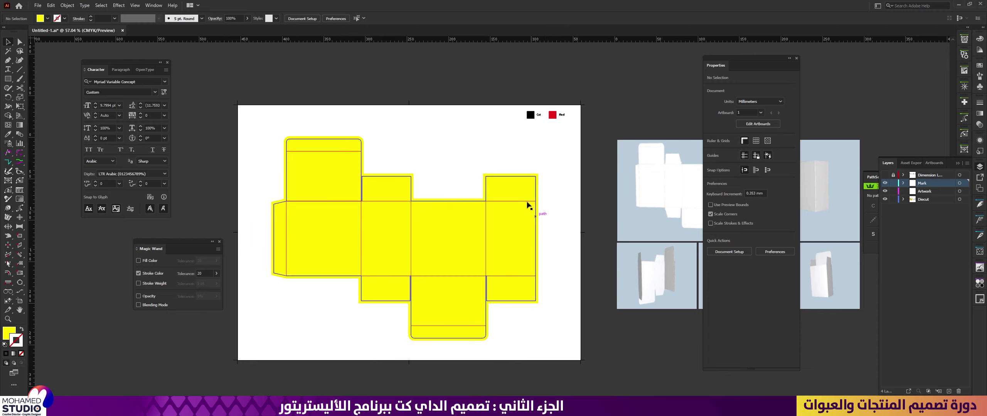
Step: Select the box's cut outline, collapse the Diecut layer, and run the Make Crop Marks AI script from the Desktop's Maker folder
click(520, 178)
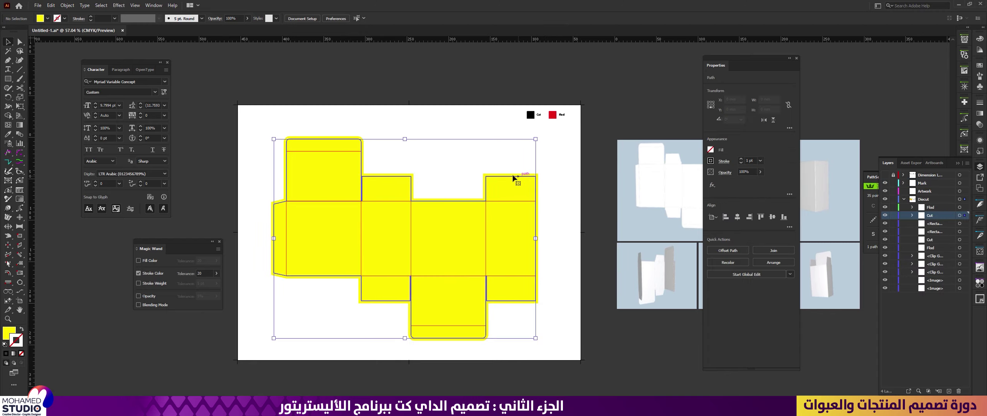
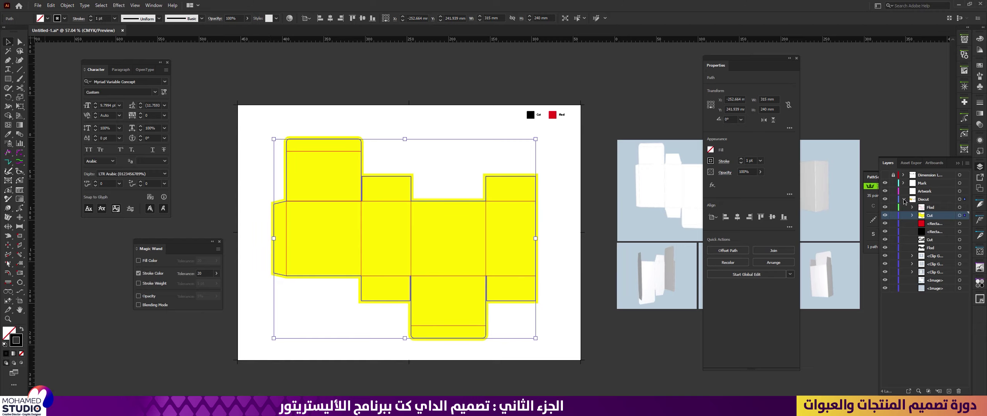
click(902, 199)
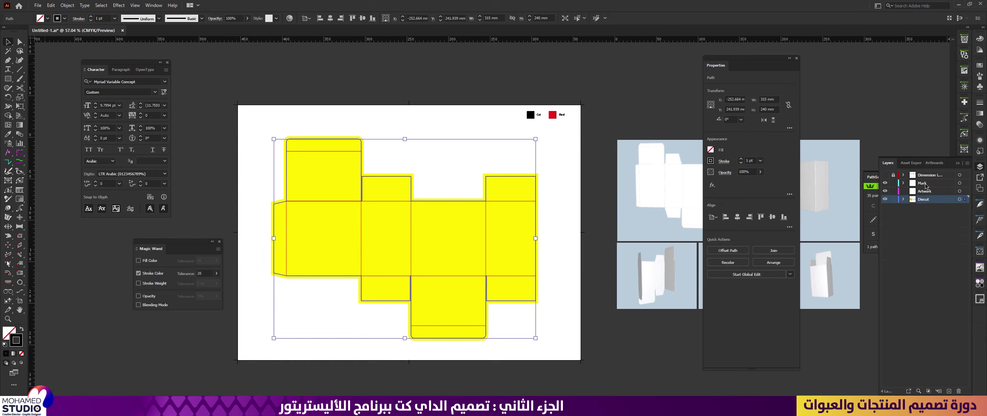
click(37, 5)
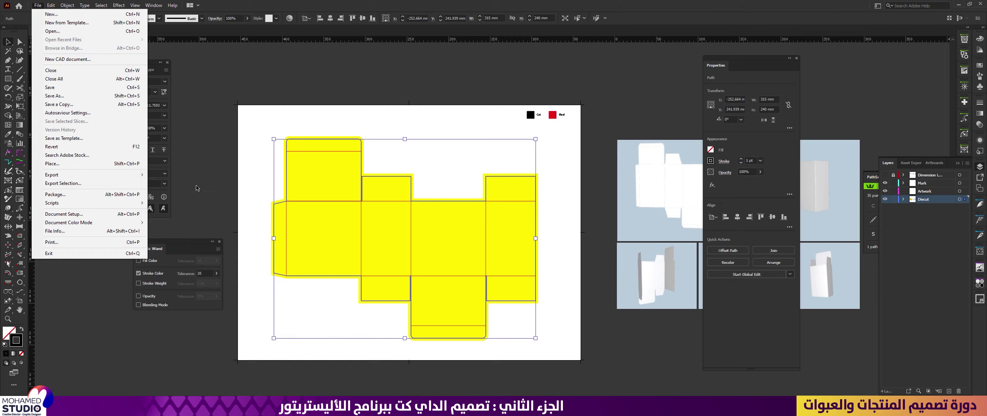
mouse_move(128, 177)
mouse_move(129, 203)
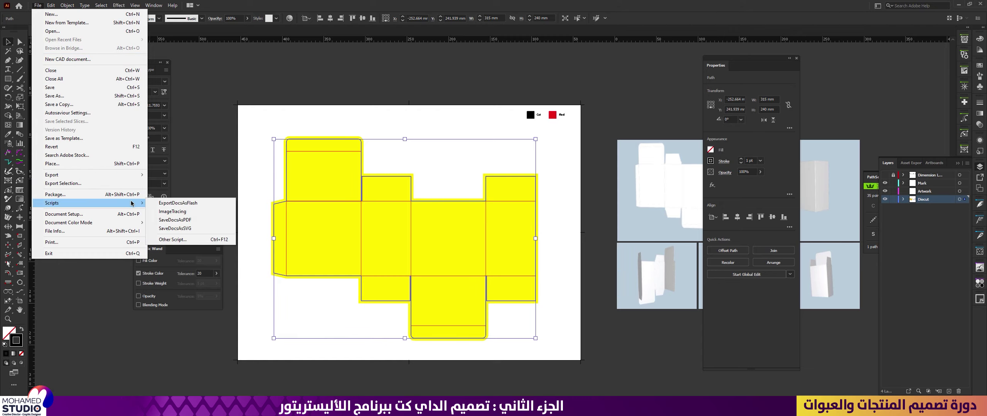
click(180, 239)
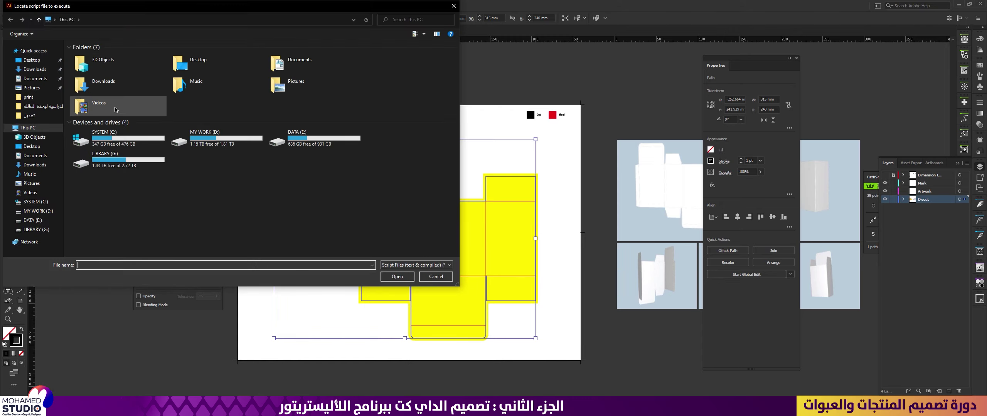
click(35, 59)
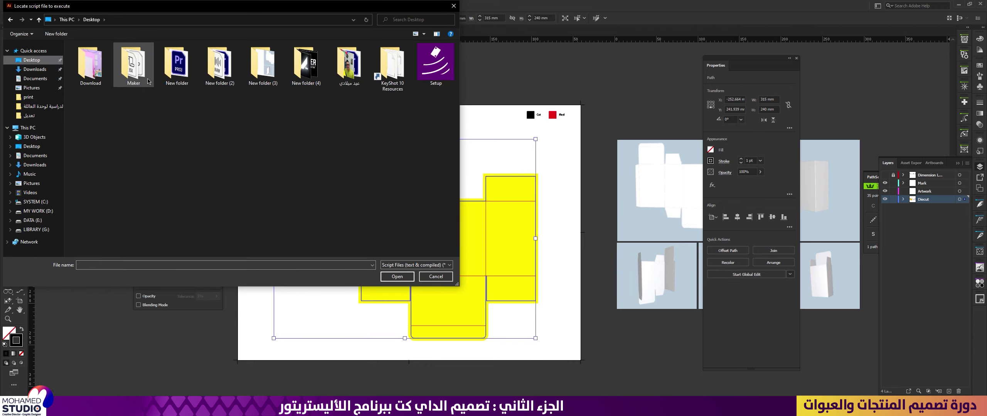
double_click(134, 63)
click(108, 64)
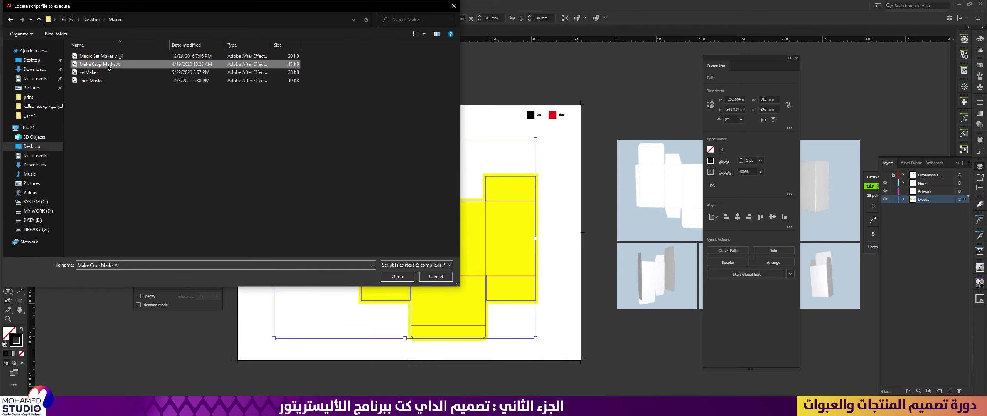
double_click(108, 64)
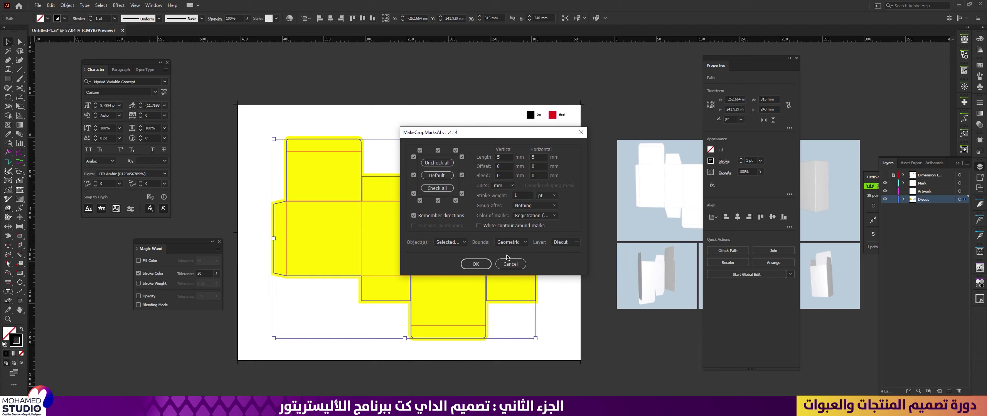
Step: Set Mark as the target layer and generate the crop marks around the box's cut outline
click(567, 242)
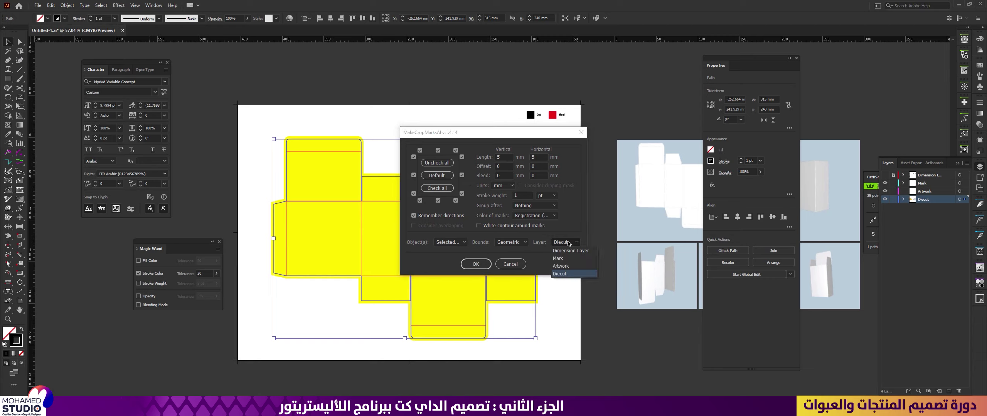
click(561, 259)
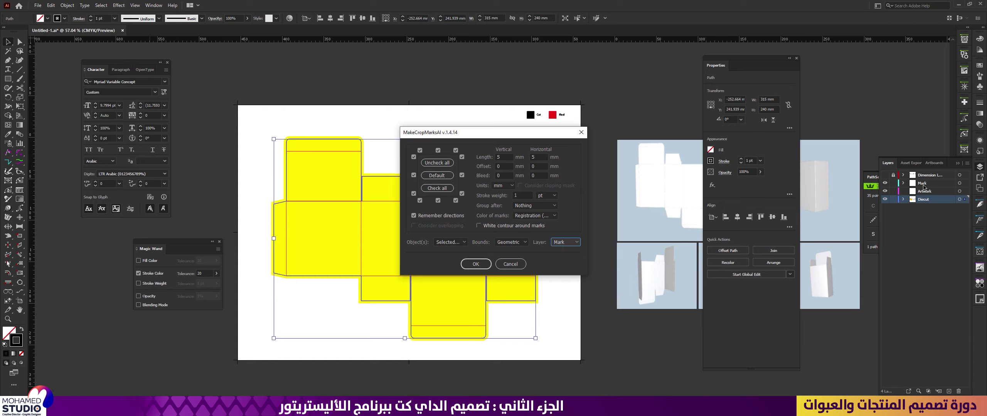
click(478, 266)
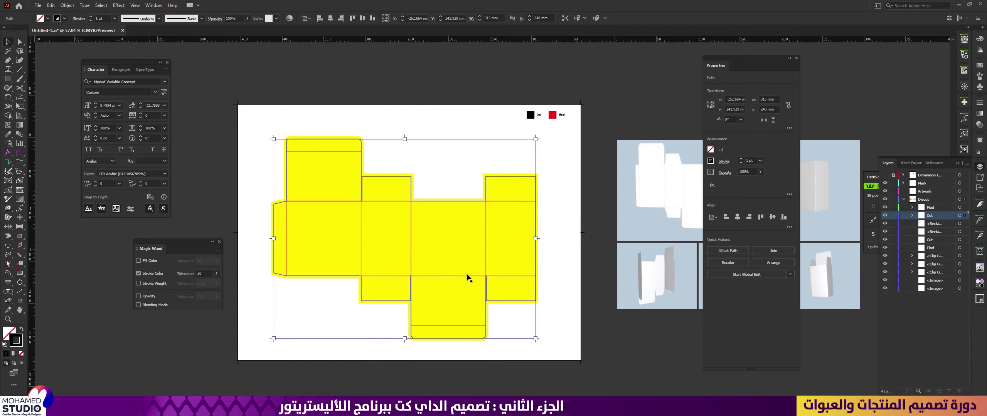
click(557, 168)
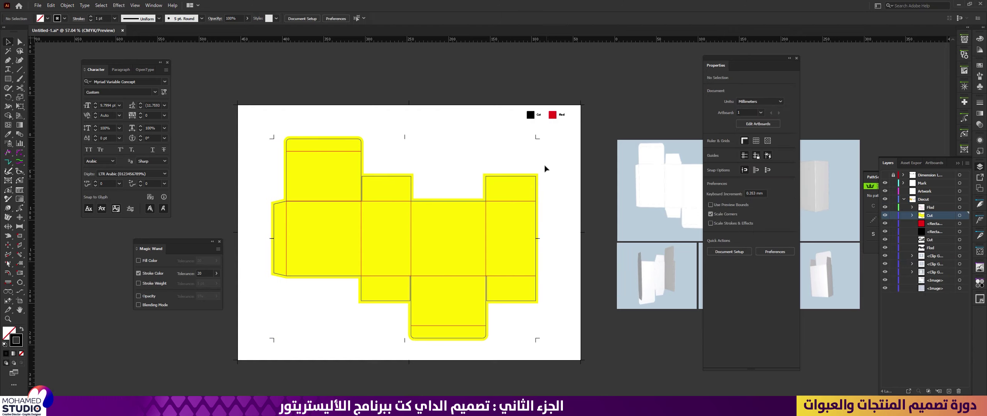
Step: Undo the crop marks around both the box outline and the artboard
drag(529, 145, 599, 136)
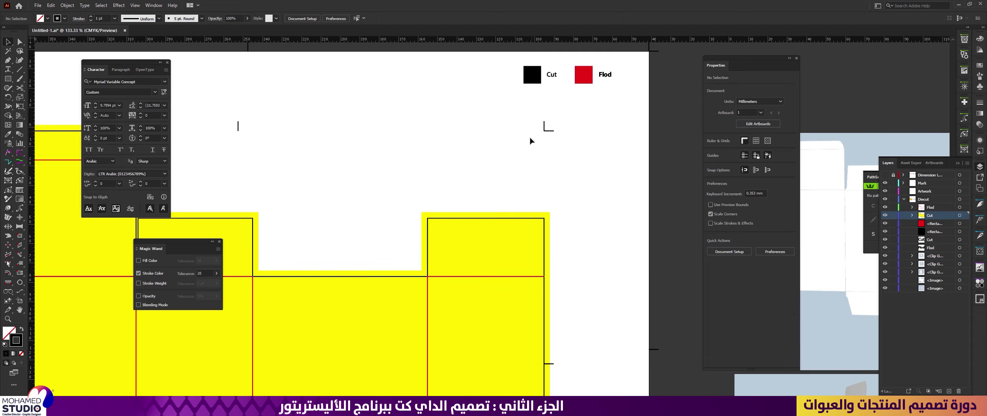
scroll(465, 181, down, 5)
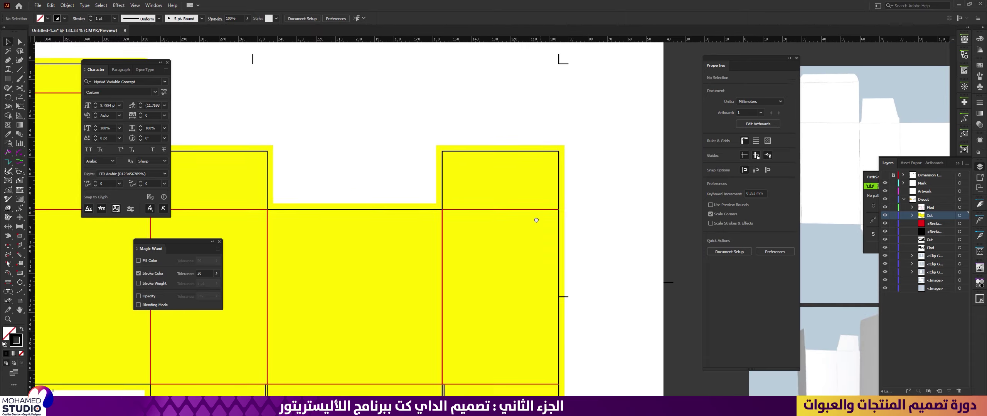
key(ctrl+0)
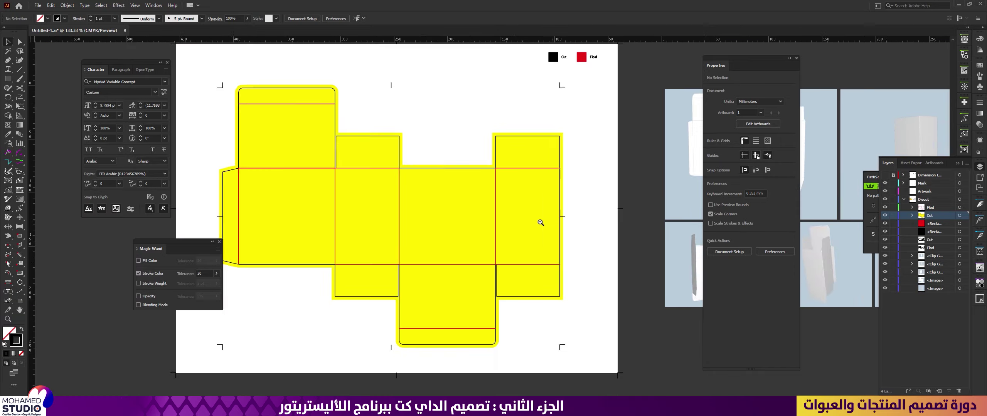
click(555, 224)
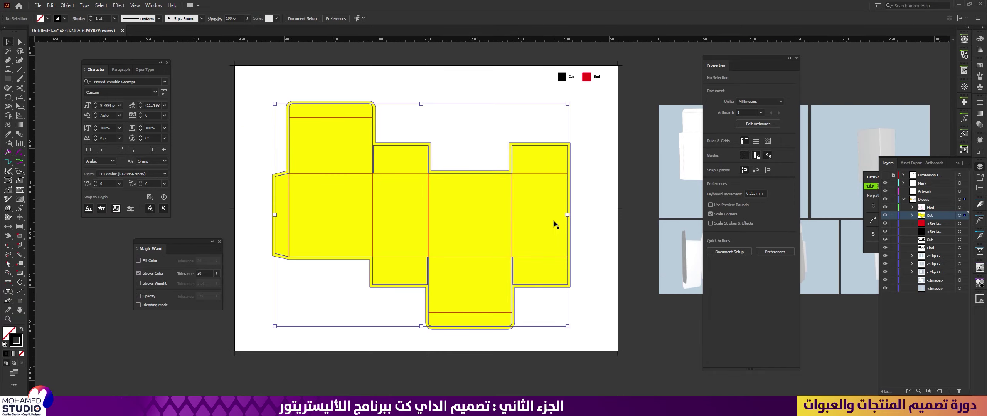
click(610, 221)
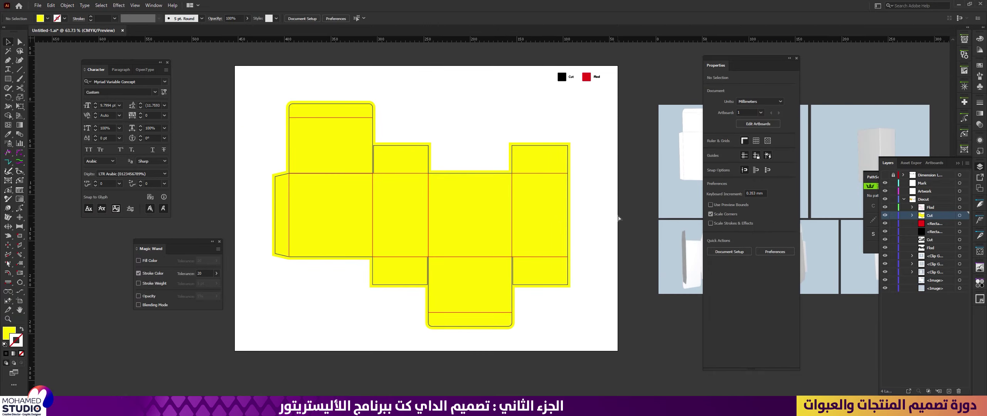
Step: Select the box's cut outline, make Mark the active layer, and start choosing another script file to run
click(571, 210)
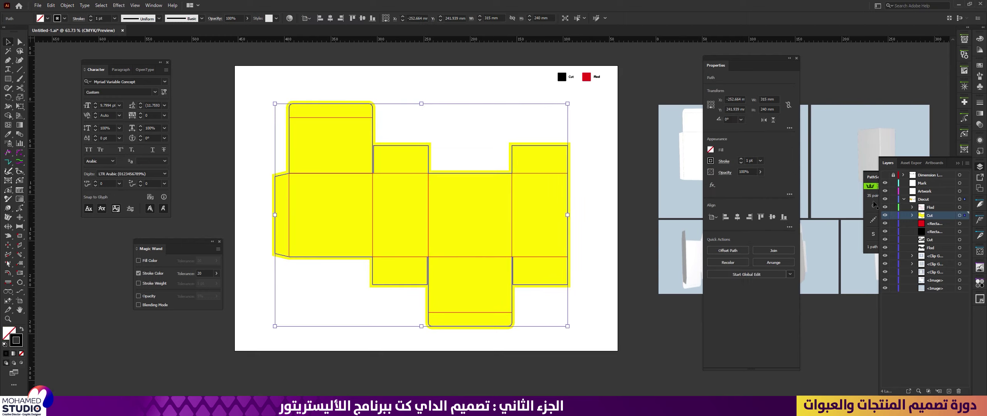
click(922, 185)
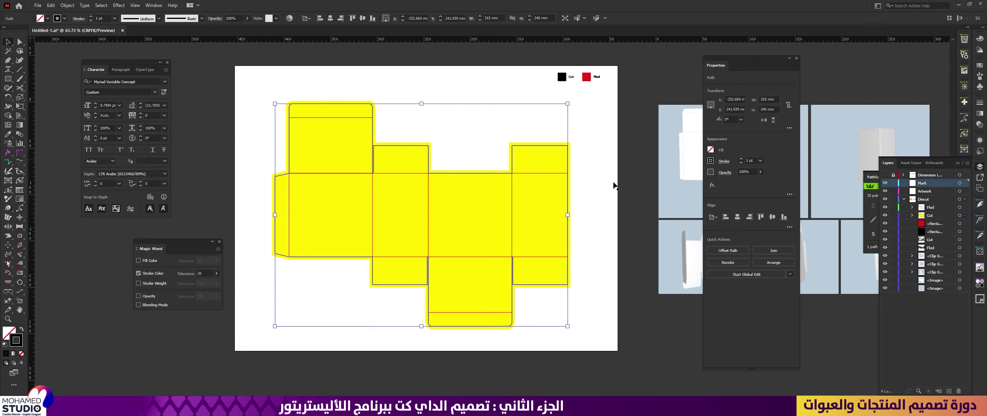
click(37, 5)
mouse_move(91, 177)
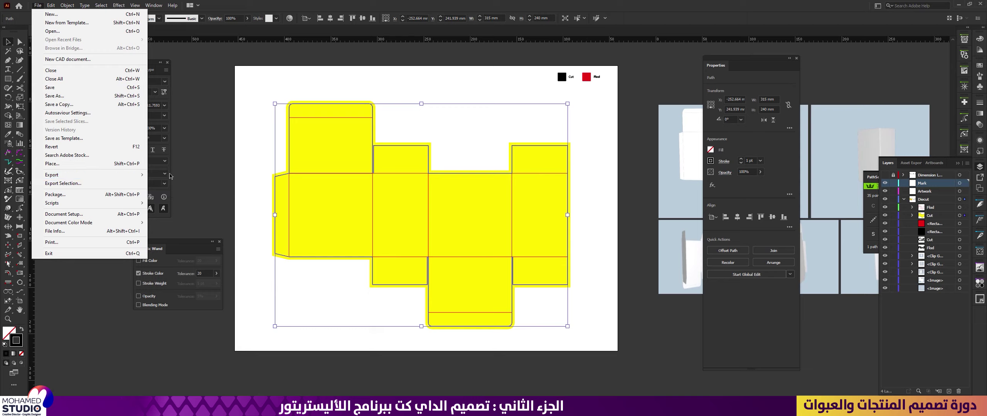
mouse_move(135, 175)
mouse_move(136, 203)
click(170, 241)
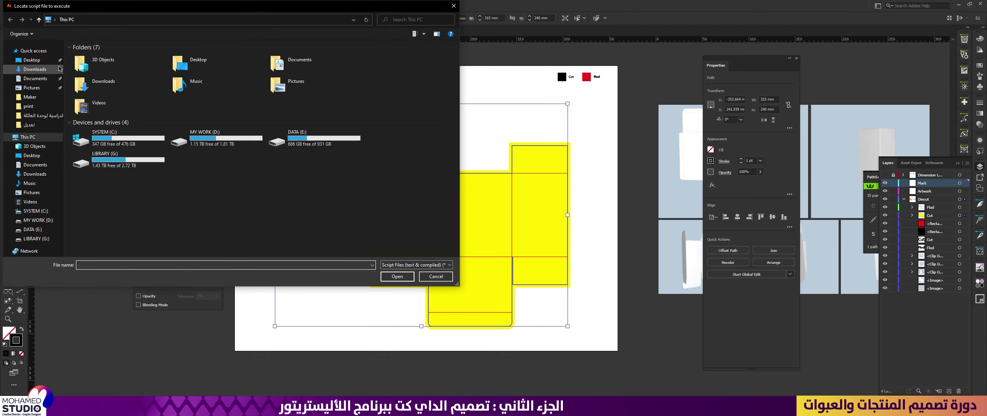
Step: Run Make Crop Marks AI from the Desktop's Maker folder and generate the outline's crop marks on the Mark layer
click(32, 59)
double_click(135, 75)
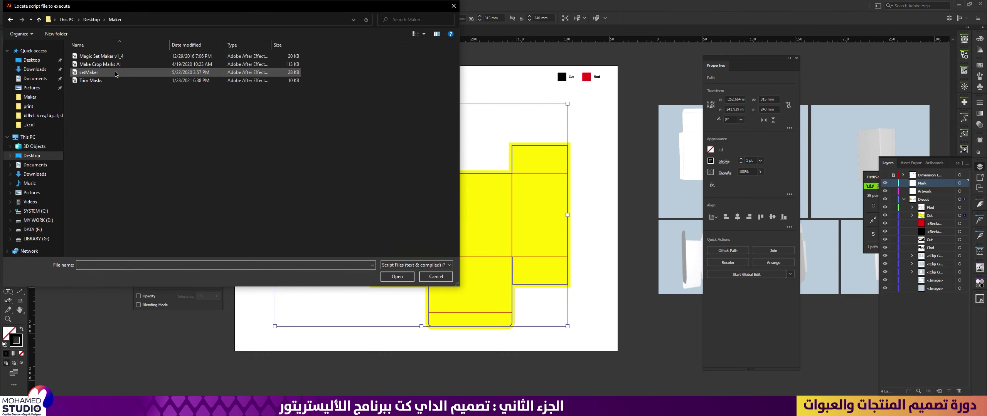
double_click(100, 64)
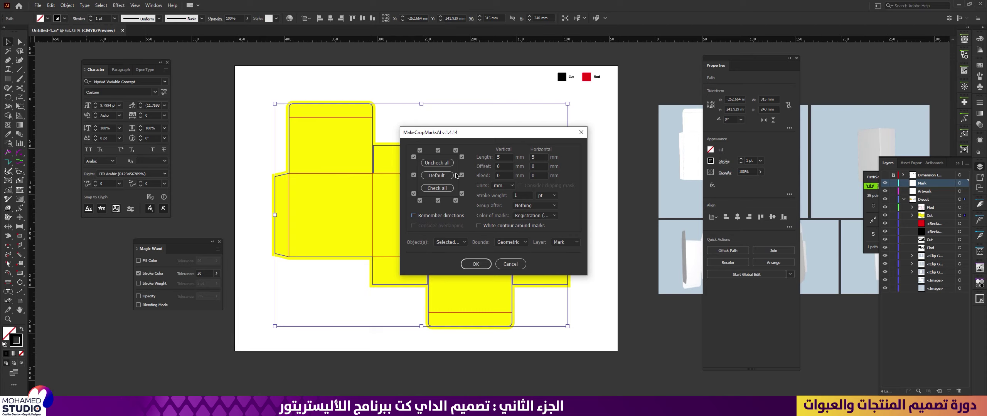
click(476, 265)
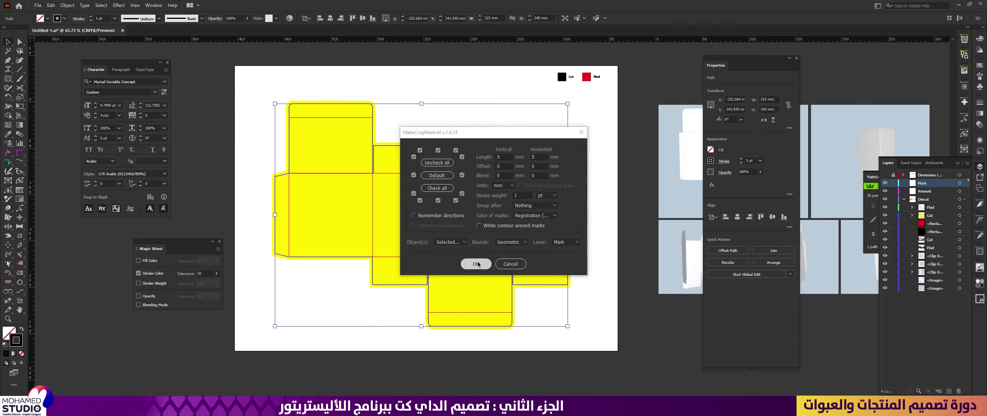
click(604, 211)
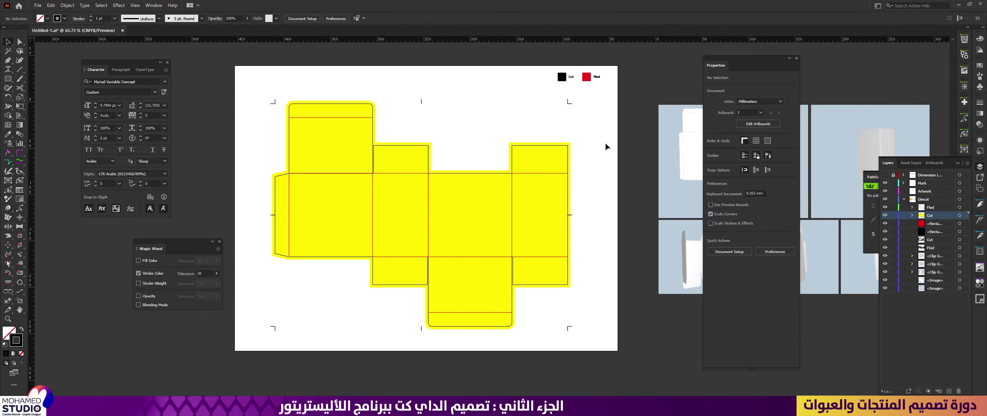
Step: Place a horizontal guide along the bottom crop marks to check their alignment with the box's lowest cut edge
drag(563, 256, 660, 194)
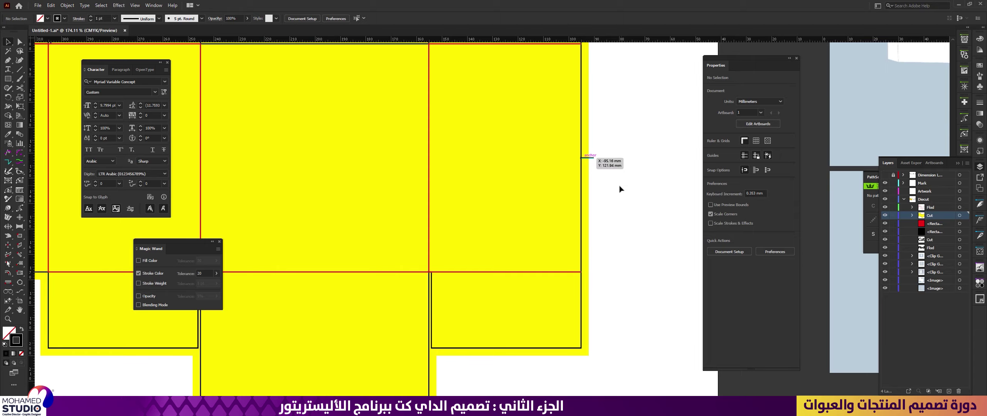
drag(627, 180, 492, 189)
drag(561, 218, 525, 227)
drag(447, 233, 464, 213)
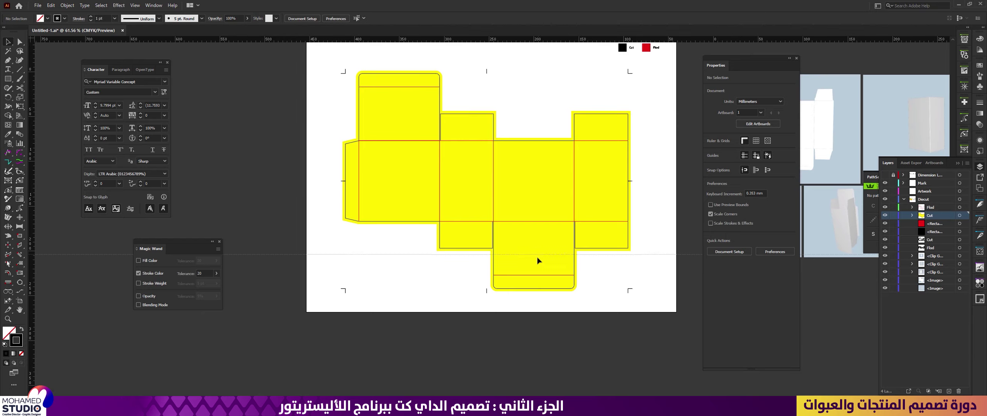
drag(543, 289, 692, 257)
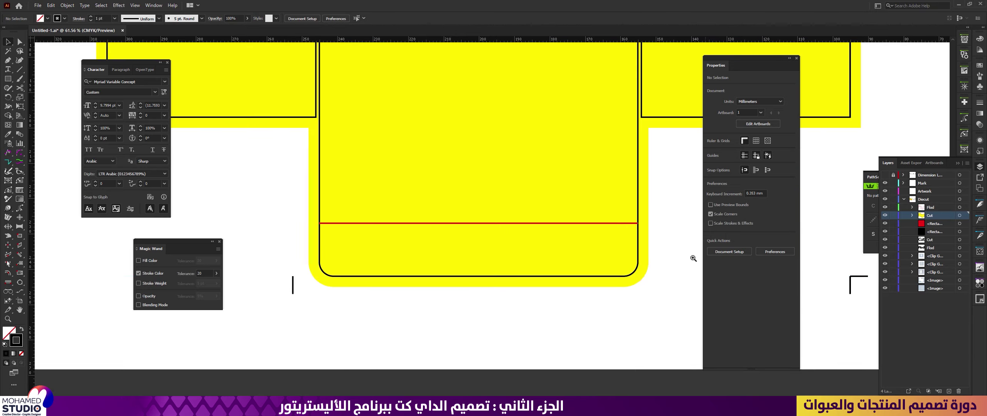
drag(606, 282, 525, 282)
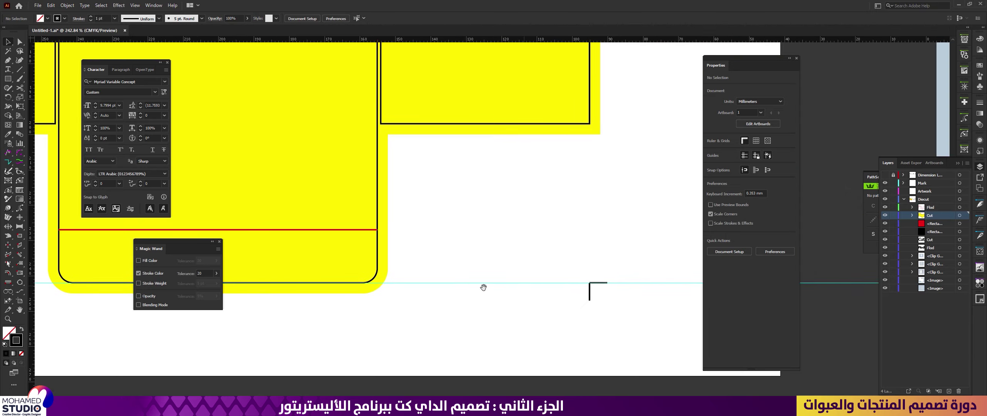
scroll(483, 288, down, 5)
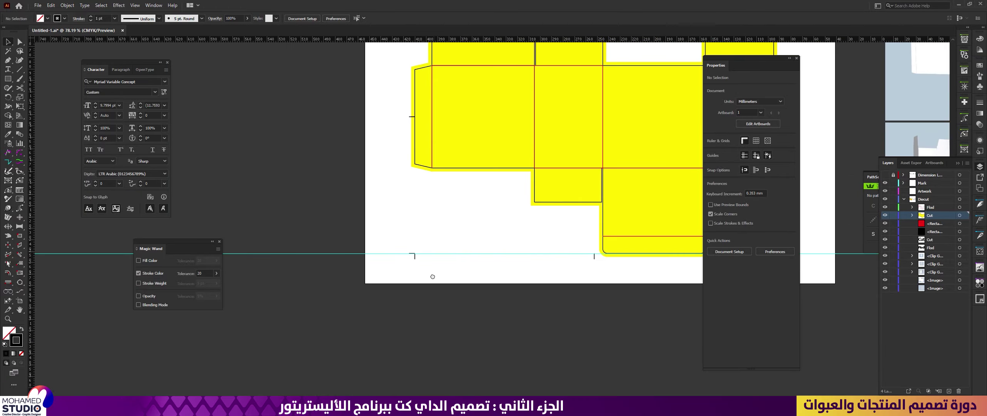
scroll(432, 277, up, 2)
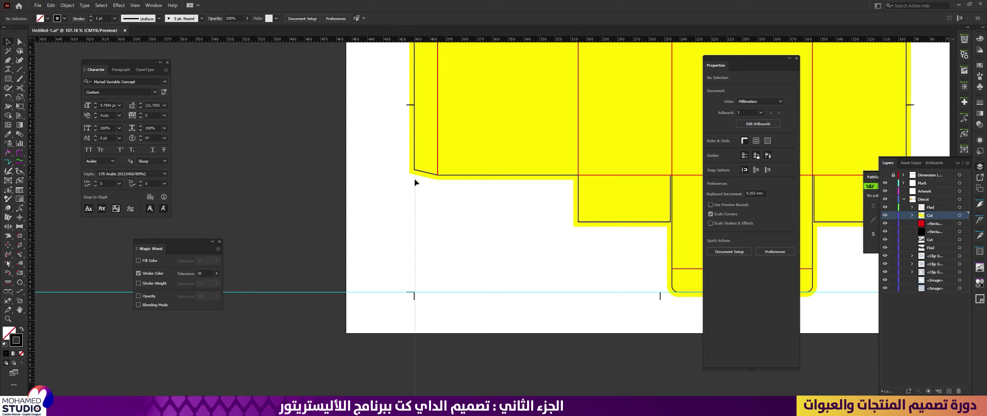
Step: Add a vertical guide at the left crop marks and a horizontal guide at the top ones to check their alignment
drag(414, 183, 414, 189)
drag(412, 288, 413, 235)
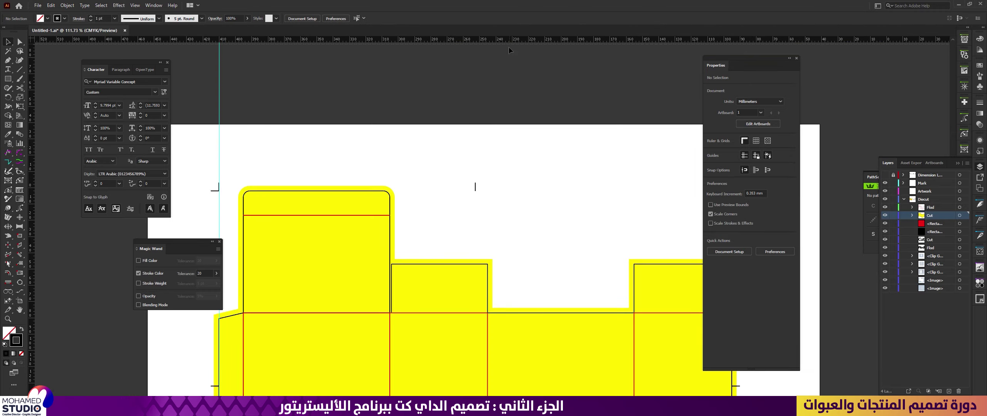
drag(509, 50, 454, 191)
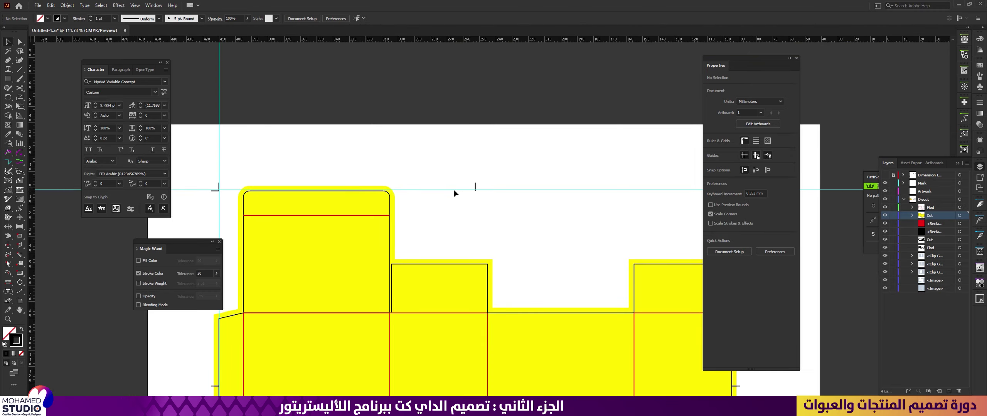
drag(370, 179, 495, 164)
drag(608, 235, 535, 226)
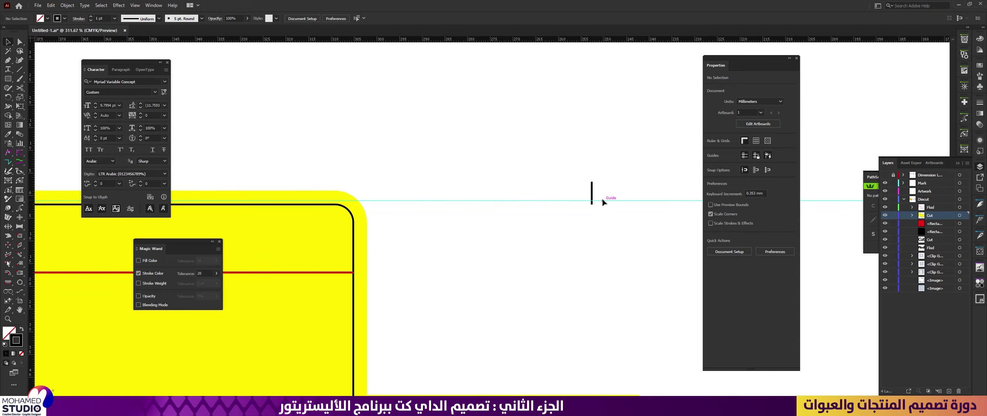
Step: Unlock the guides and delete both horizontal guides and the vertical one
right_click(544, 180)
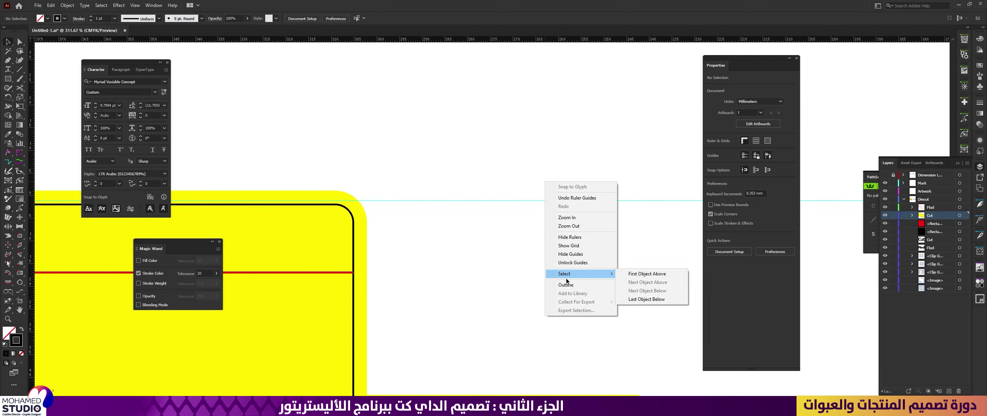
click(577, 261)
drag(605, 201, 606, 208)
drag(538, 215, 539, 215)
key(ctrl+0)
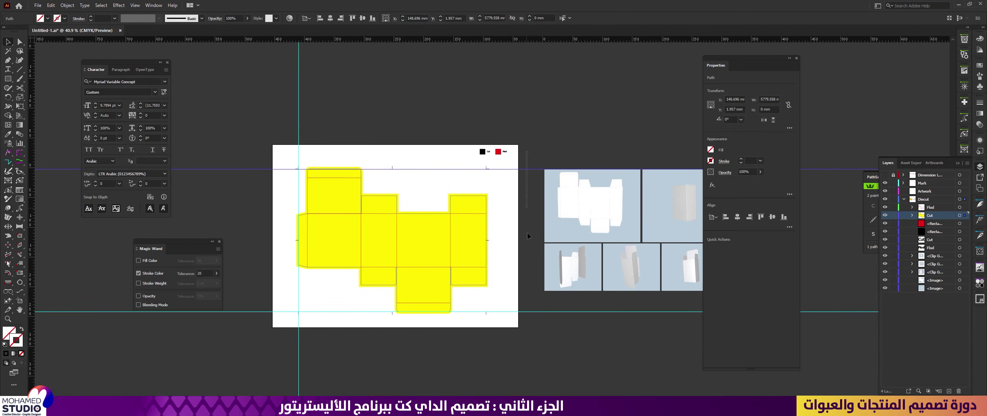
shift+click(495, 312)
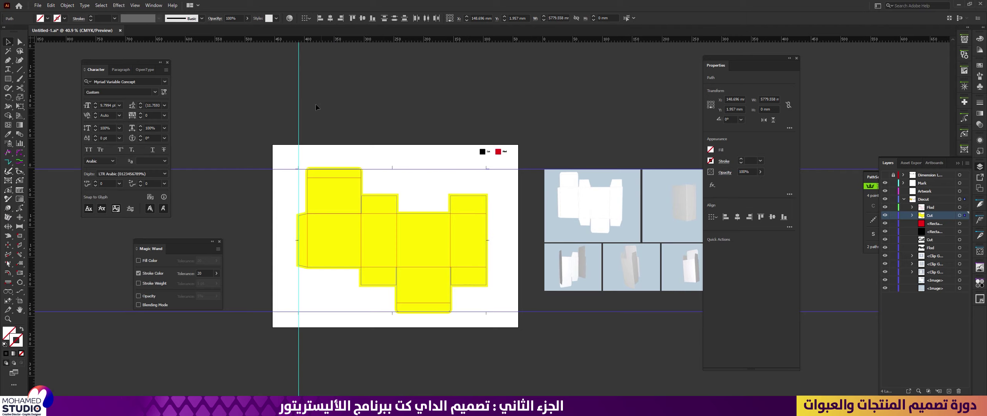
key(Delete)
drag(316, 103, 262, 125)
key(Delete)
Step: Stack the colour legend in the artboard's upper-right corner, with the Cut swatch and label beneath the Flod ones
key(ctrl+space)
drag(397, 211, 518, 175)
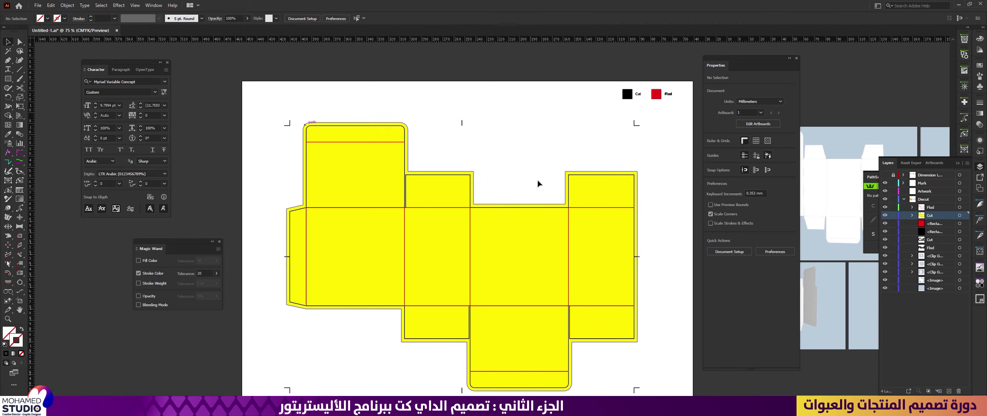
drag(558, 158, 516, 165)
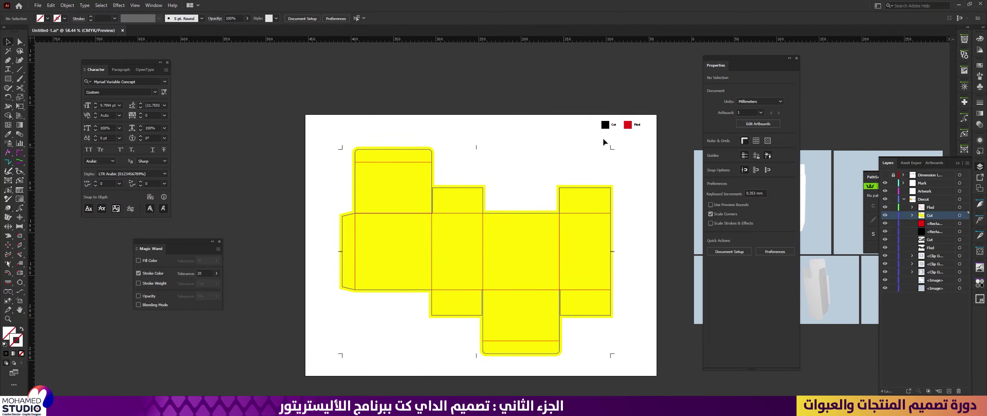
drag(634, 126, 606, 148)
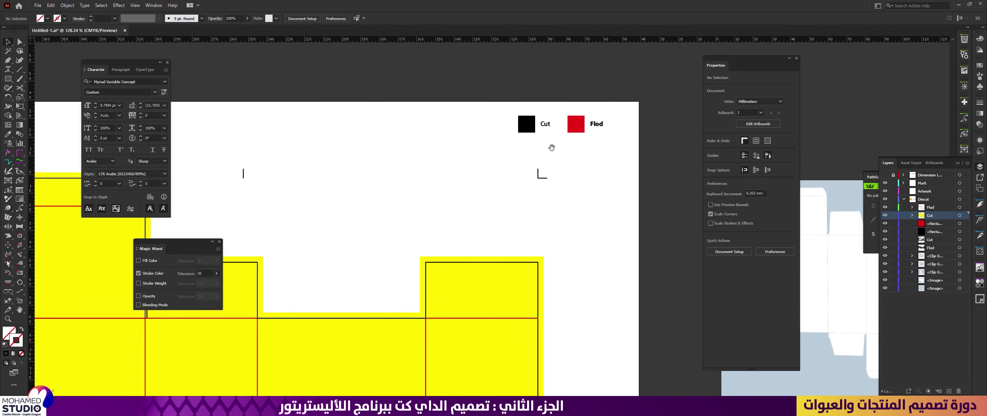
drag(544, 146, 520, 207)
click(612, 166)
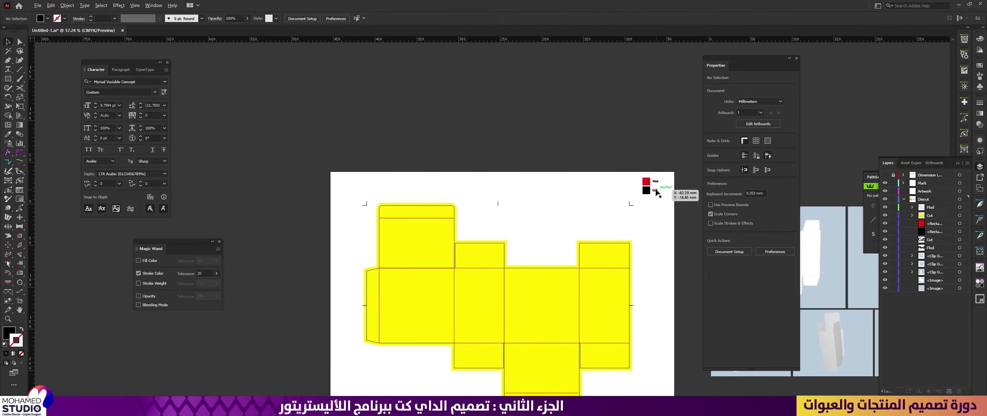
Step: Duplicate the legend's Cut label into the artboard's upper-left corner
drag(656, 191, 360, 179)
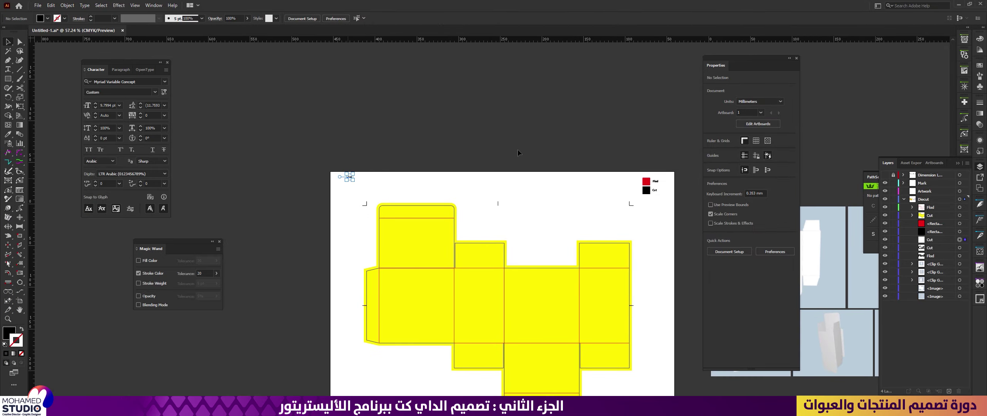
scroll(385, 194, up, 1)
scroll(524, 224, up, 5)
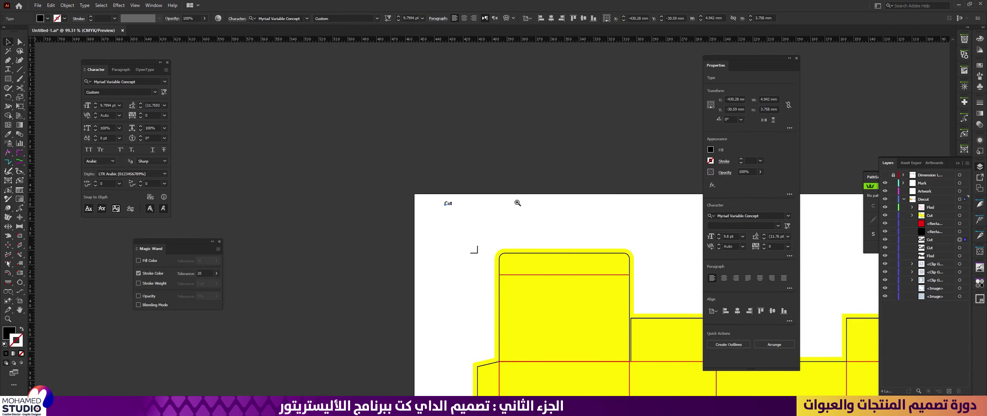
Step: Try to stretch the duplicated Cut label in the artboard's upper-left corner to a larger size
drag(404, 205, 468, 218)
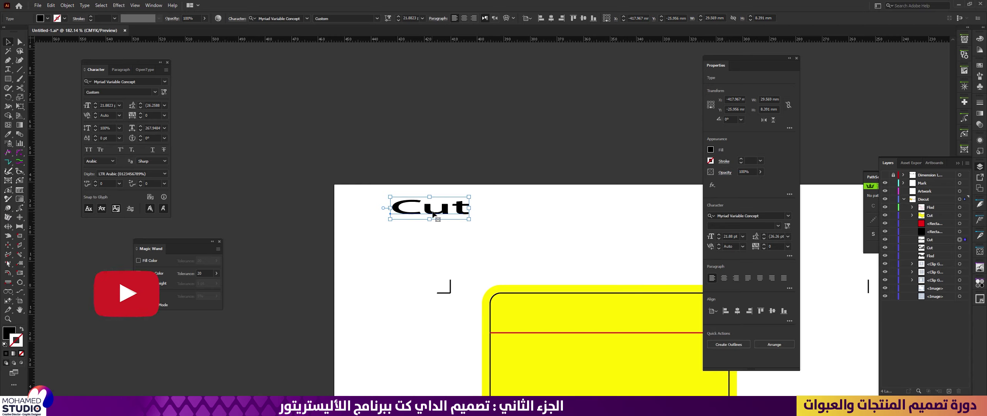
click(439, 234)
scroll(481, 216, down, 5)
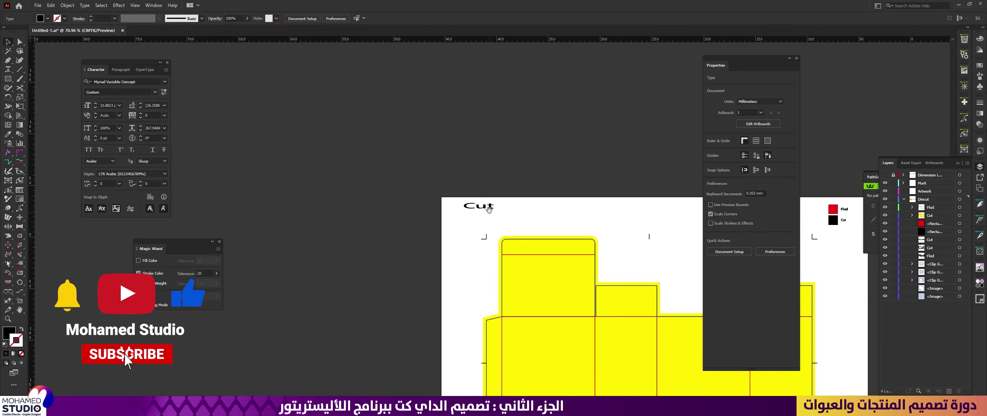
click(495, 215)
click(499, 220)
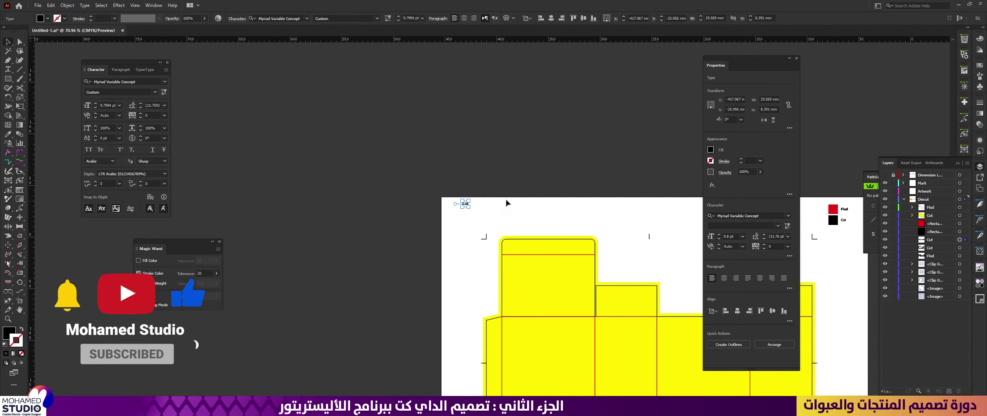
Step: Enlarge the upper-left Cut label proportionally to about 21.5 pt and replace its text with "Size : W: 90 x"
scroll(447, 208, up, 6)
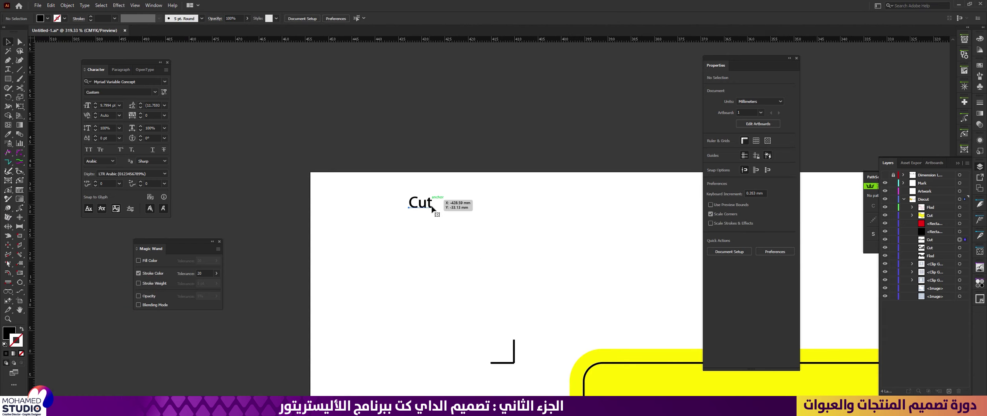
click(439, 209)
double_click(441, 210)
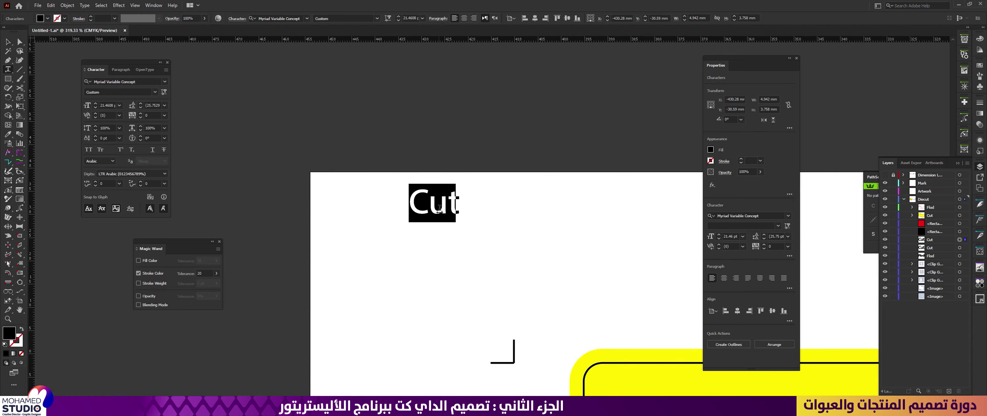
text(S)
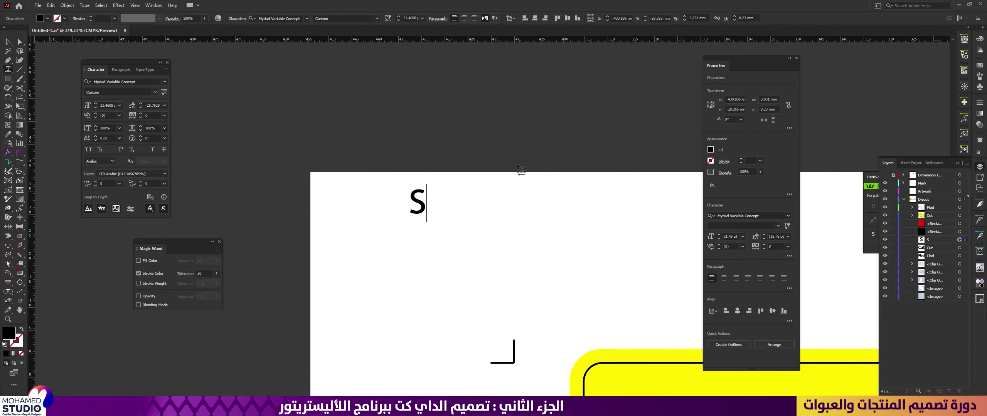
text(ize )
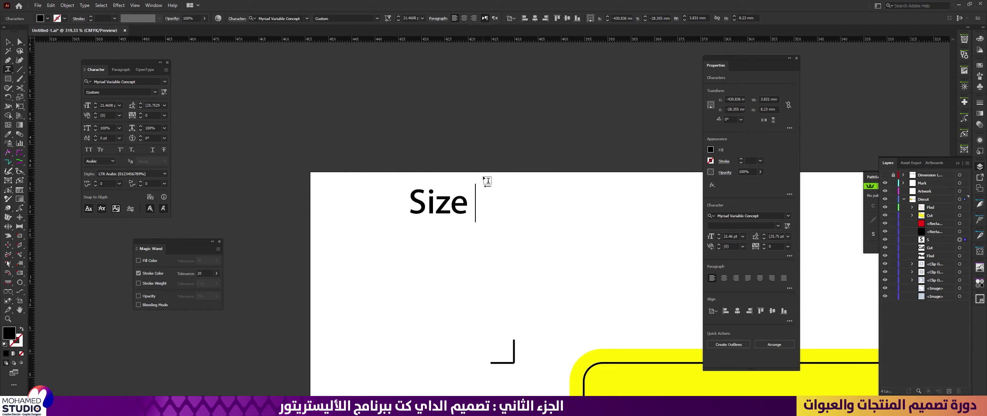
text(P)
key(BackSpace)
text(: W)
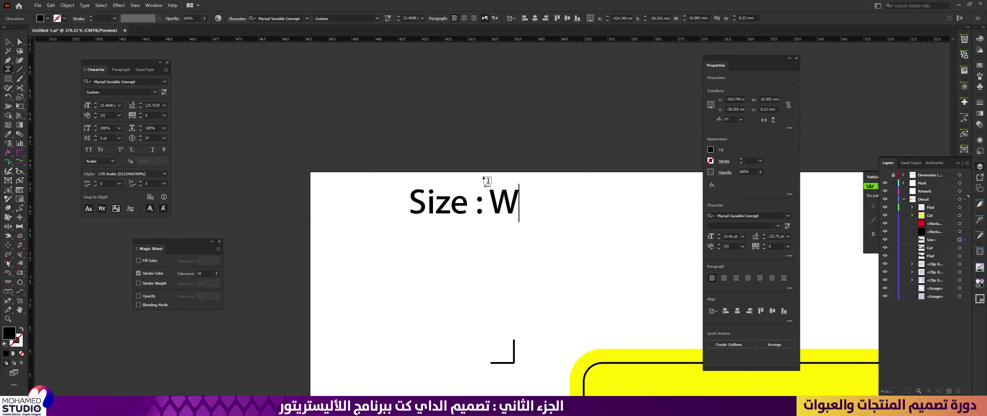
text(:90)
key(BackSpace)
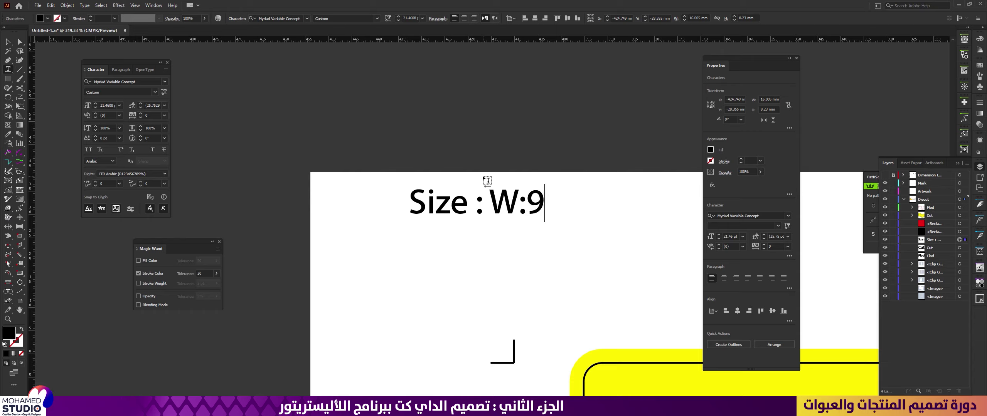
key(BackSpace)
key(BackSpace)
text(90 x)
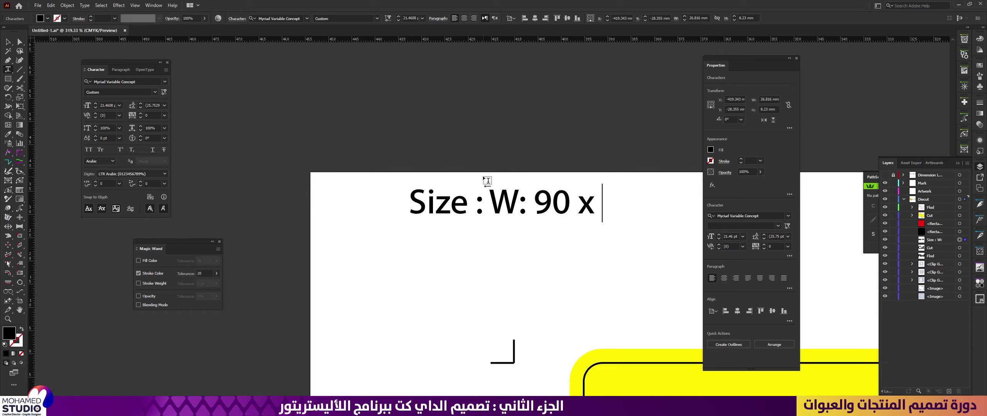
Step: Add the values 60 and 90 to the end of the size label
text( 6)
key(BackSpace)
text(60 )
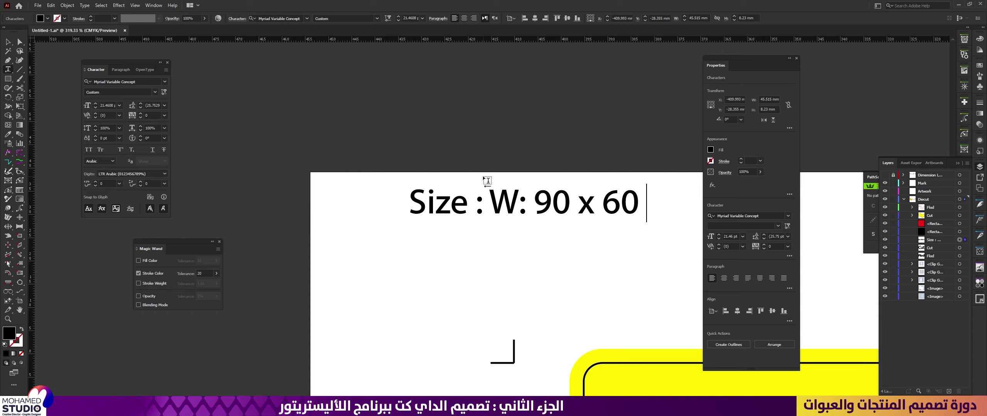
text(p)
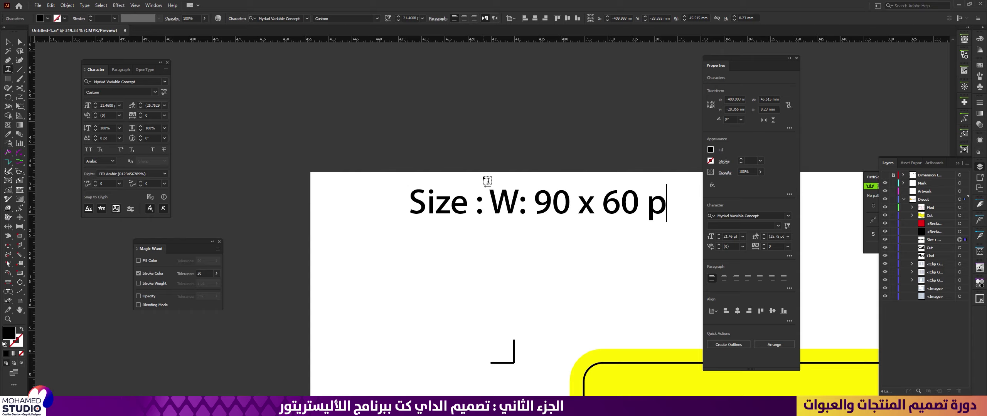
key(BackSpace)
text(90)
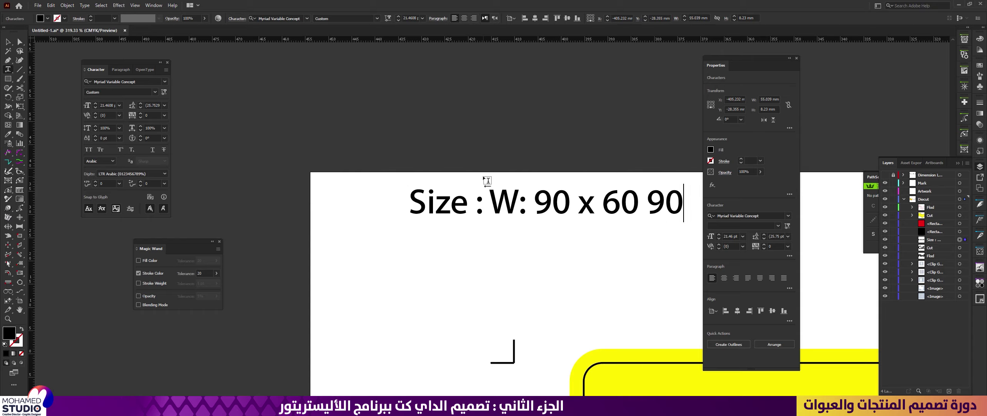
Step: Insert "L:" before 60 and "H:" before the last 90 in the size label
click(599, 215)
text(L)
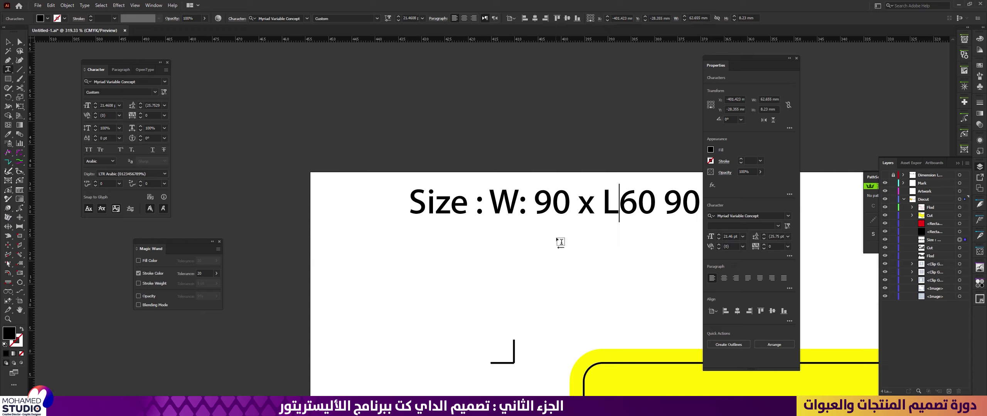
text(:)
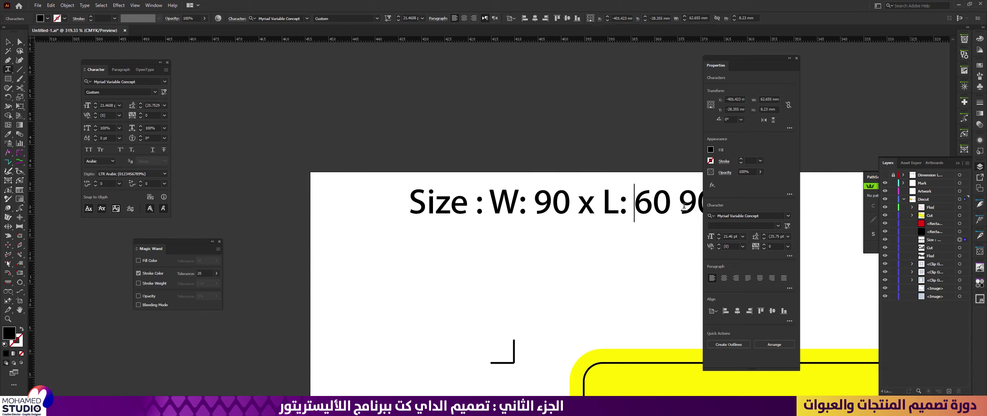
click(666, 213)
text(H)
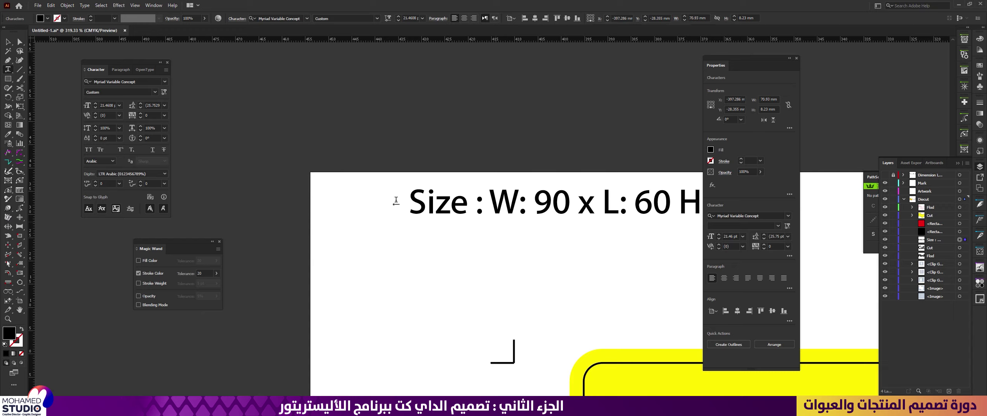
Step: Shrink the size label to about 14.5 pt near the artboard's upper-left corner and append "mm" to its text
click(8, 43)
drag(568, 212, 524, 223)
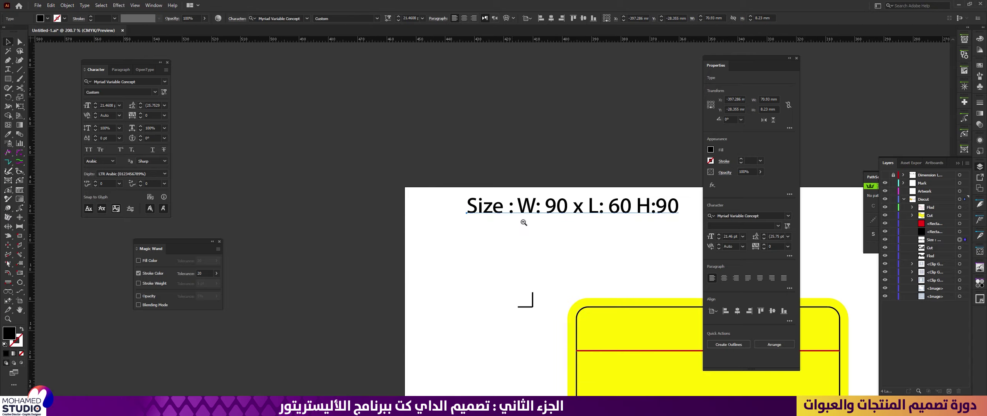
drag(606, 215, 495, 227)
double_click(488, 226)
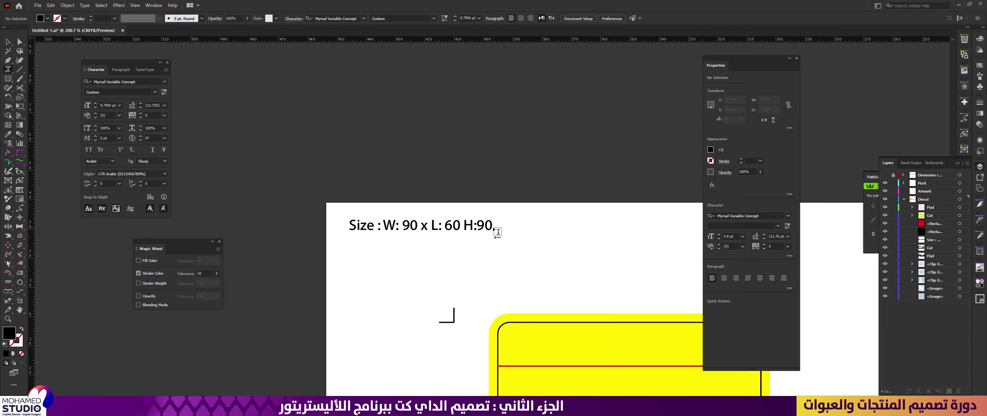
text(mm)
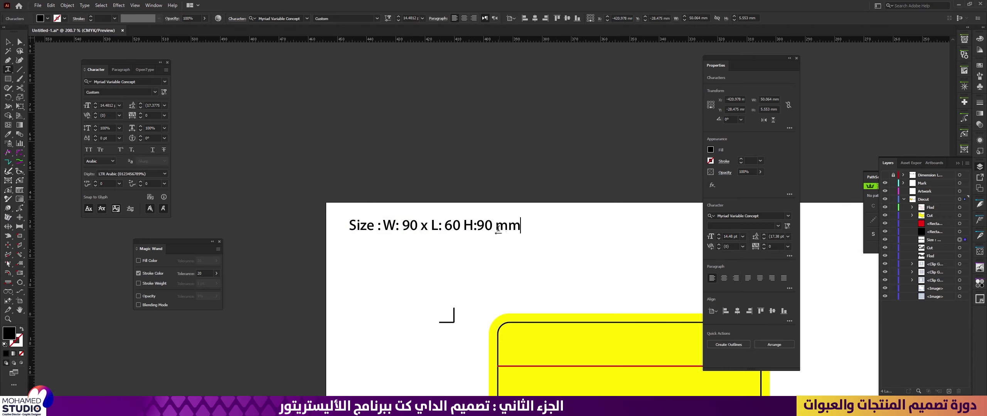
click(8, 42)
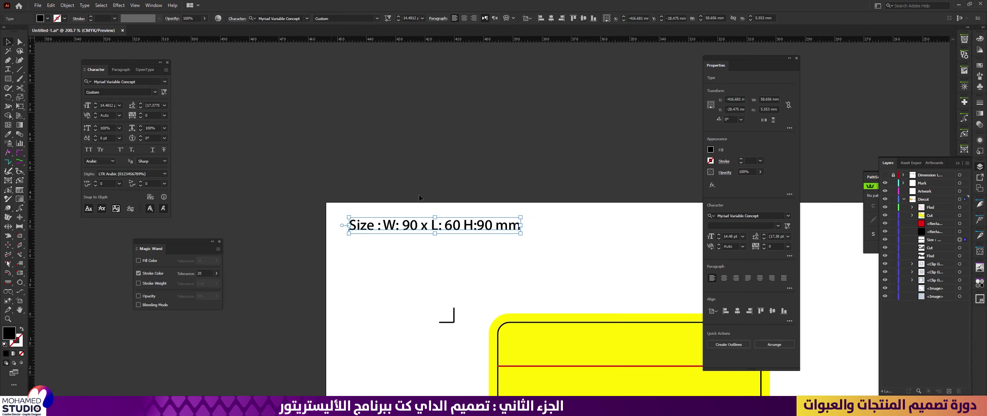
Step: Make the dimension lines layer visible over the box die-cut
click(554, 256)
drag(609, 224, 535, 238)
drag(621, 307, 456, 218)
drag(534, 228, 505, 228)
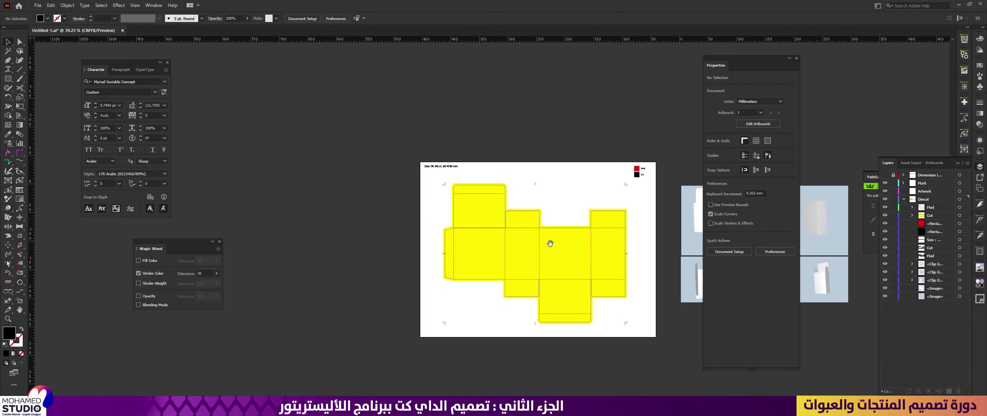
scroll(550, 244, up, 3)
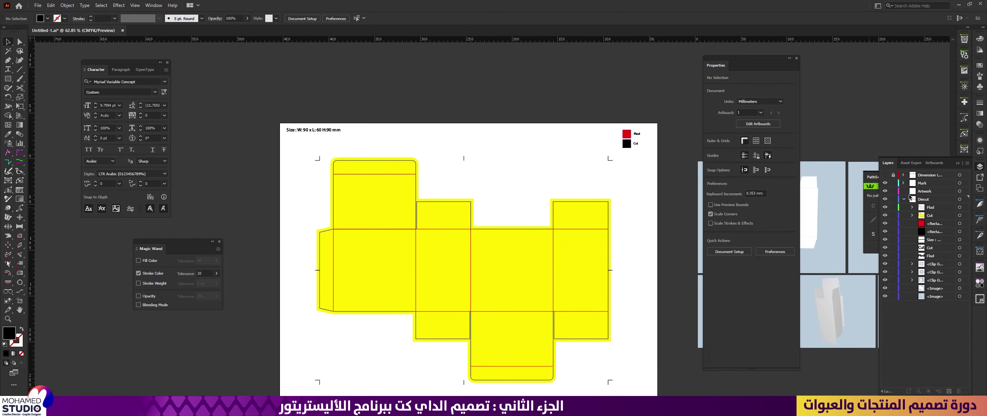
click(885, 176)
scroll(387, 251, up, 3)
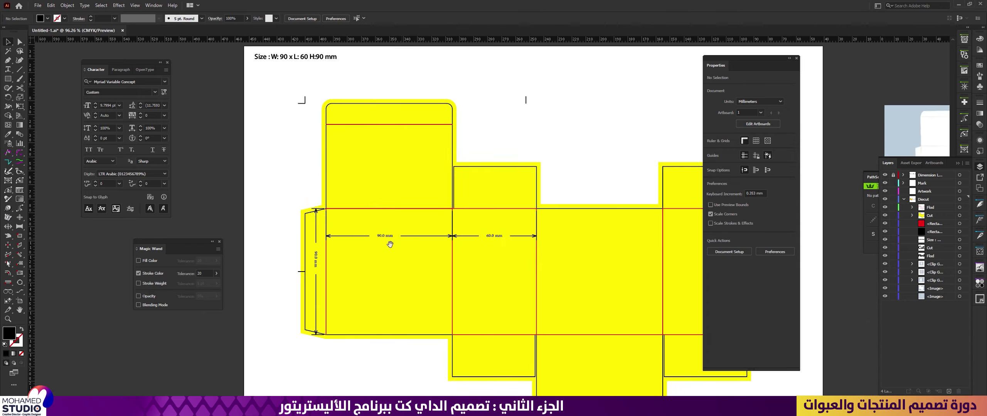
scroll(386, 260, down, 3)
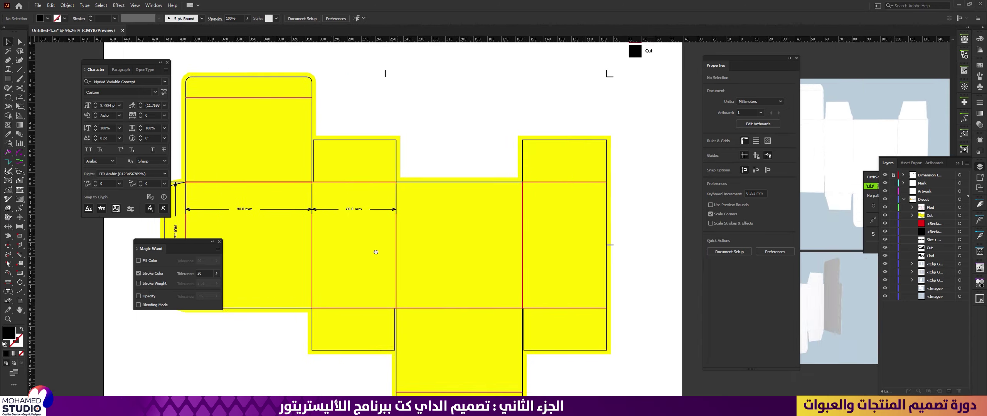
scroll(425, 243, down, 2)
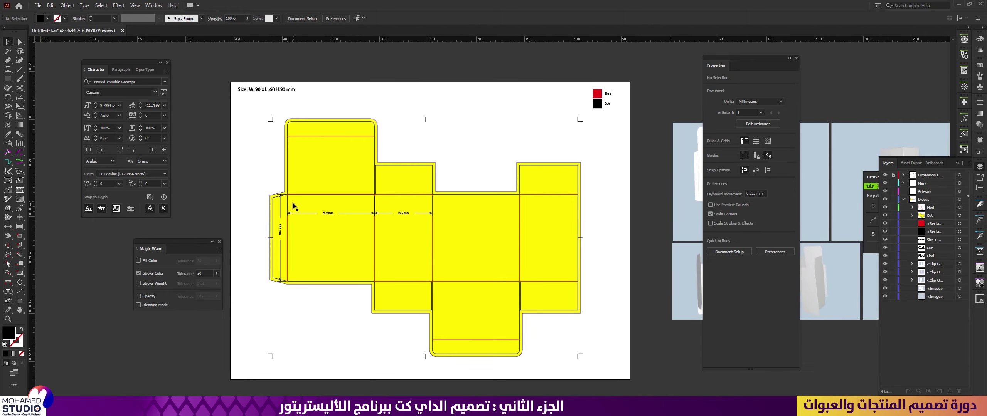
Step: Unlock the dimension lines layer and delete the vertical dimension's line segments and text at the glue flap
click(279, 214)
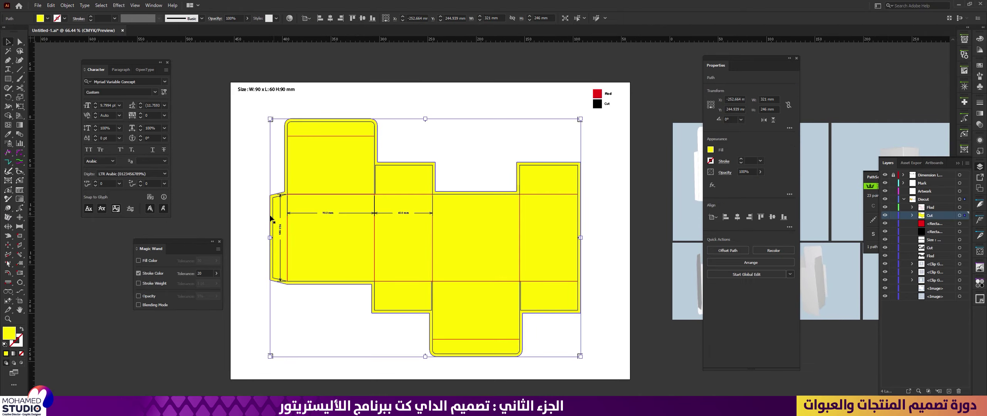
click(584, 187)
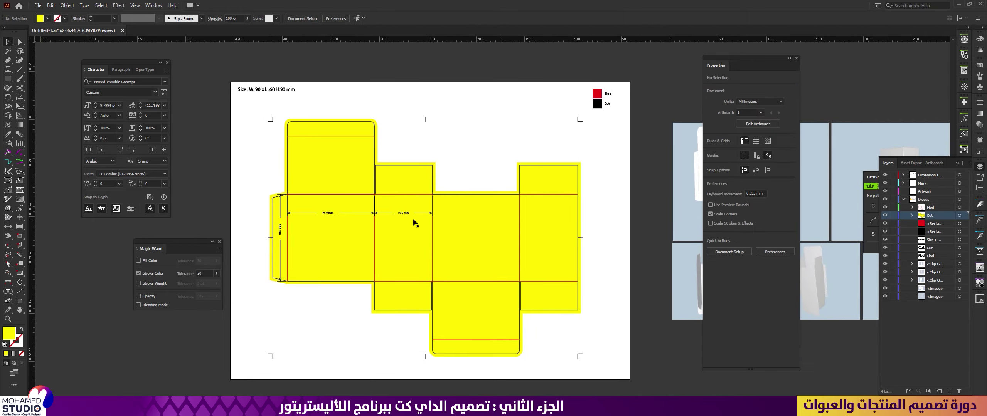
click(280, 229)
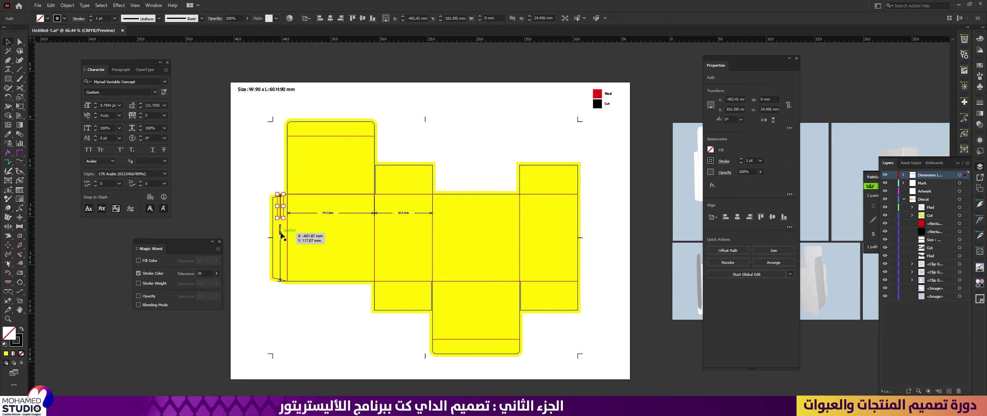
shift+click(281, 255)
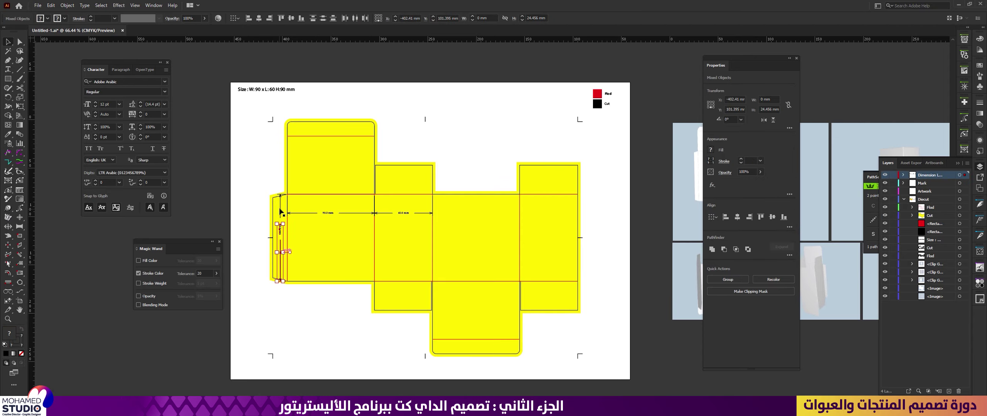
key(Delete)
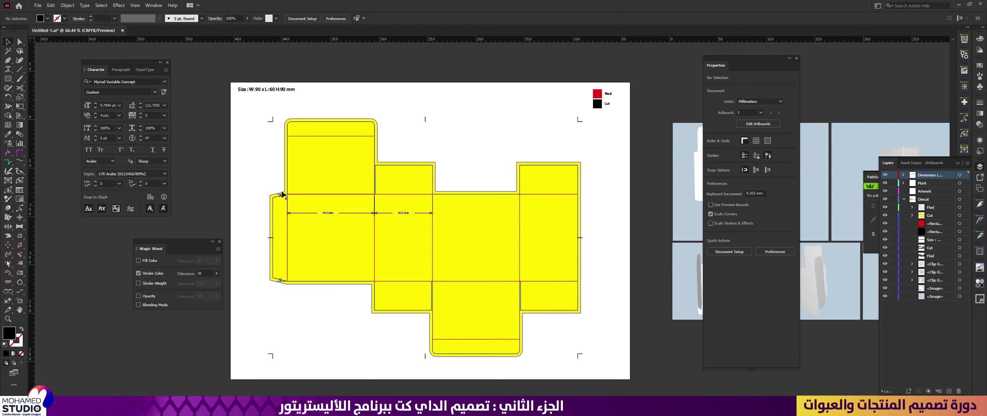
Step: Delete the leftover arrowhead and extension line at the upper end of the glue flap
scroll(281, 202, up, 5)
click(278, 228)
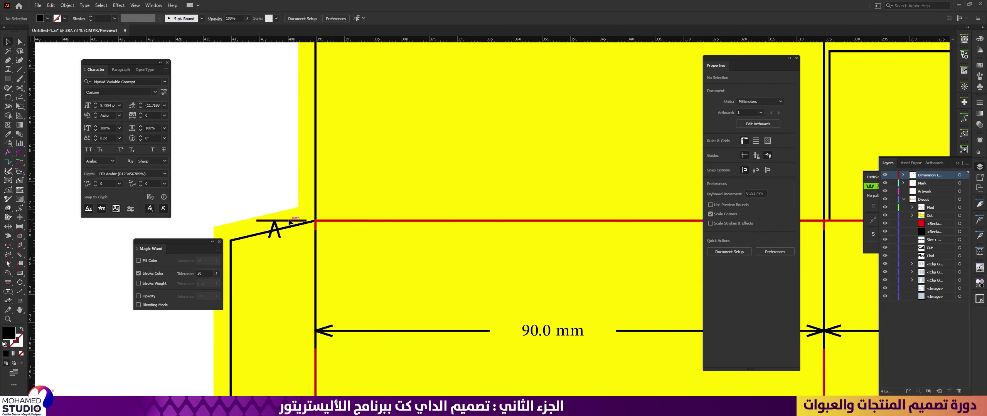
key(Delete)
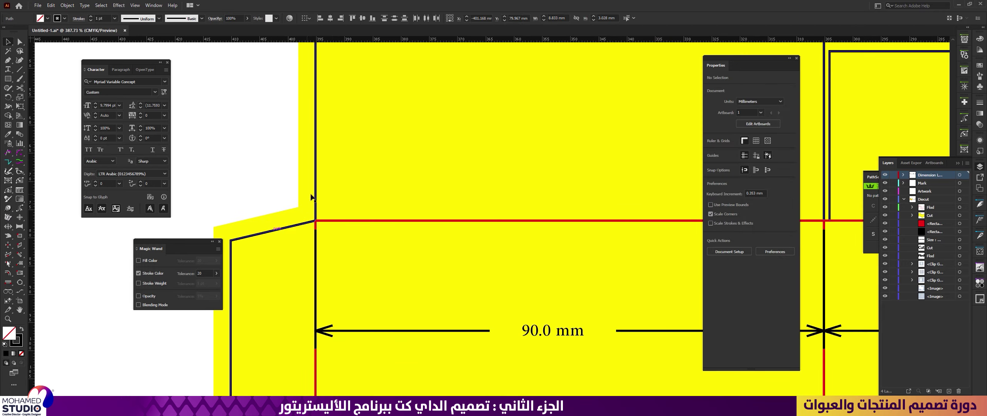
scroll(388, 211, down, 3)
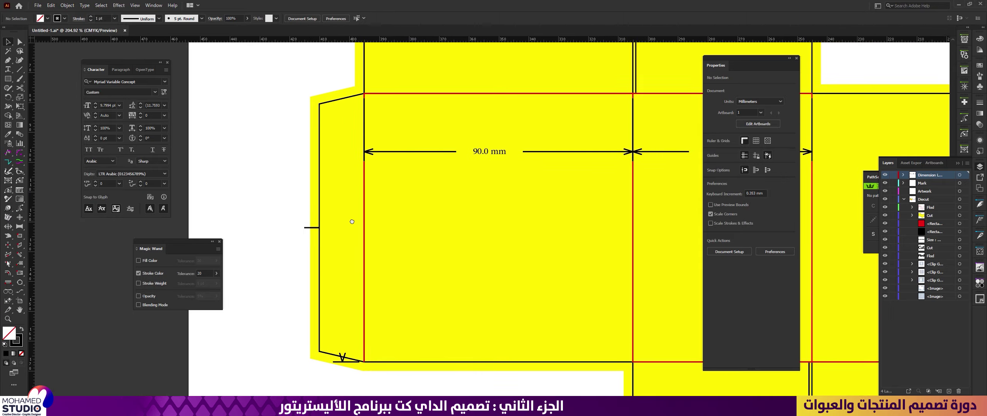
Step: Delete the middle crop mark beside the glue flap and the leftover dimension arrowhead at the flap's lower end
click(311, 228)
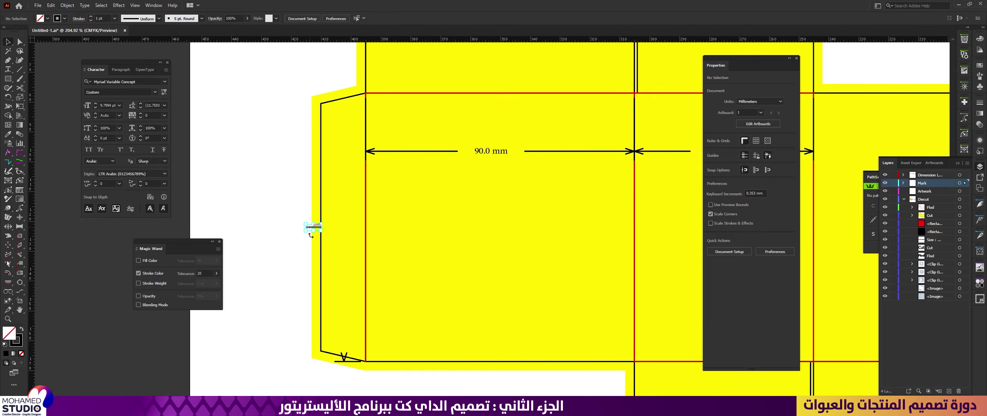
key(Delete)
click(343, 359)
key(Delete)
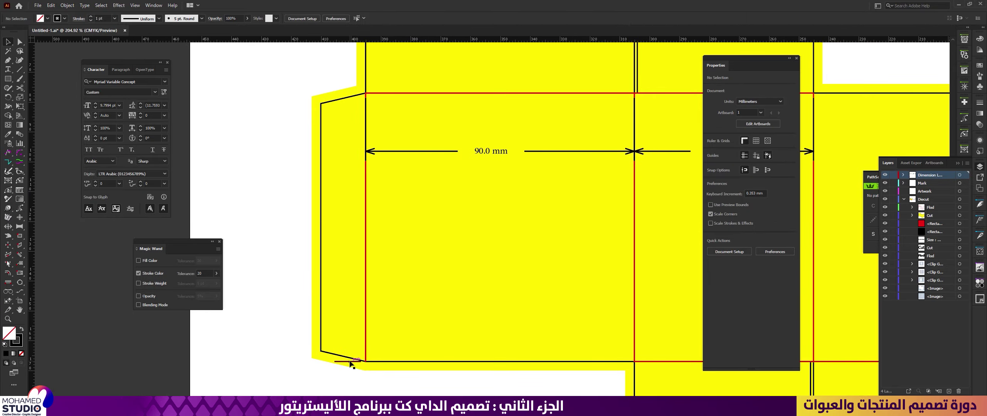
Step: Delete the leftover extension line at the glue flap's lower end and undo the accidental move of the yellow bleed shape
click(349, 362)
drag(536, 198, 367, 212)
key(ctrl+z)
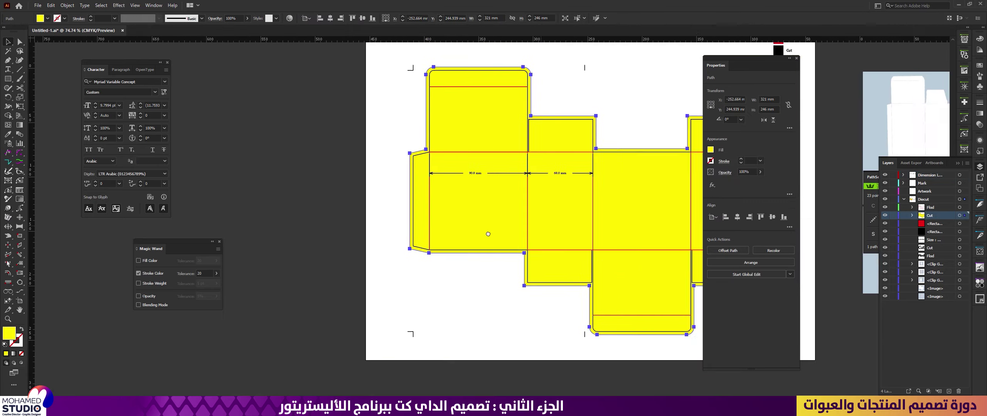
Step: Try to dimension the height of the last narrow side panel with a vertical dimension beside its outer edge
drag(617, 232, 425, 255)
click(578, 222)
scroll(582, 222, up, 3)
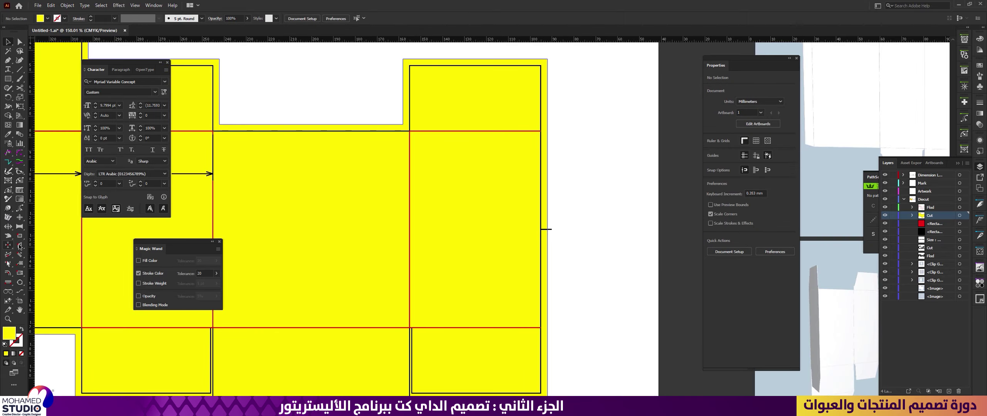
click(19, 247)
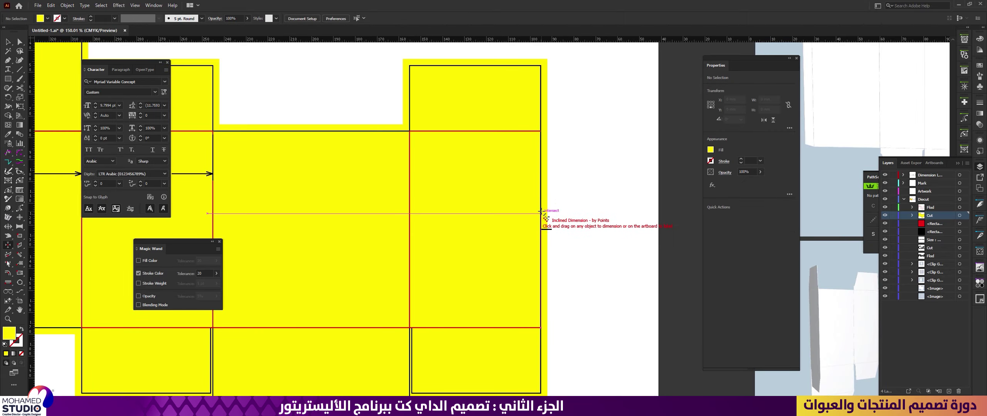
drag(540, 211, 578, 223)
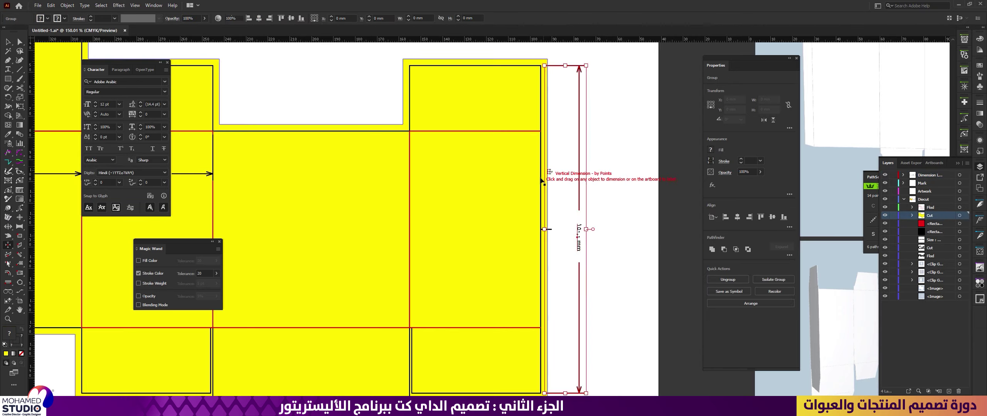
key(ctrl+z)
drag(541, 177, 570, 179)
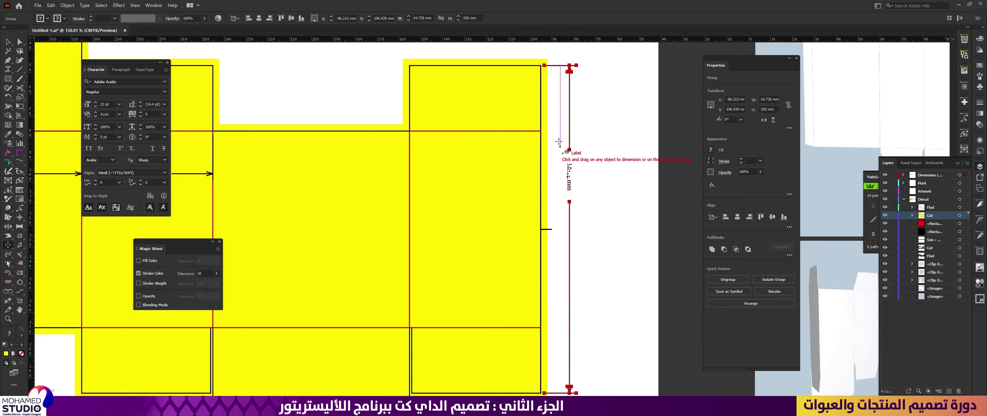
key(ctrl+z)
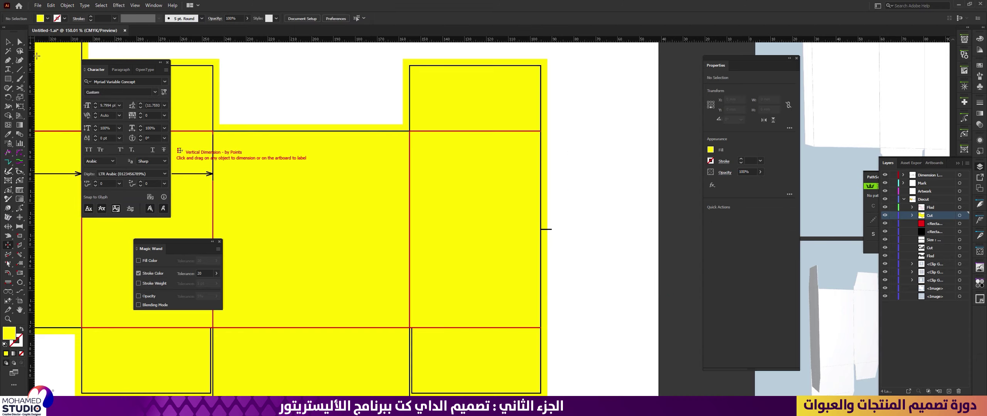
Step: Split the cut outline with the Scissors tool where both horizontal fold lines meet the last side panel's outer edge
click(8, 42)
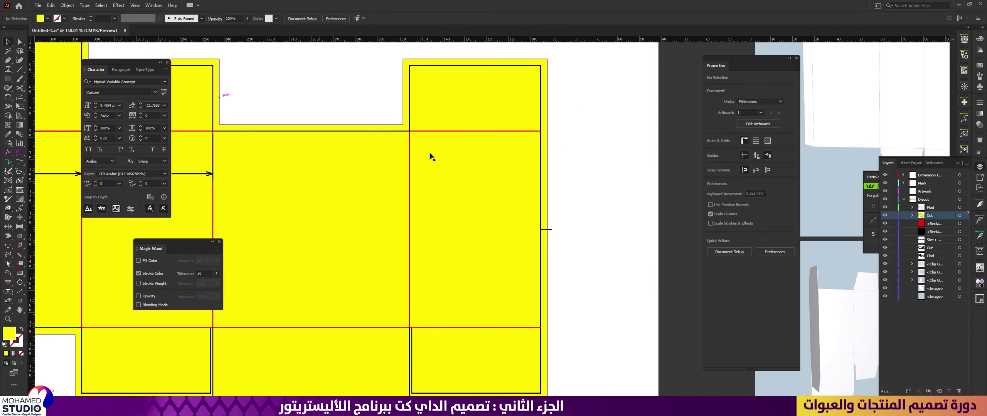
double_click(539, 205)
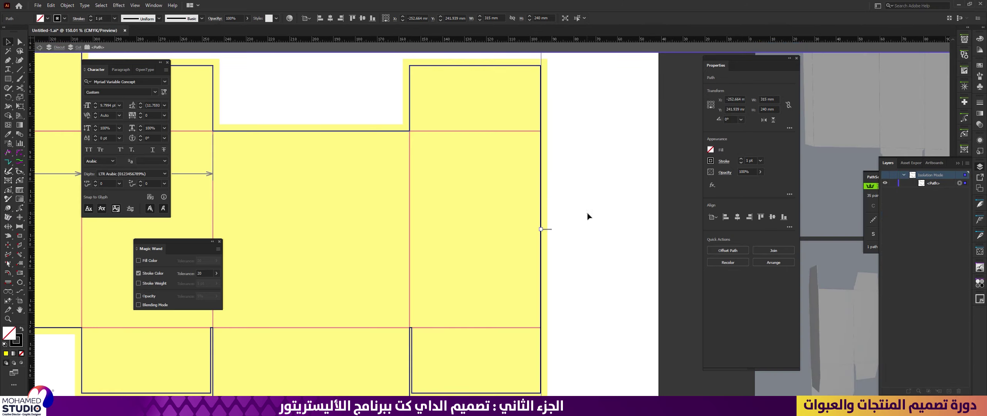
double_click(587, 214)
scroll(570, 204, up, 1)
click(556, 196)
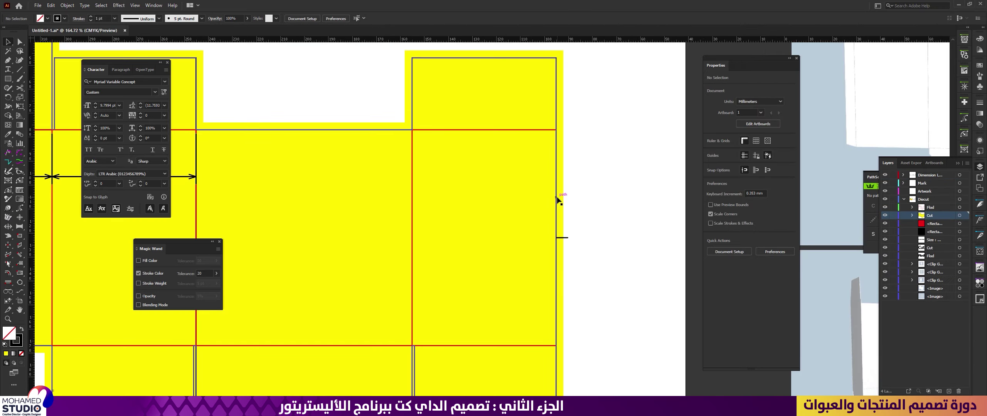
click(555, 199)
click(21, 89)
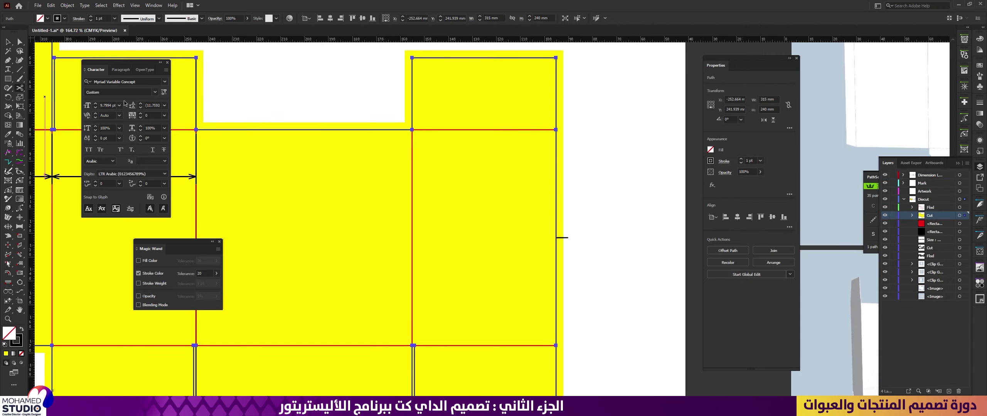
click(556, 130)
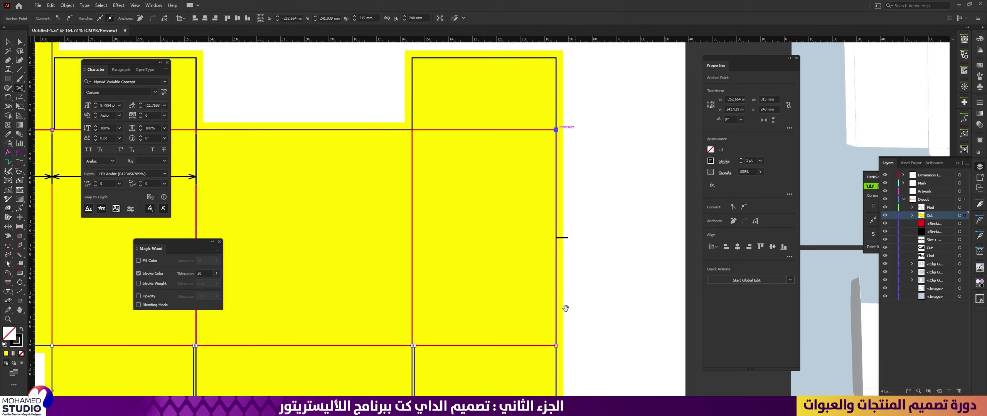
drag(547, 325, 552, 254)
click(559, 274)
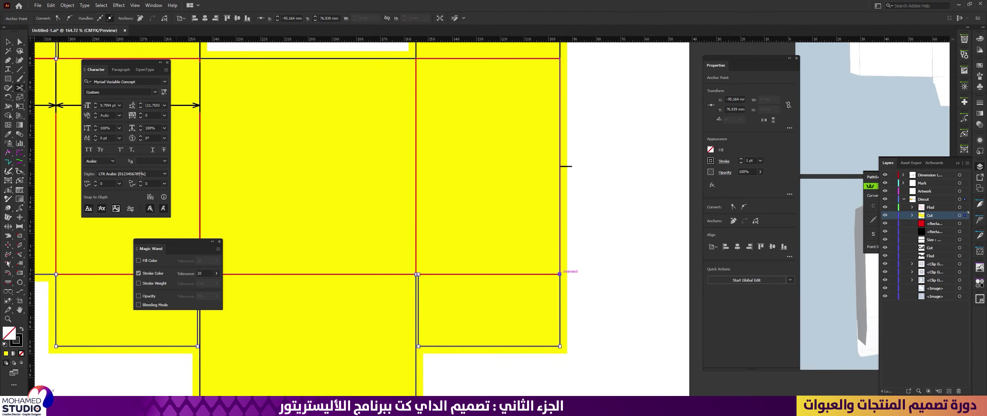
key(v)
Step: Add a vertical dimension between the two fold lines beside the last side panel and set its digits to LTR Arabic
drag(590, 150, 551, 217)
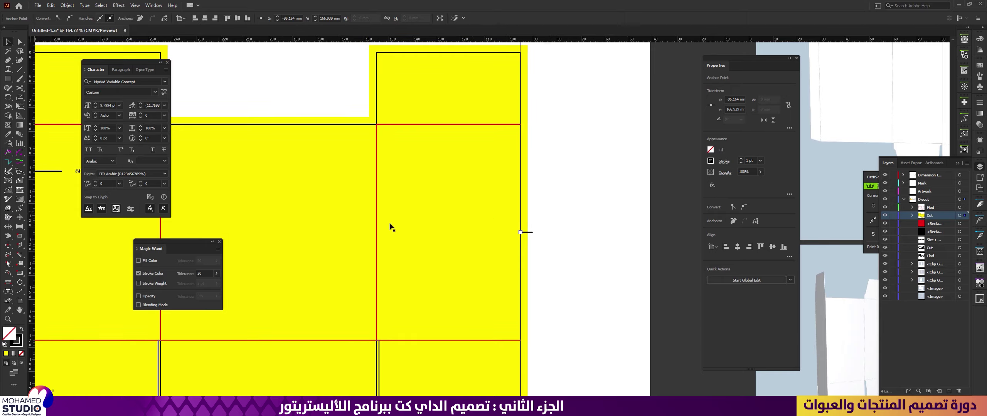
click(7, 245)
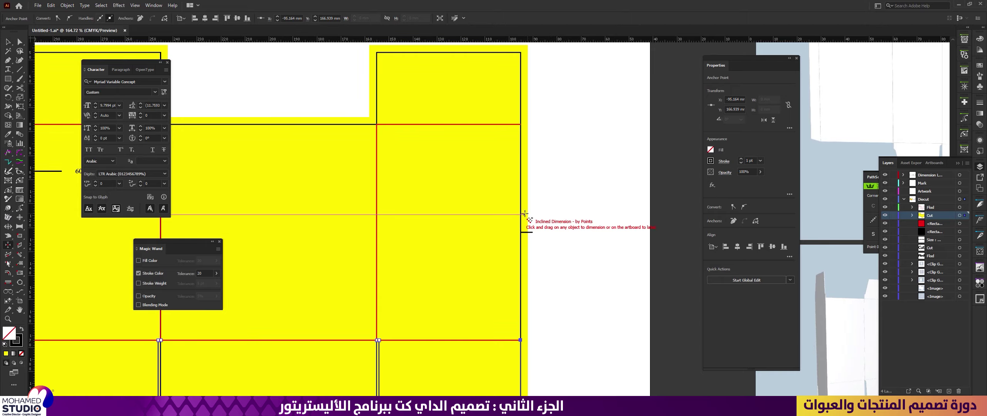
drag(521, 214, 549, 218)
click(131, 172)
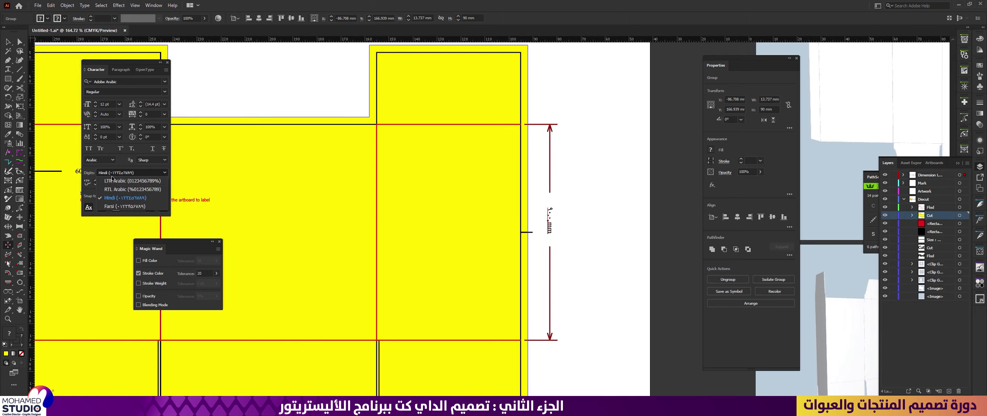
click(116, 184)
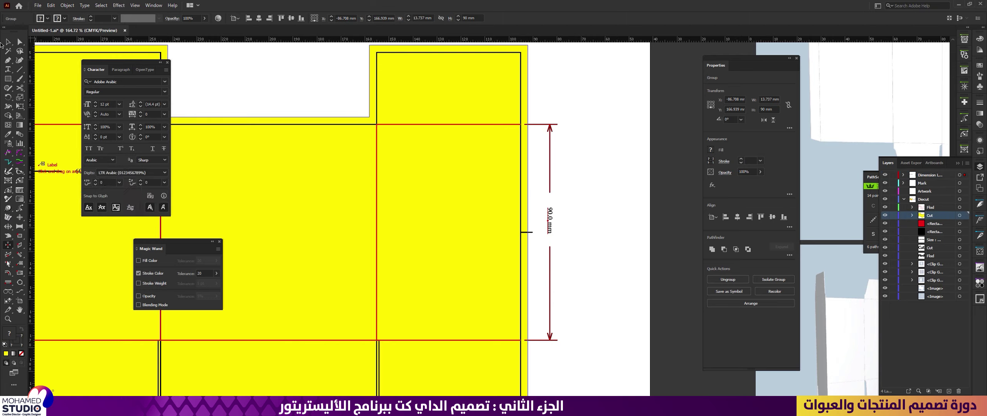
click(585, 246)
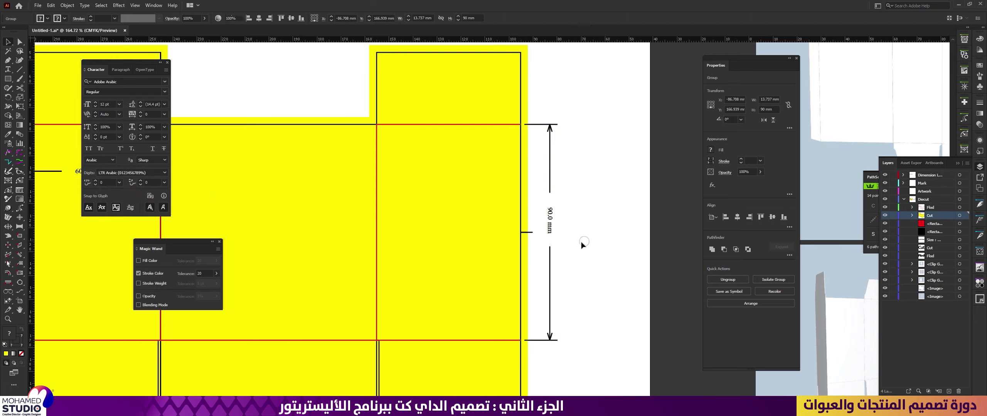
Step: Ungroup the new vertical dimension beside the last side panel into separate parts
click(550, 191)
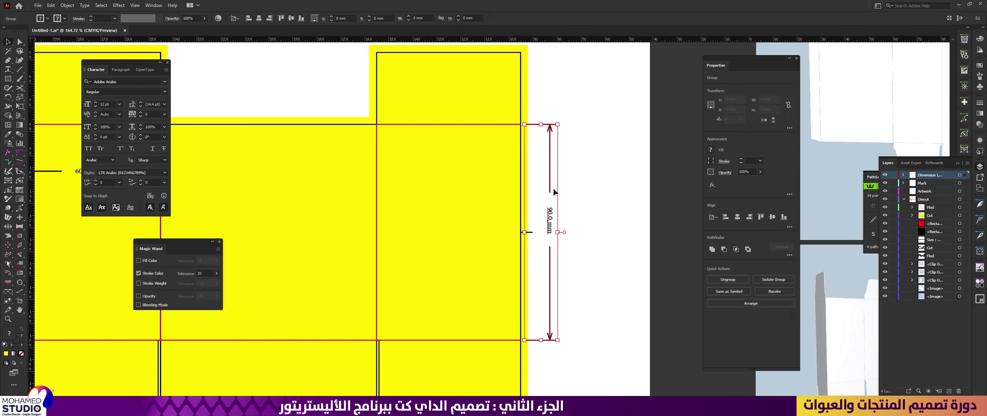
right_click(556, 191)
click(598, 254)
click(600, 256)
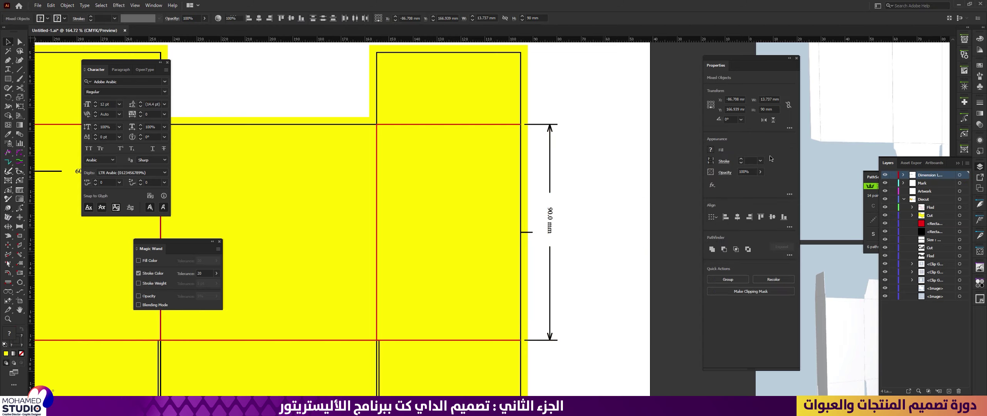
Step: Check the dimension lines layer's contents by hiding and showing it, and lock the layer
click(885, 175)
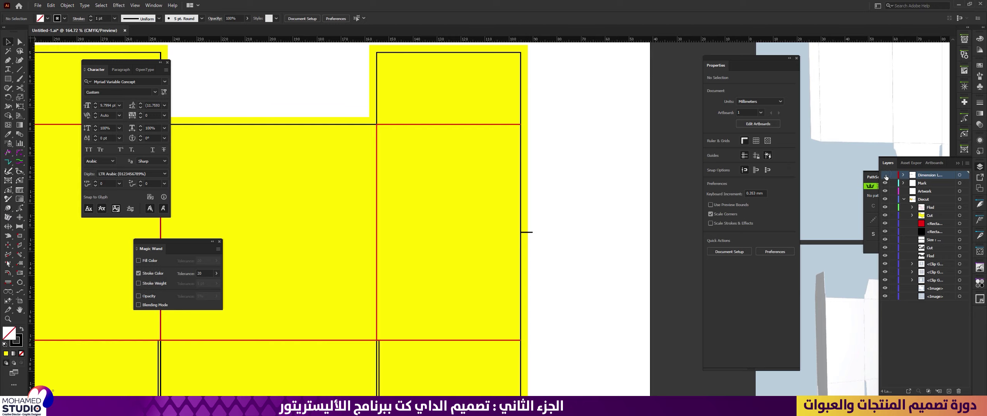
click(886, 176)
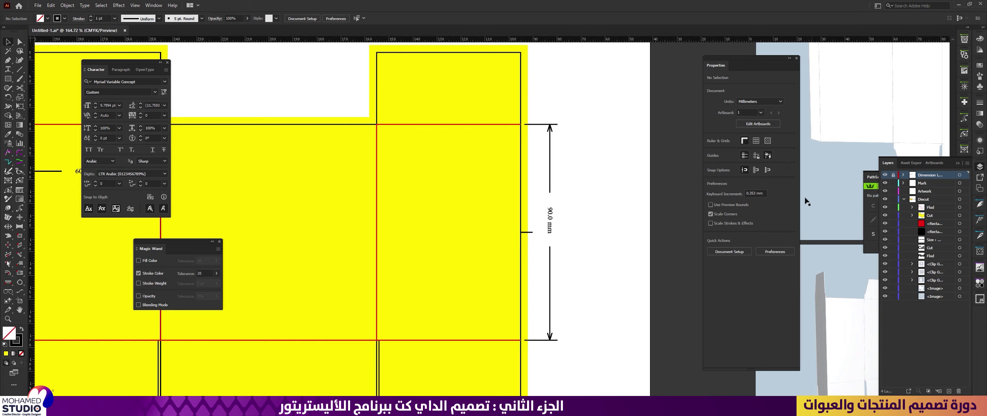
drag(537, 205, 545, 222)
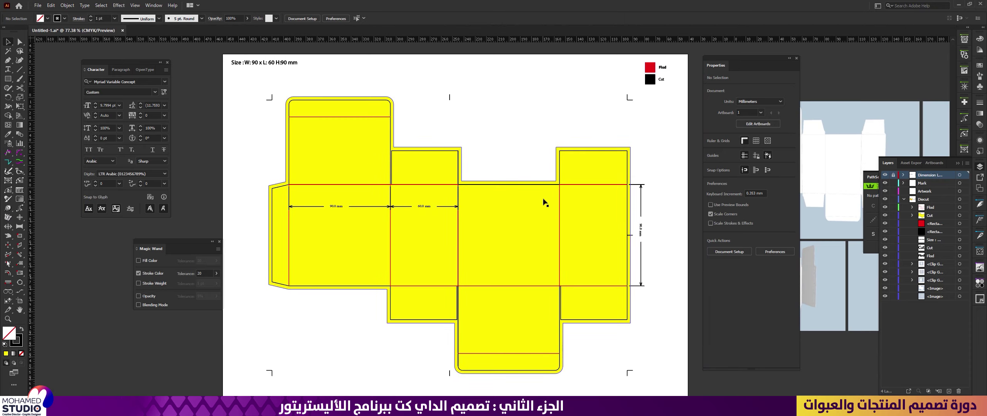